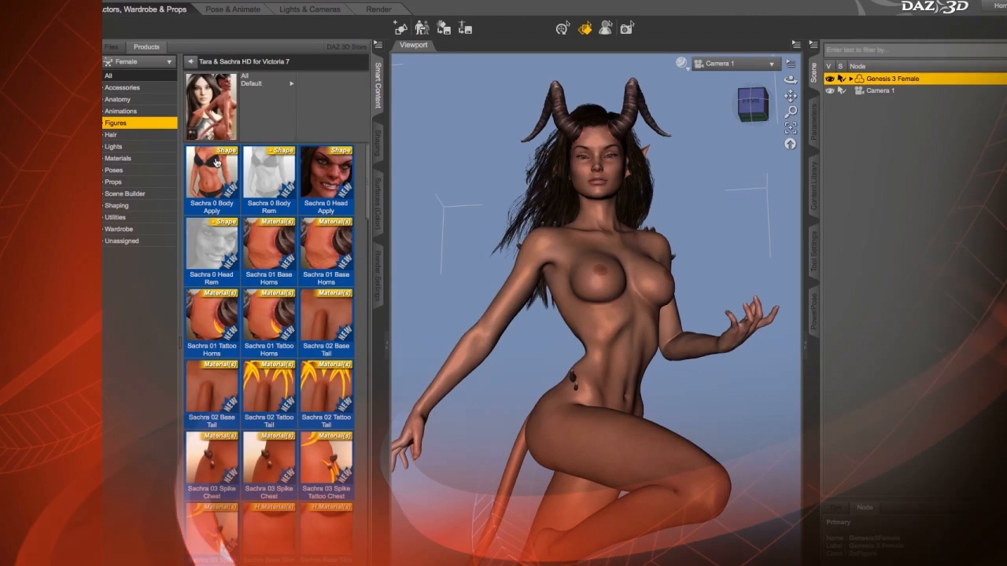
- Open the store page for Tara & Sachra HD for Victoria 7 and examine its promotional images
click(212, 114)
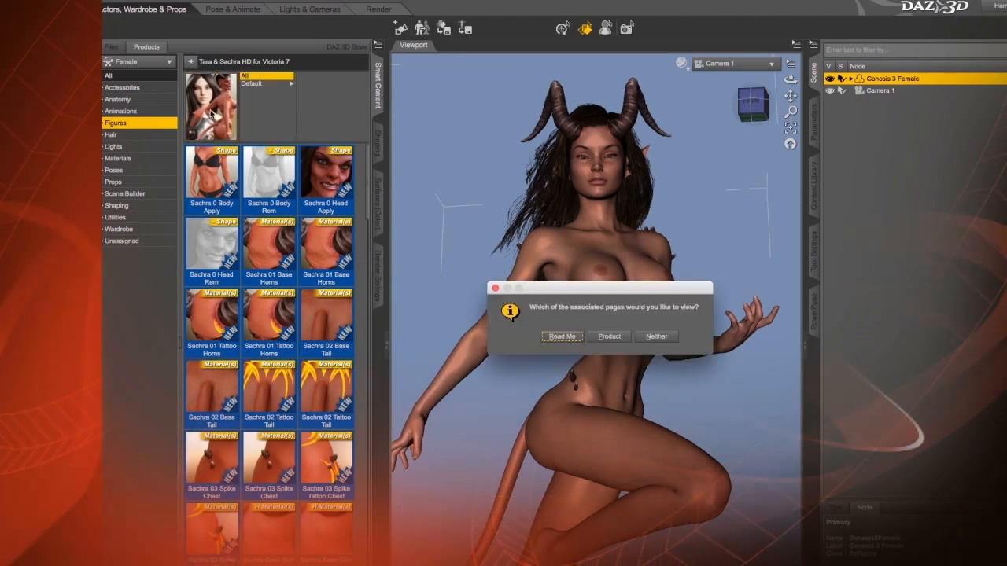
click(605, 340)
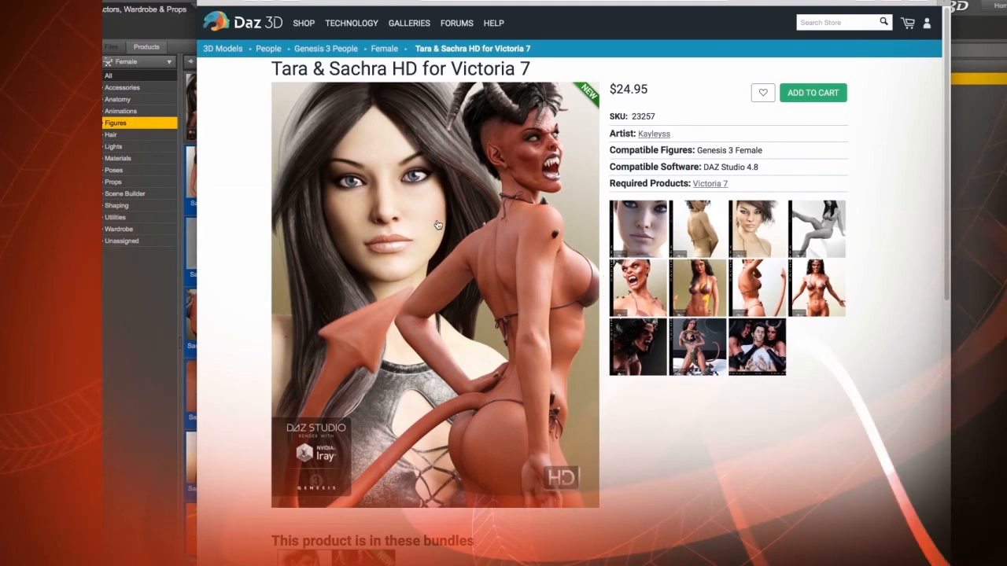
click(542, 277)
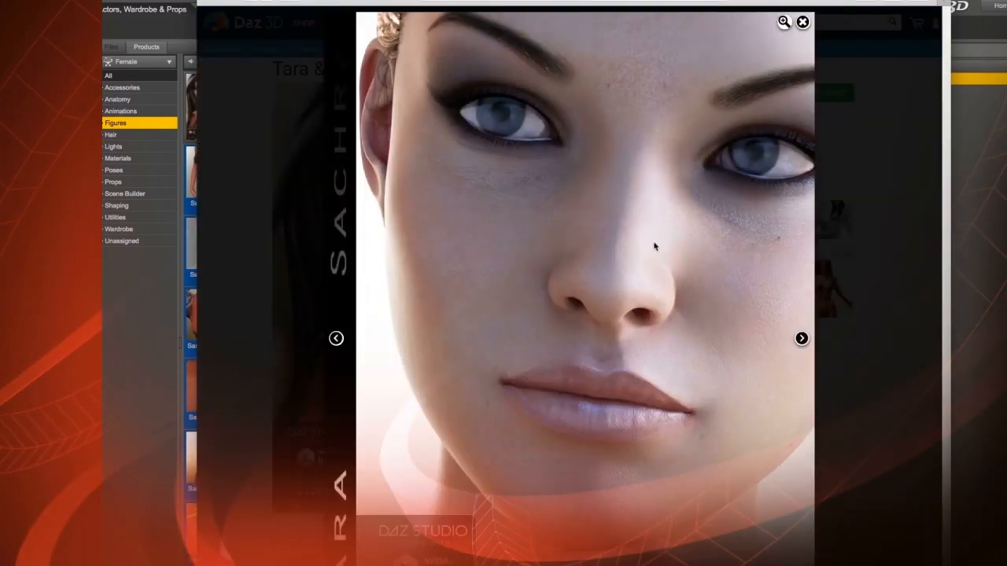
click(802, 339)
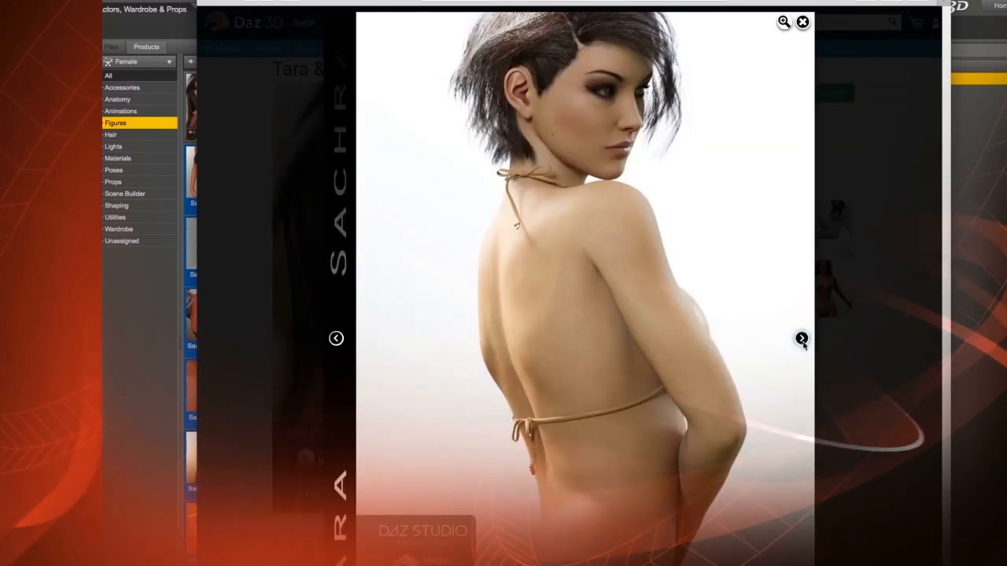
click(801, 339)
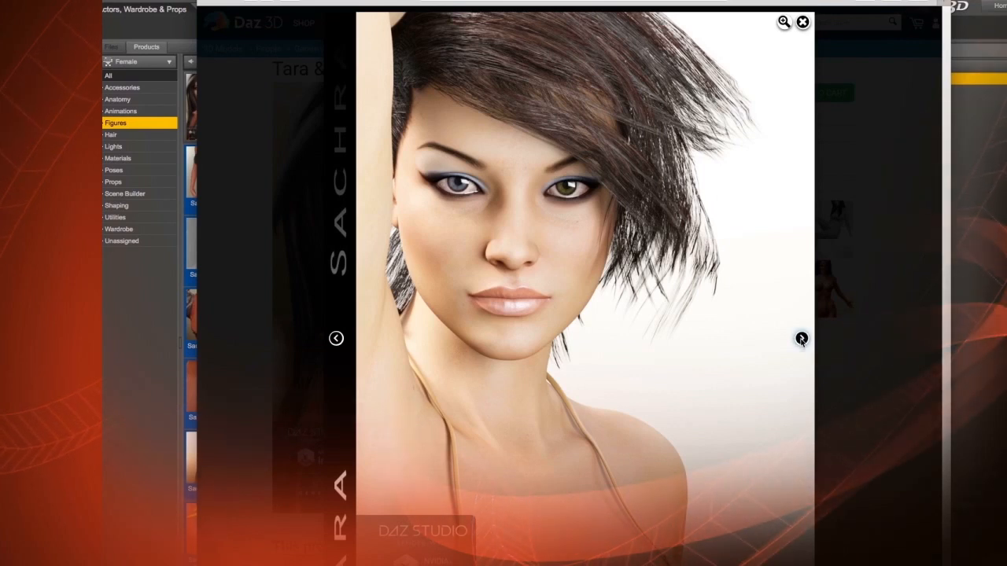
click(802, 339)
click(801, 339)
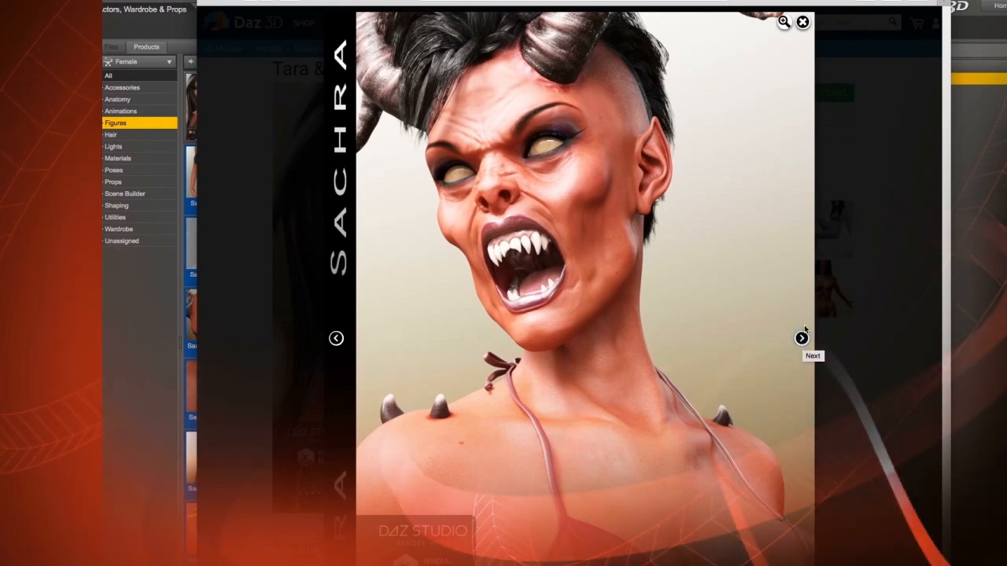
click(802, 339)
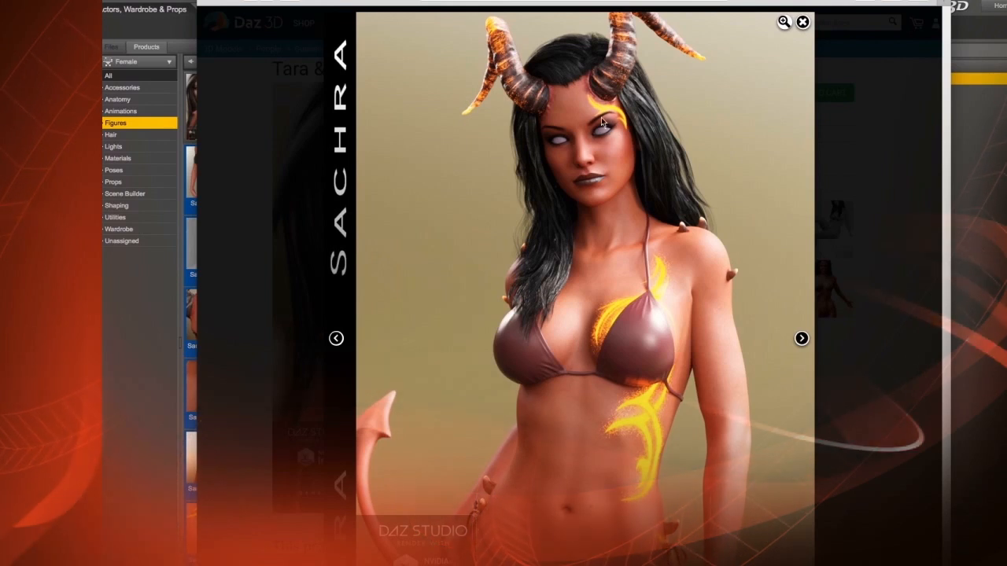
click(801, 338)
click(801, 338)
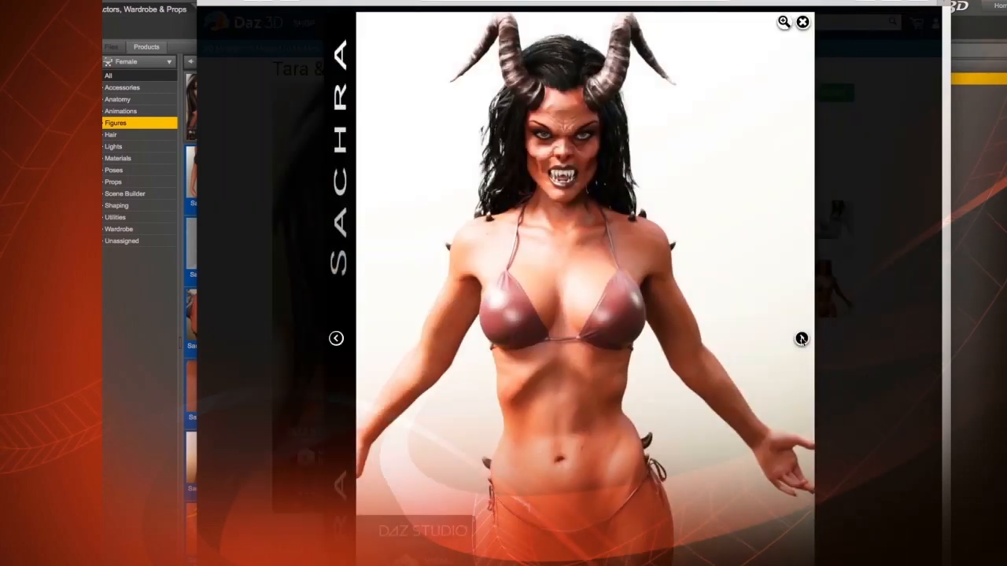
click(801, 338)
click(802, 339)
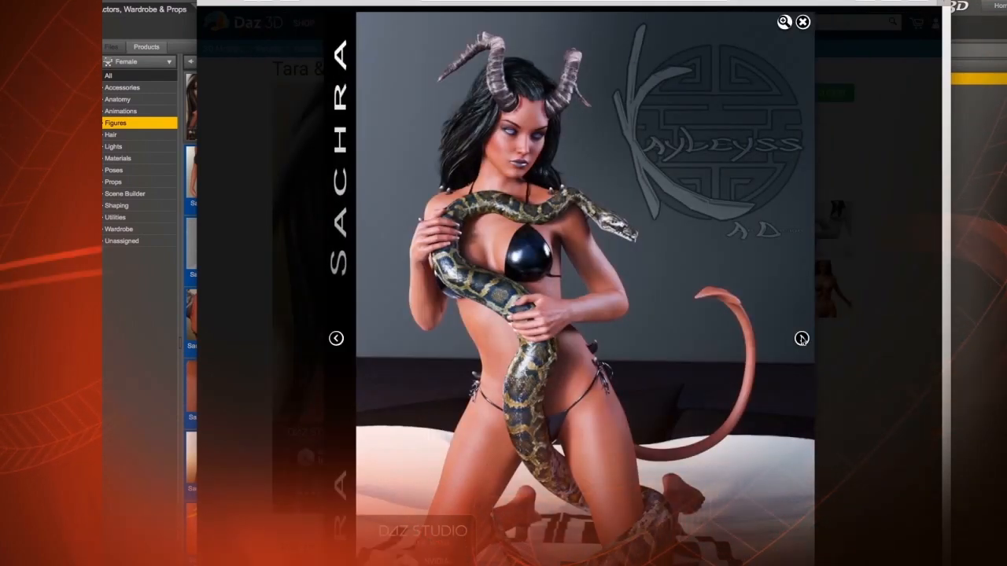
click(802, 22)
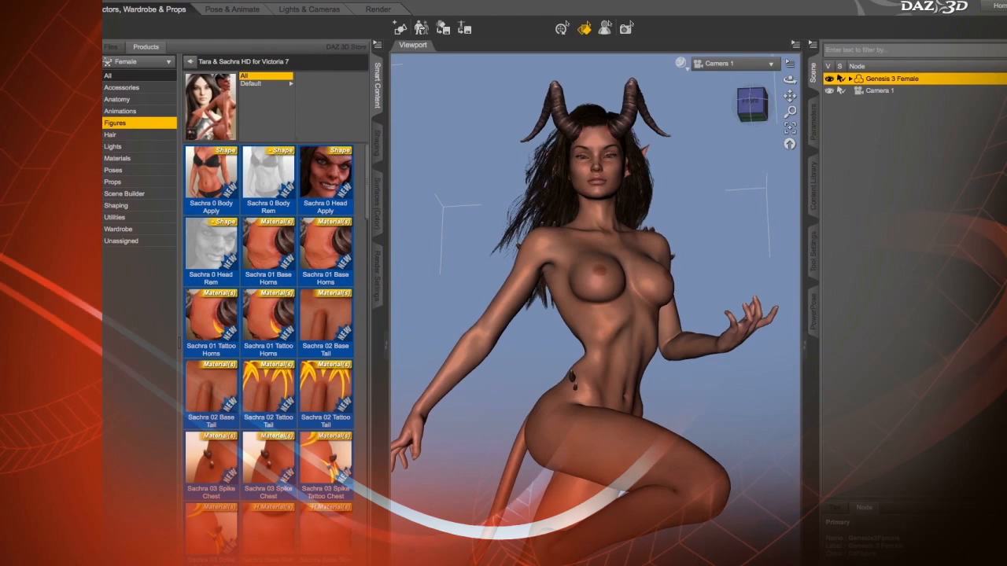
- Browse the wardrobe products for the female figure and open Something Wicked for Genesis 3 Female(s)
click(190, 65)
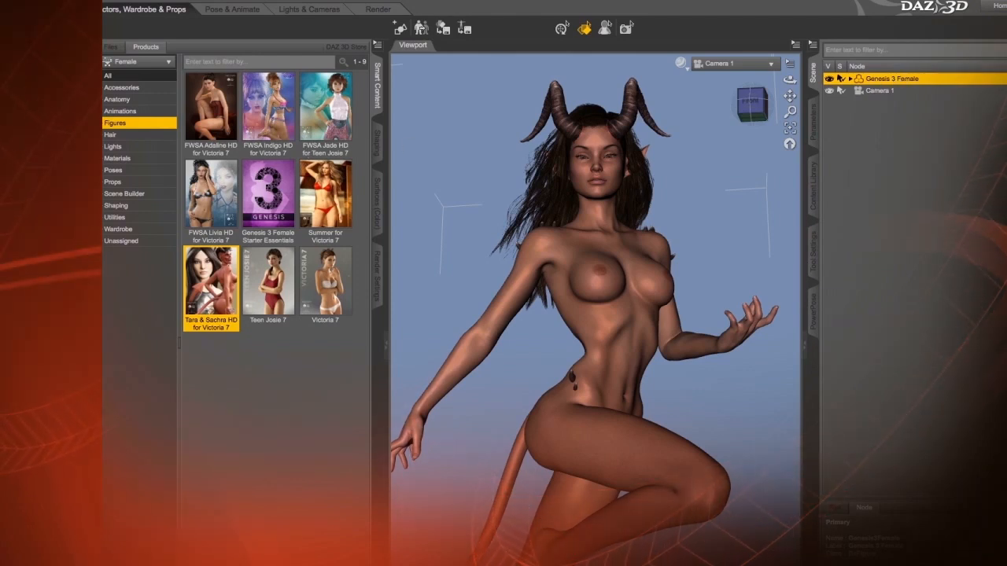
click(124, 231)
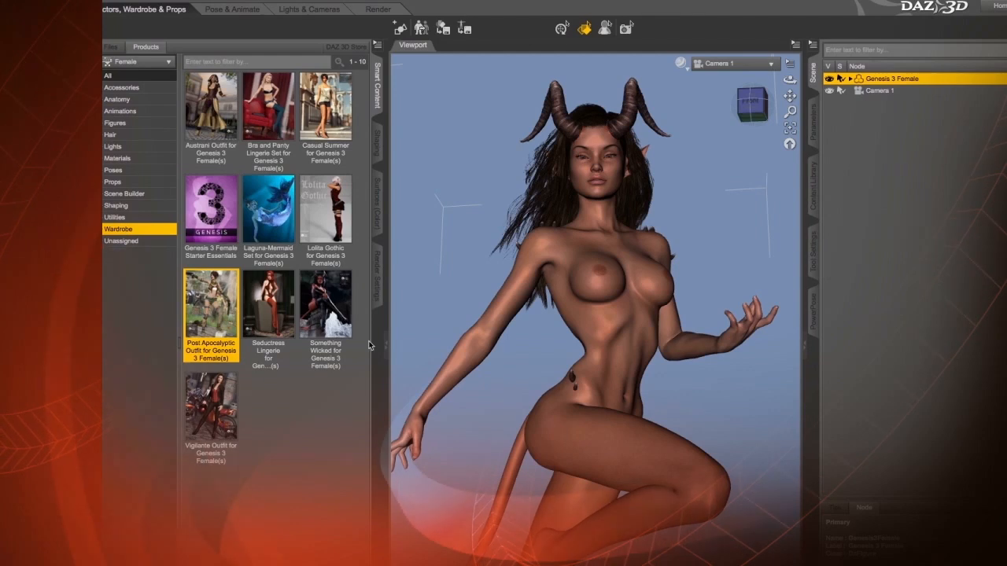
click(341, 316)
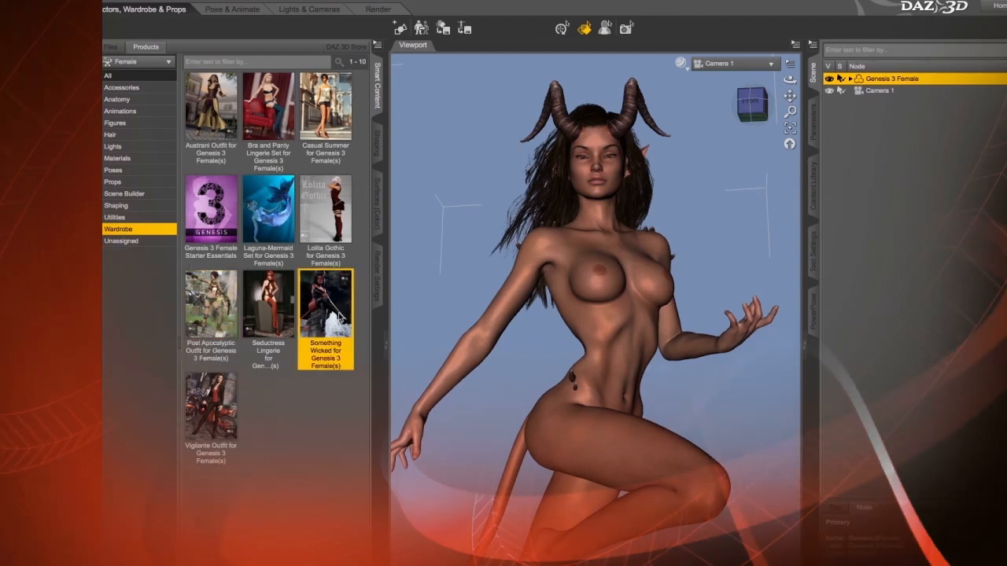
double_click(341, 316)
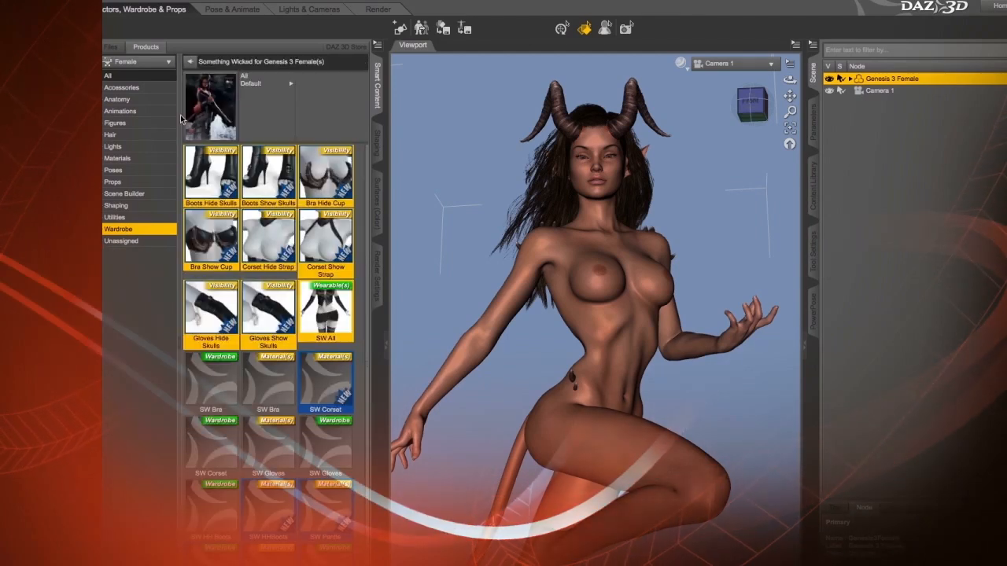
- Open the store page for Something Wicked for Genesis 3 Female(s) and examine its outfit images
click(209, 110)
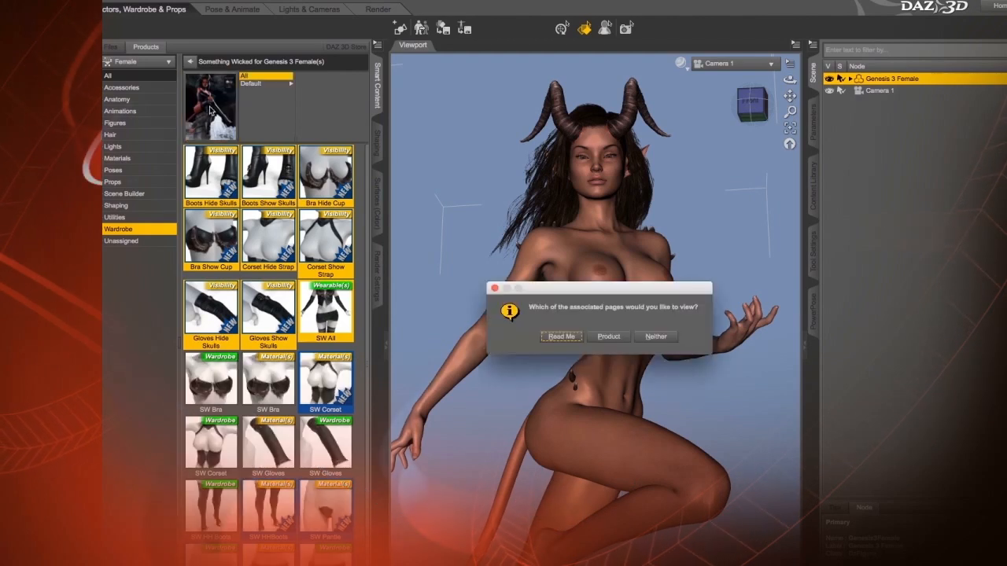
click(608, 337)
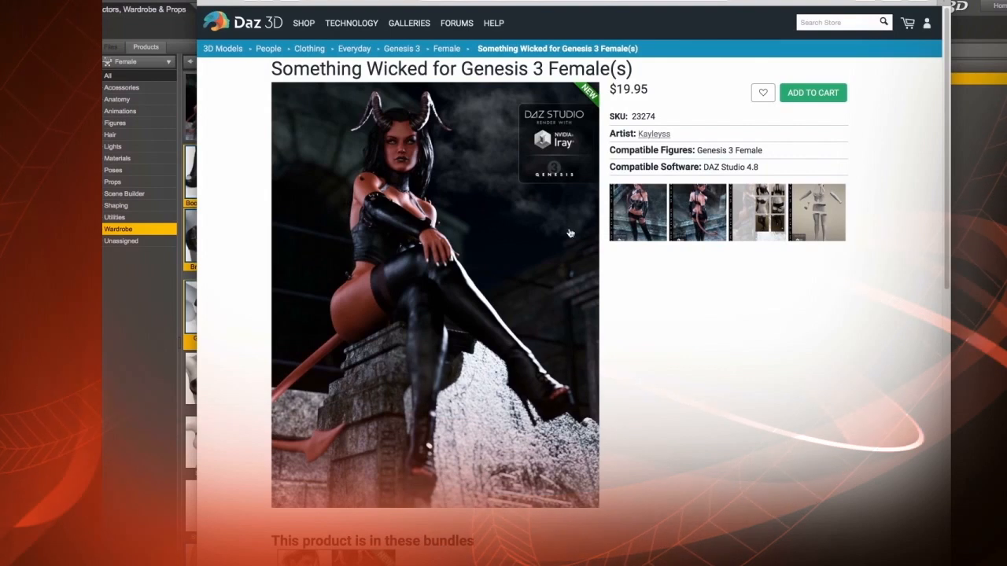
click(649, 225)
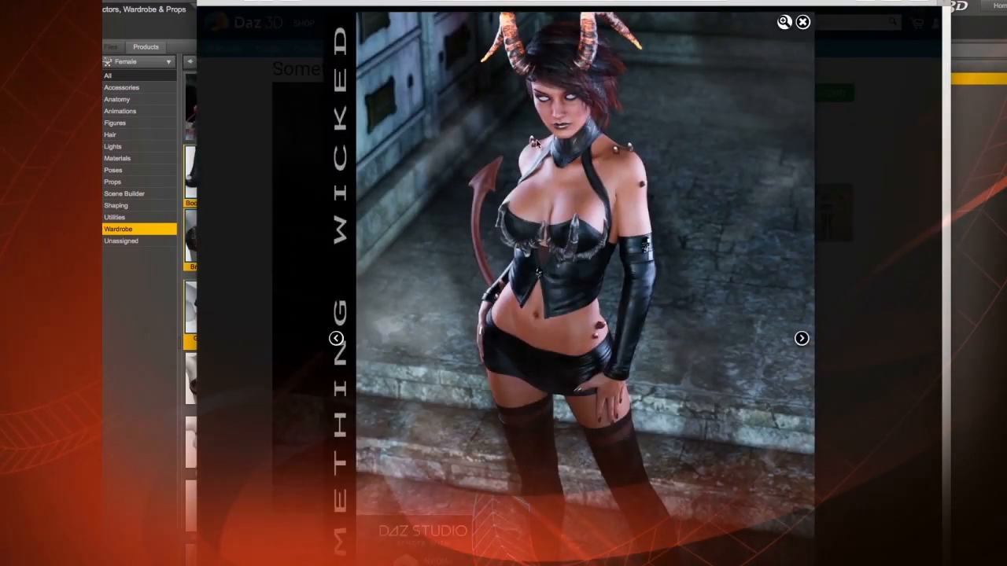
click(801, 338)
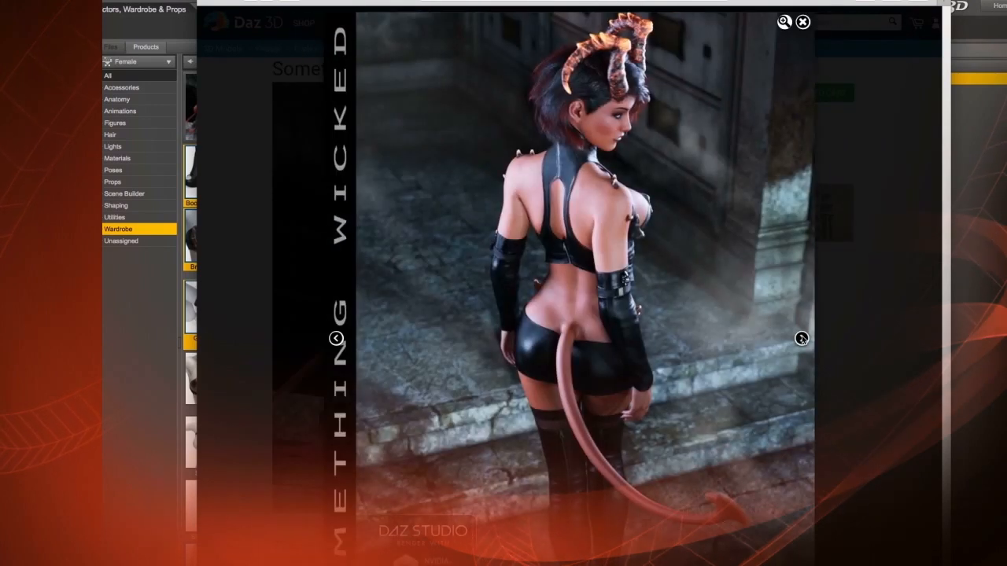
click(802, 338)
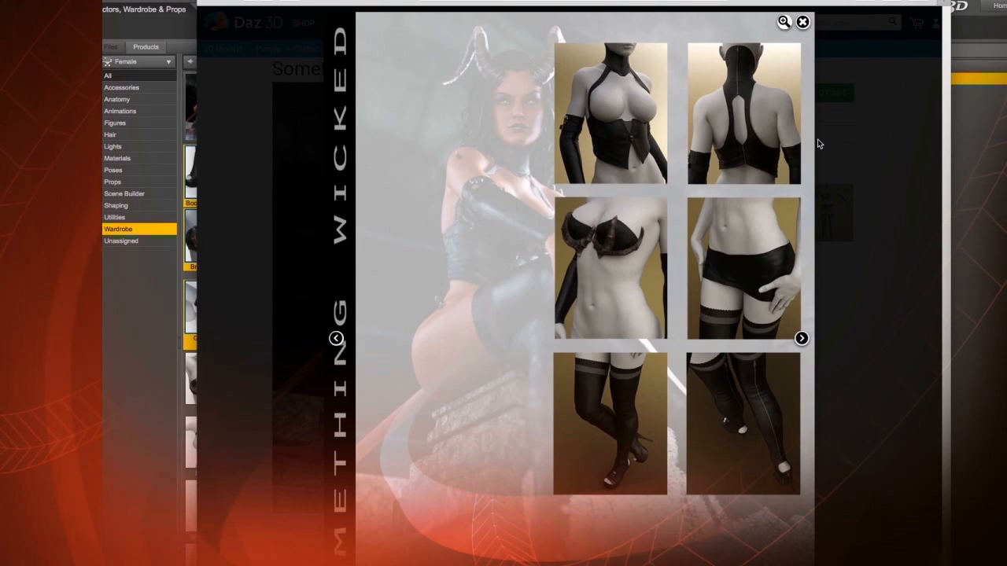
click(800, 339)
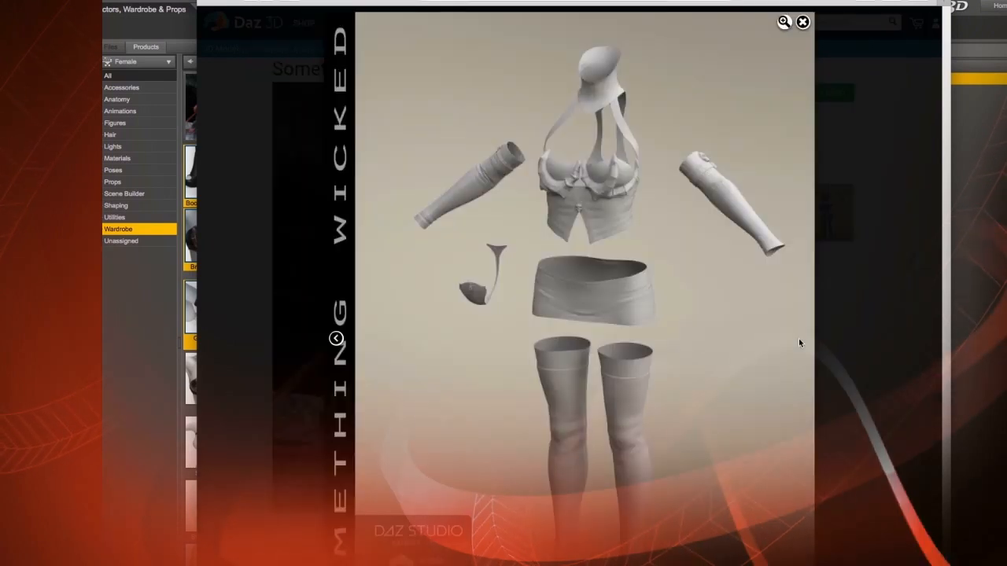
click(802, 22)
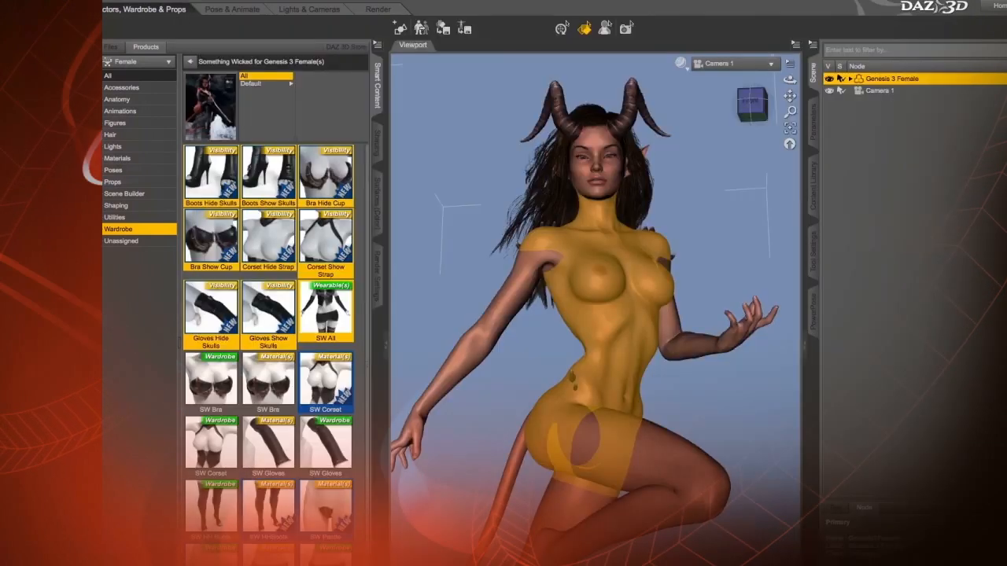
- Load the complete SW All outfit onto the Genesis 3 Female figure
click(333, 325)
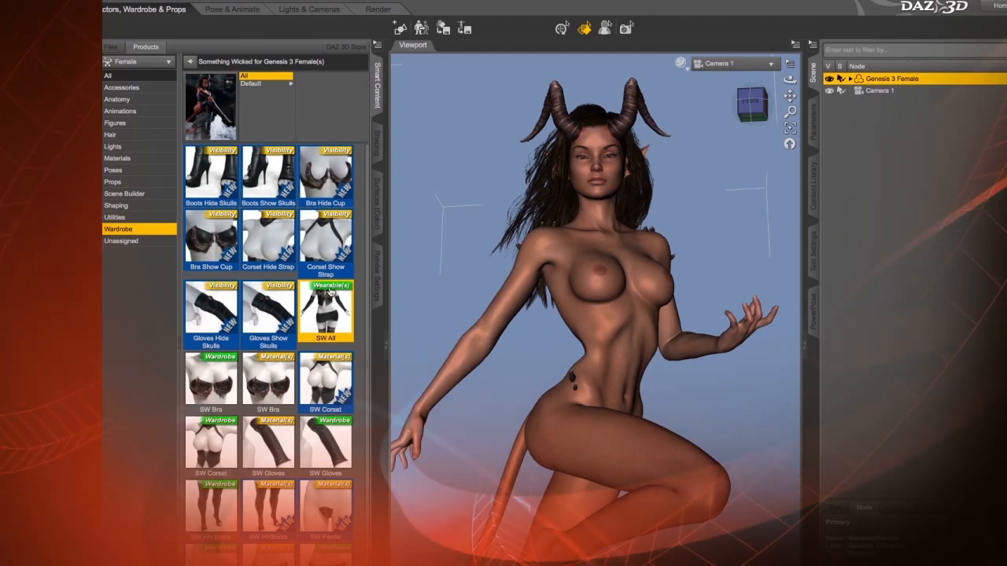
double_click(333, 315)
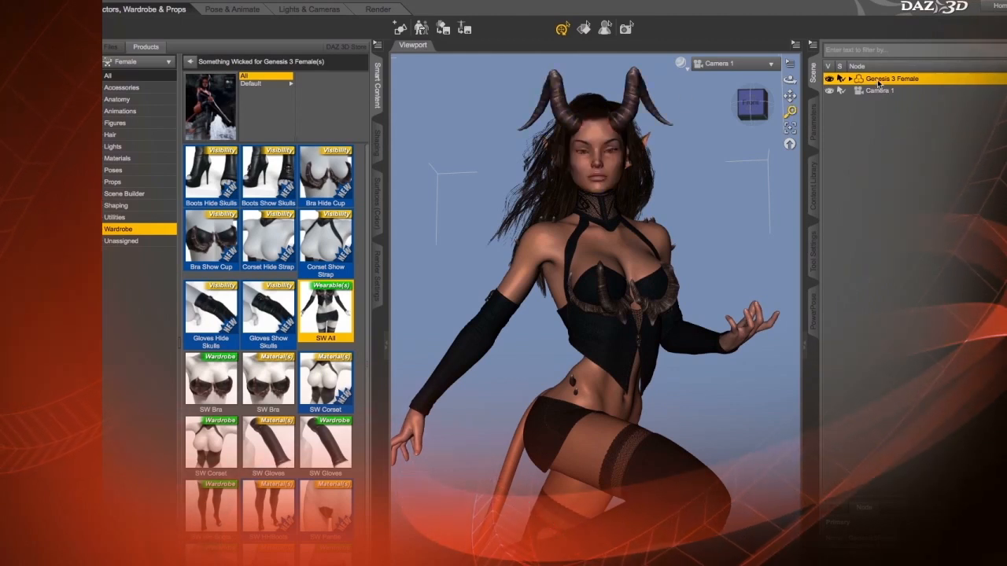
- Expand the Genesis 3 Female node and inspect each Something Wicked clothing item from the bra to the boots
click(849, 79)
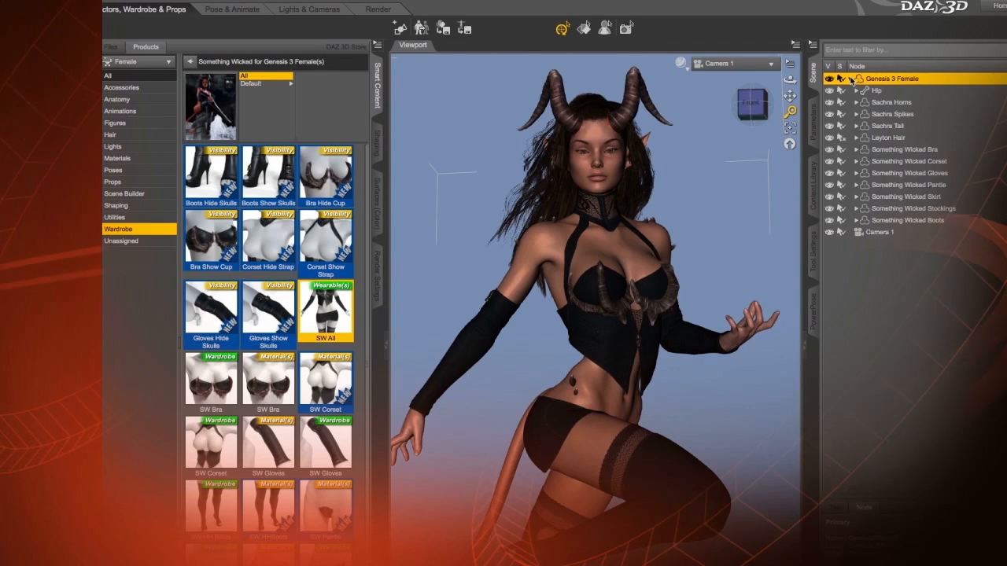
click(887, 150)
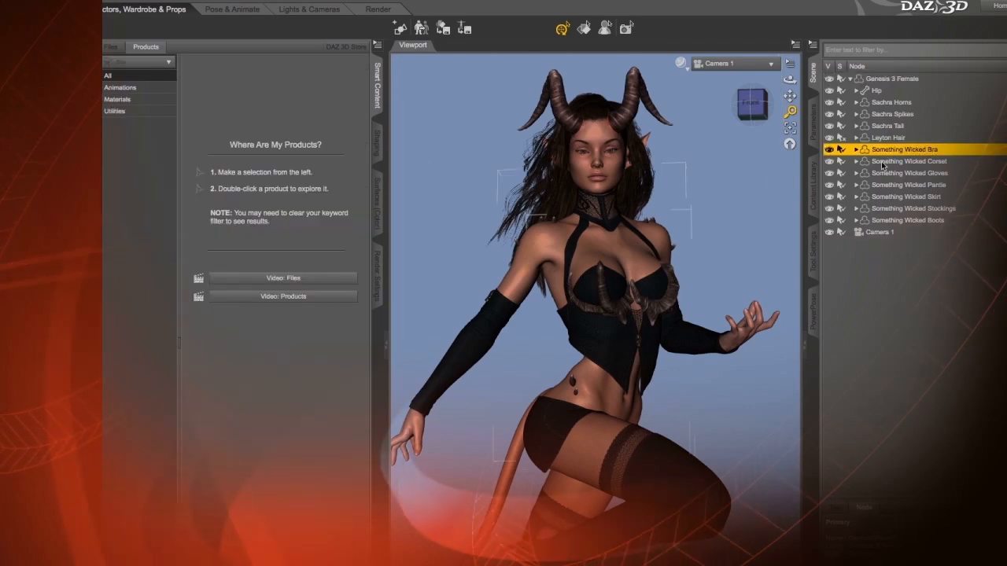
click(886, 161)
click(885, 173)
click(885, 186)
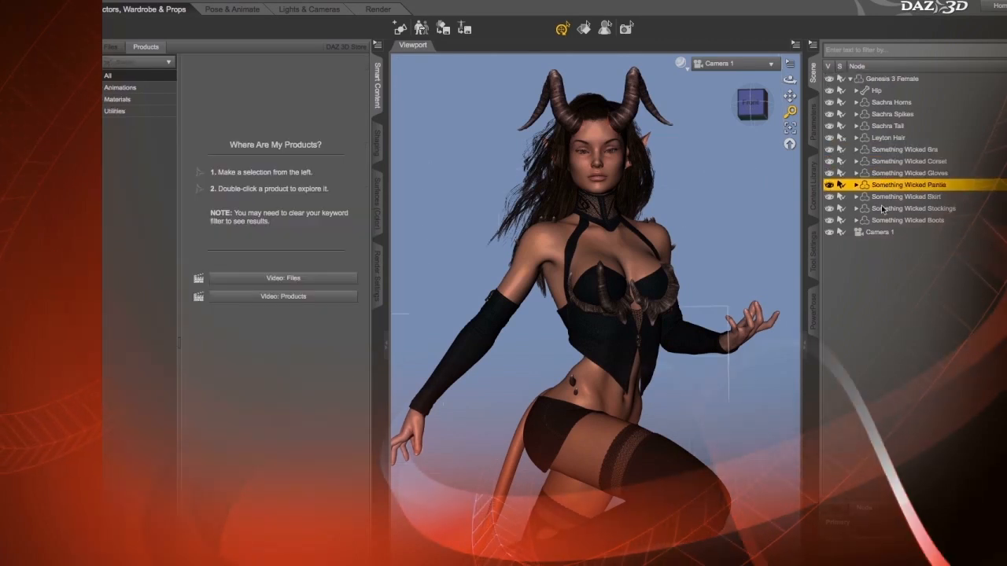
click(884, 198)
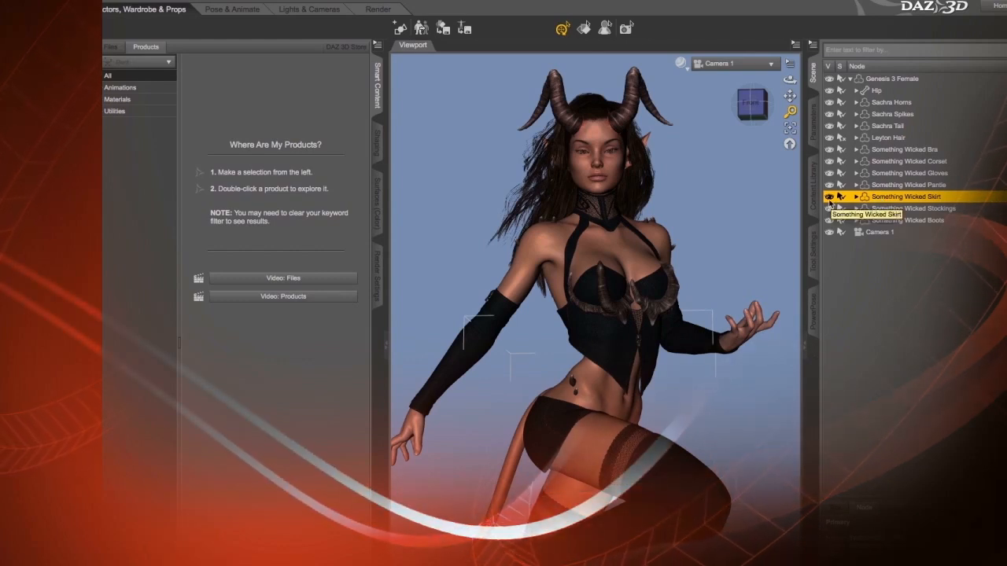
click(893, 208)
click(881, 220)
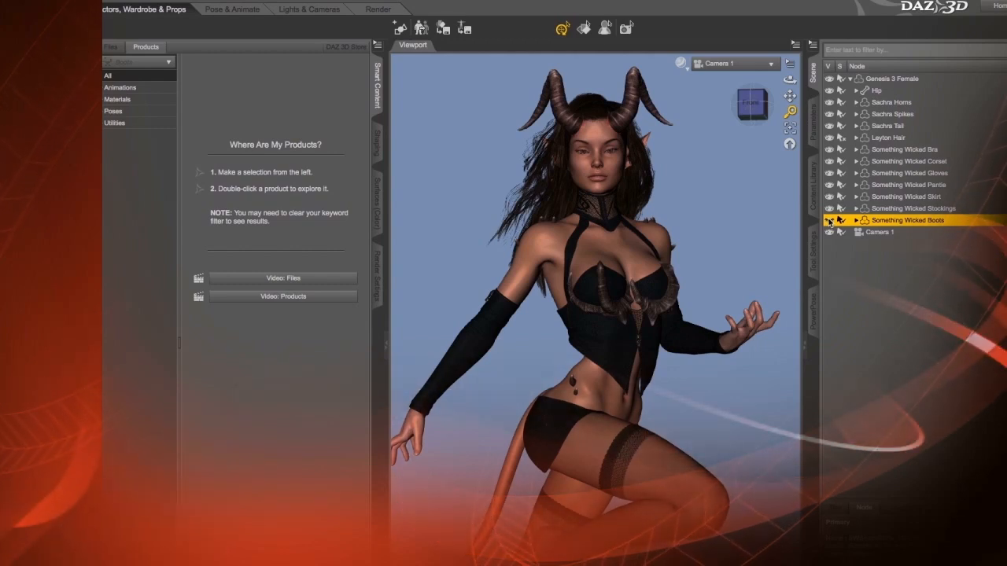
- Hide and restore the Something Wicked boots, stockings and skirt one at a time to compare the outfit layers
click(829, 221)
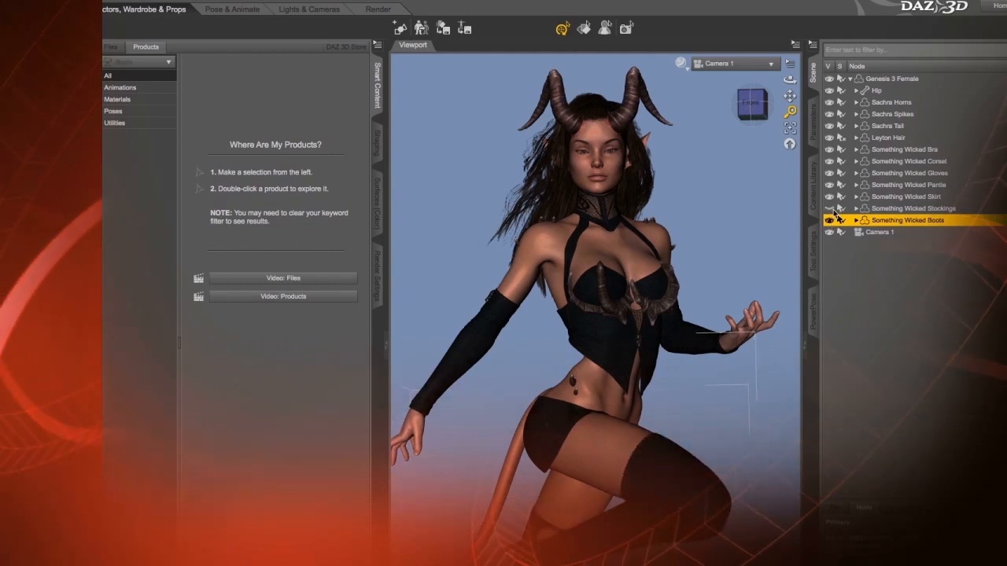
click(829, 209)
click(863, 209)
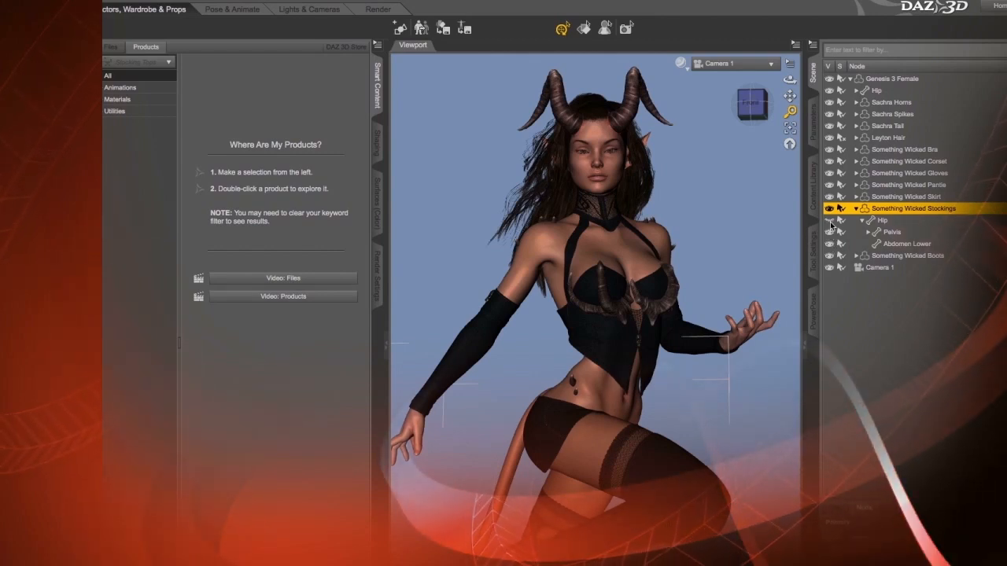
click(856, 208)
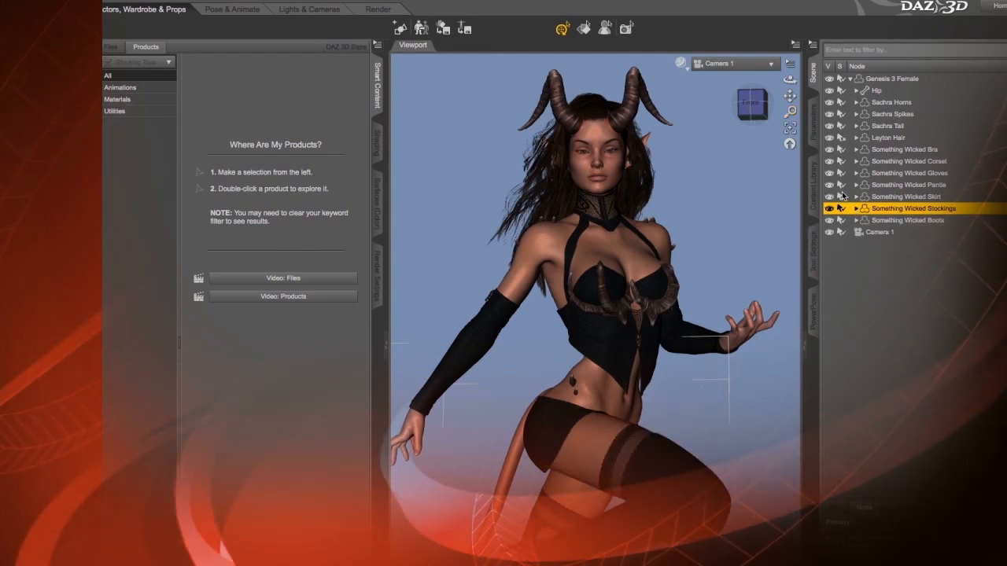
click(873, 198)
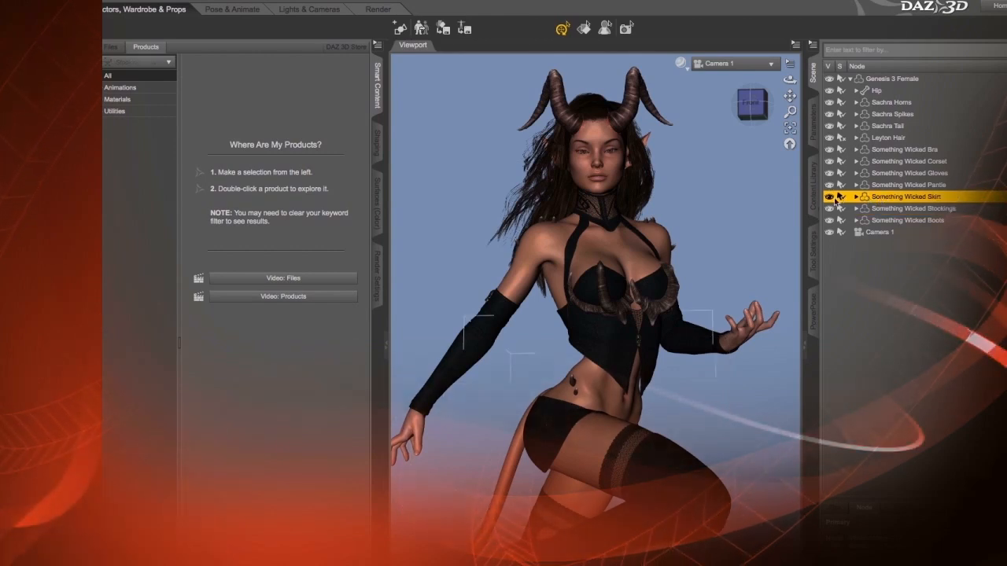
click(830, 198)
click(830, 198)
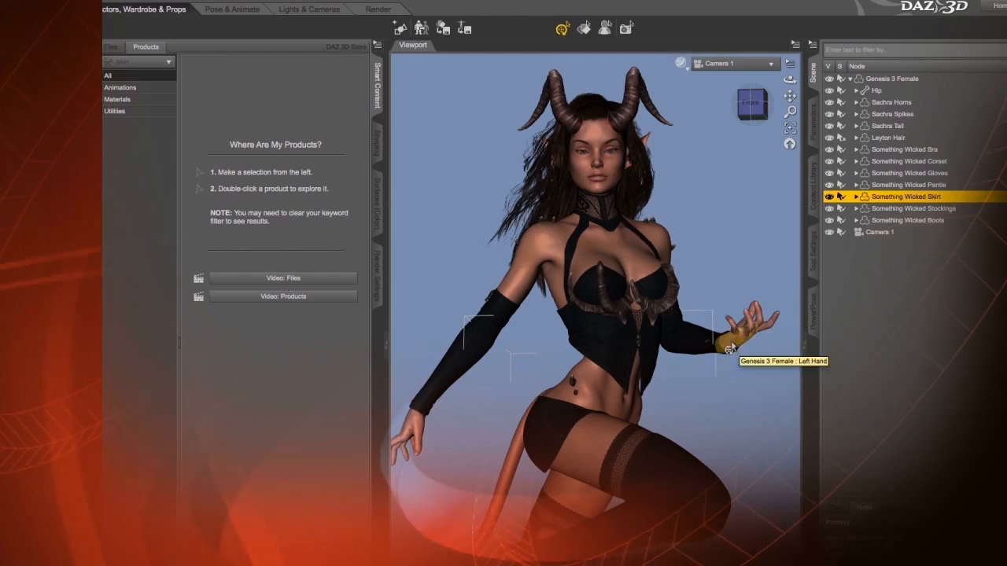
- Try raising the figure's left hand toward the head, and undo the pose change
drag(734, 328, 694, 203)
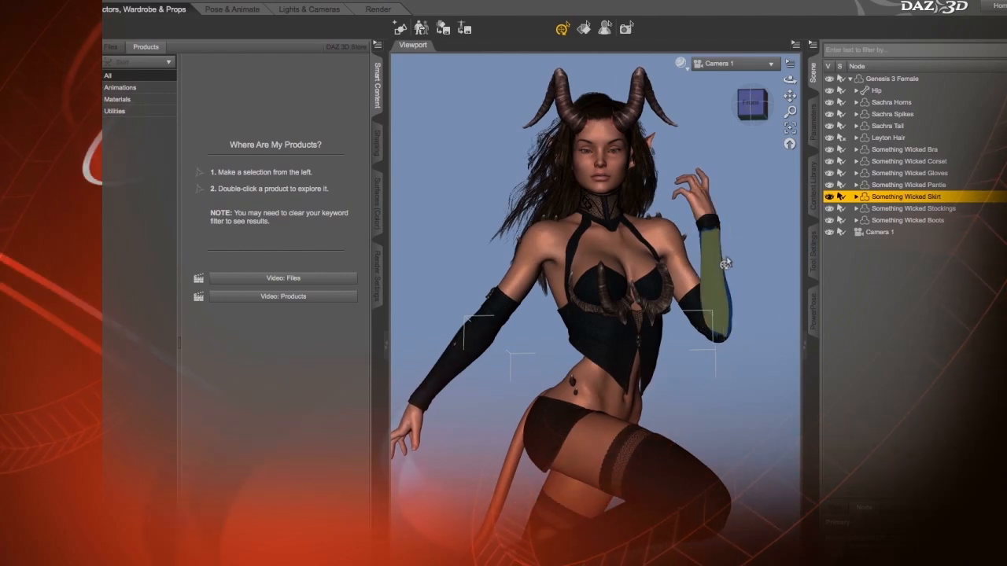
key(ctrl+z)
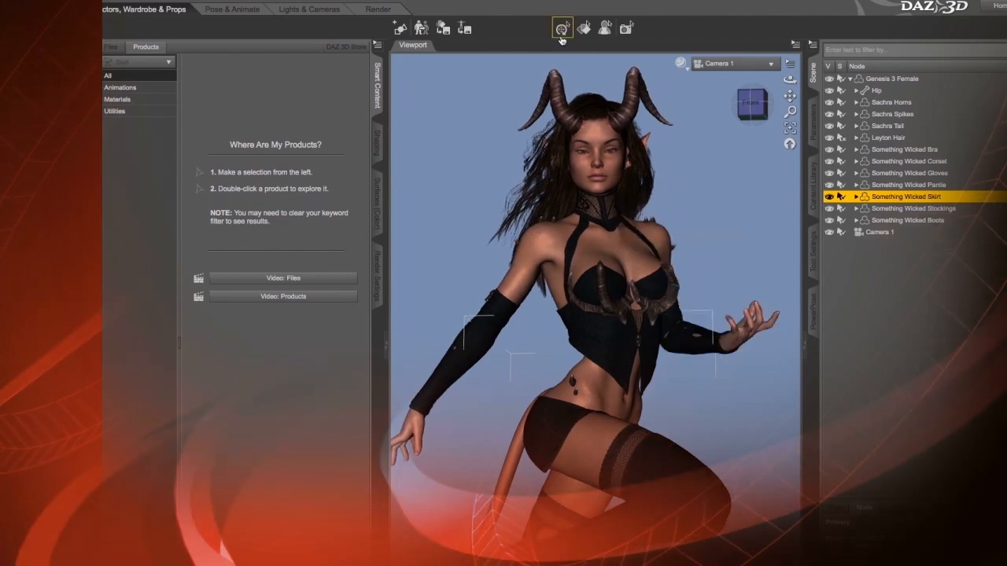
- Switch to the Surface Selection Tool and select the Bones surface of the Something Wicked Bra on the figure
click(583, 29)
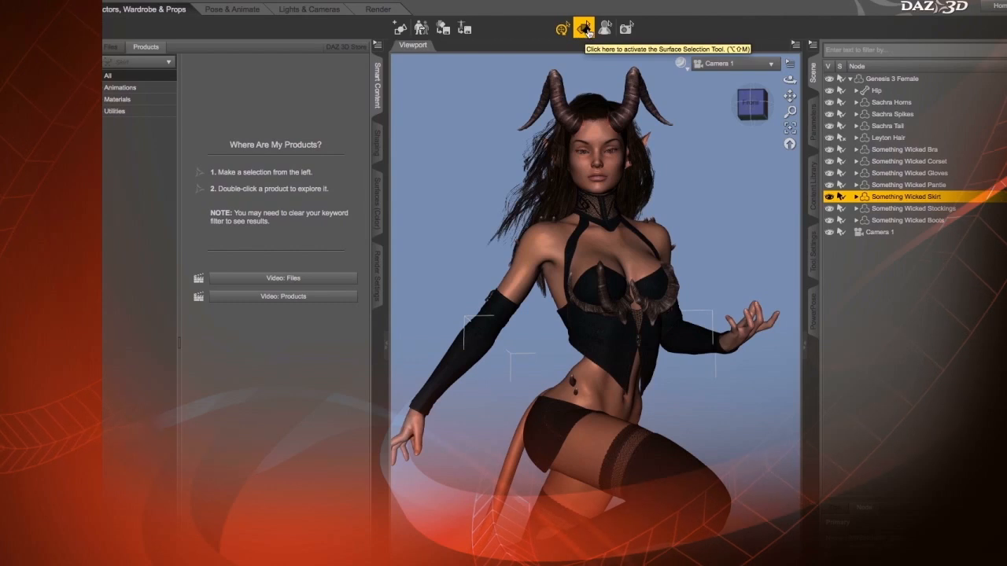
click(583, 30)
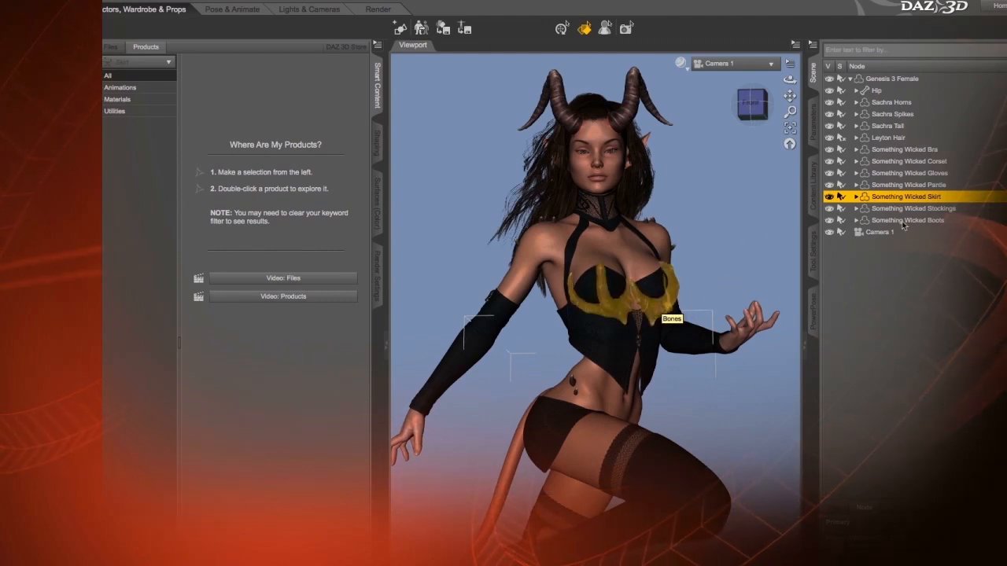
click(563, 30)
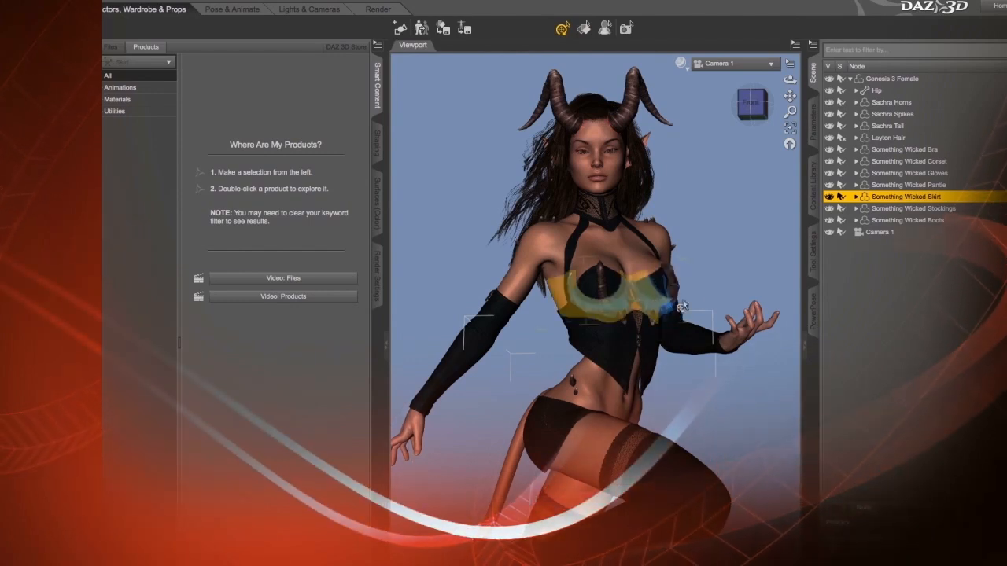
click(589, 33)
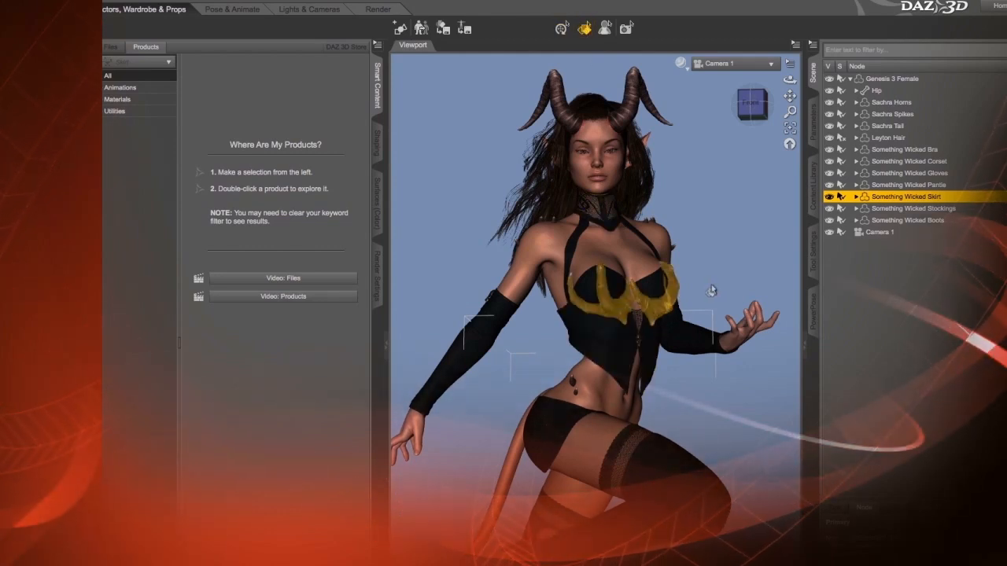
click(676, 299)
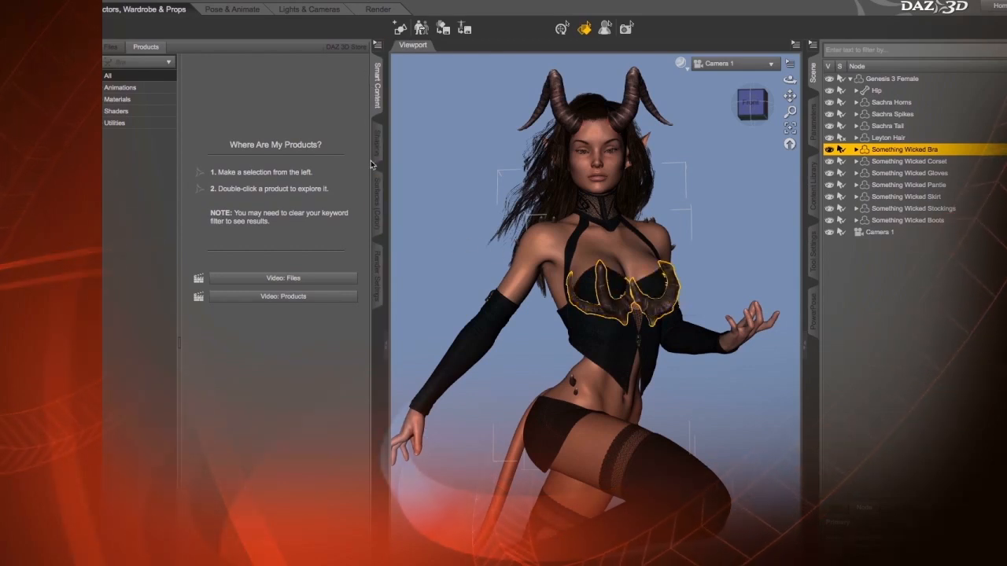
- Open the surface settings and review the shader properties of the bra's Bones surface, from base color to tiling
click(378, 204)
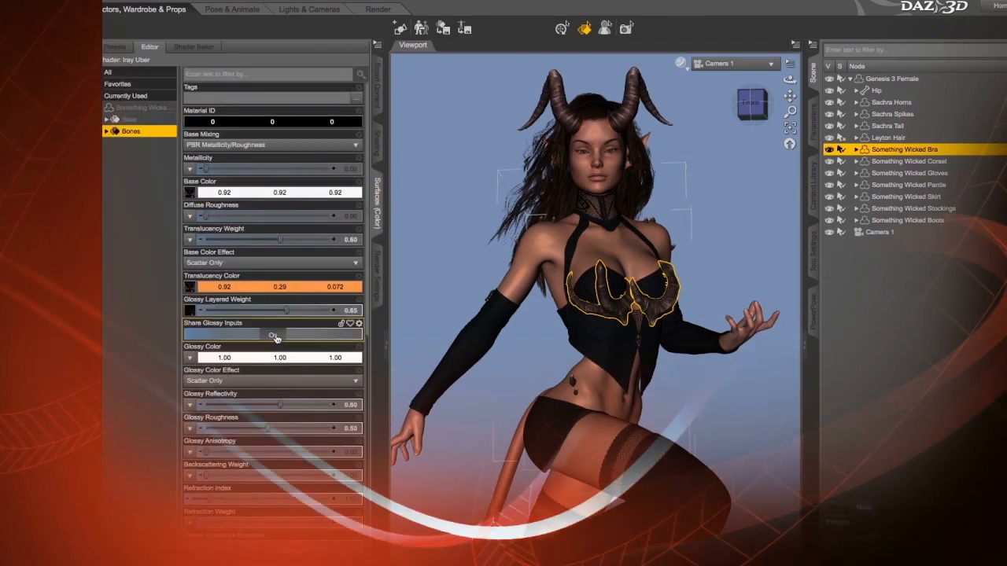
scroll(271, 330, down, 12)
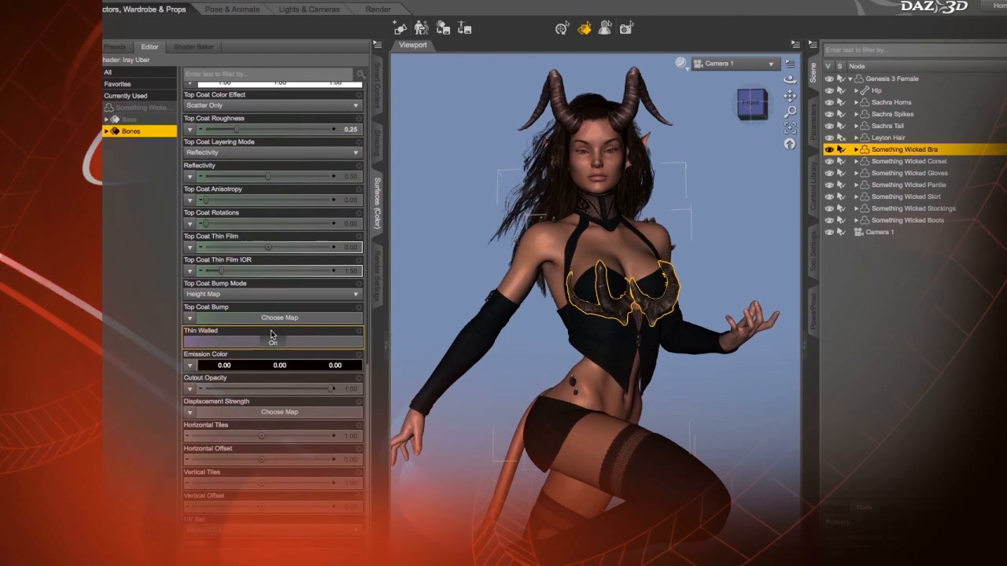
scroll(268, 324, up, 10)
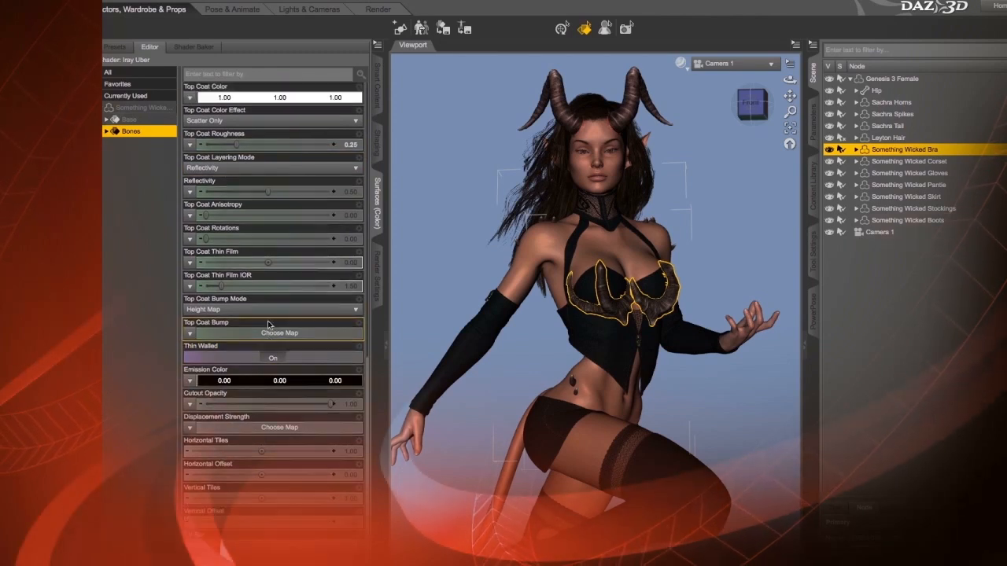
scroll(268, 324, up, 4)
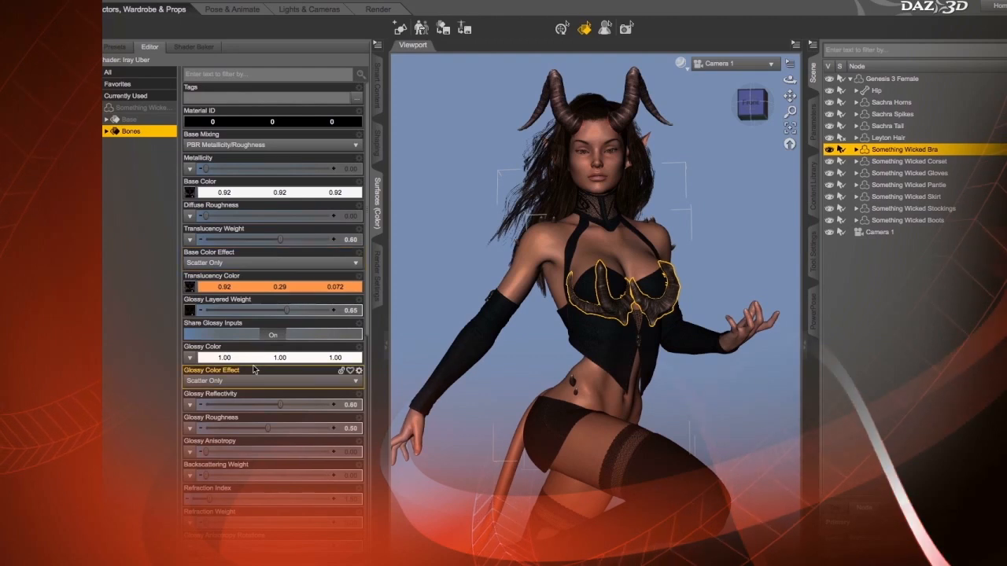
scroll(252, 365, down, 7)
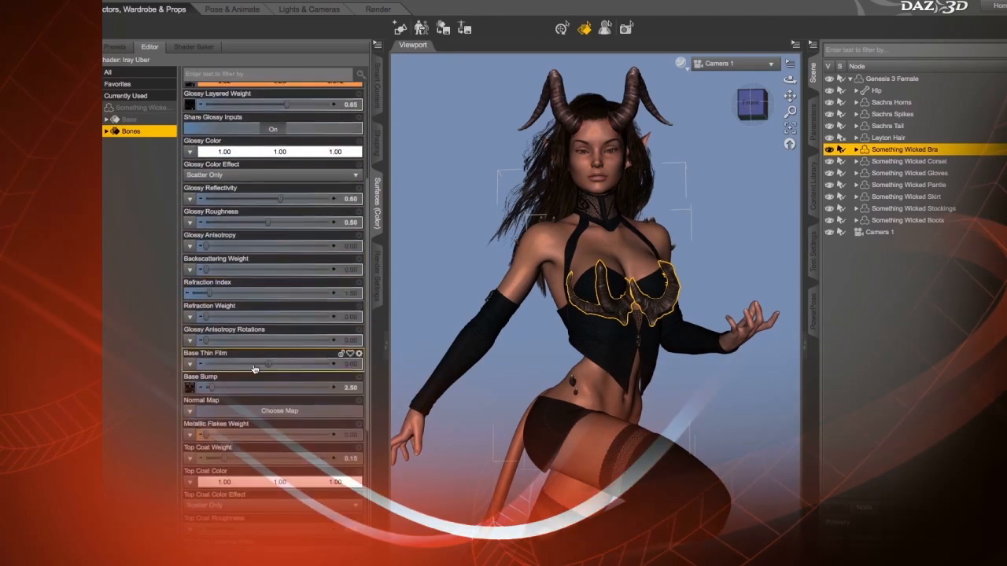
scroll(253, 365, down, 3)
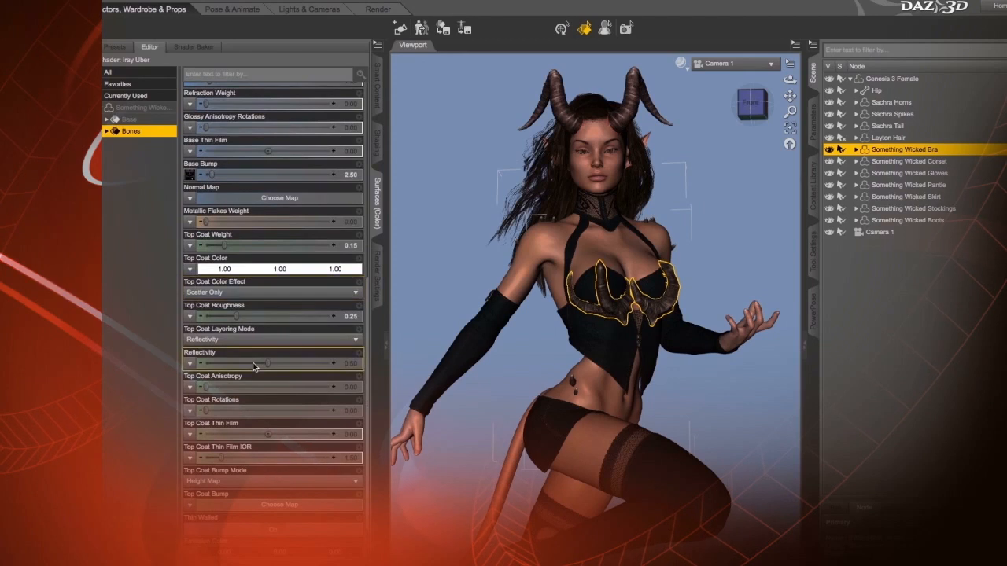
scroll(252, 365, up, 7)
scroll(252, 365, up, 2)
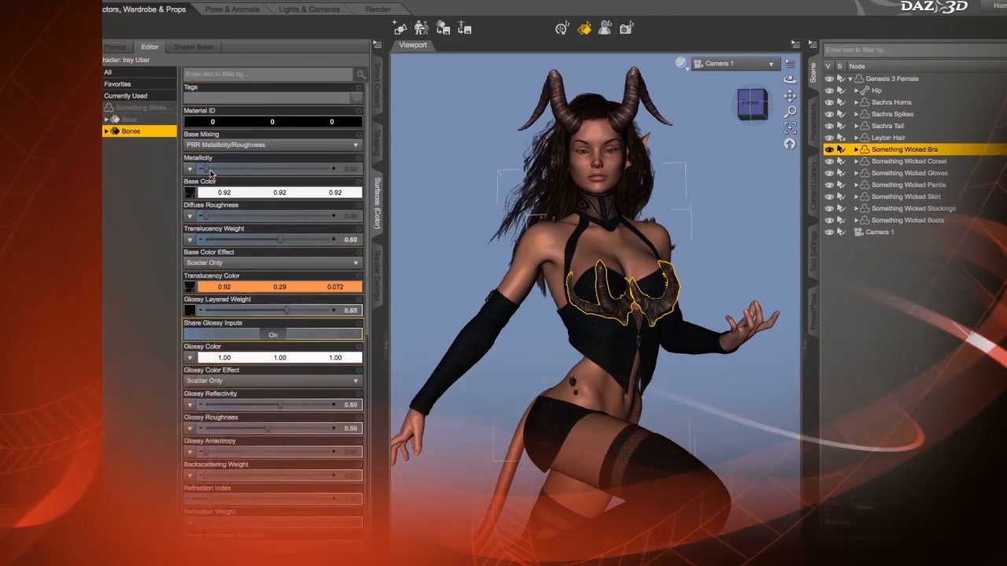
- Filter the surface properties by "opacity", lower the Cutout Opacity of the bra's Bones surface to 0, and deselect it
click(214, 73)
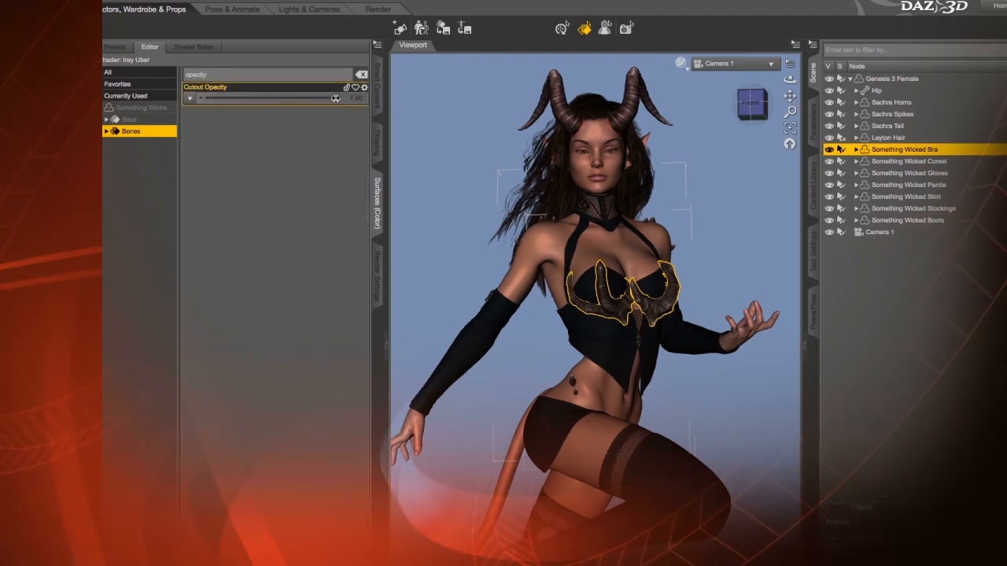
mouse_move(335, 97)
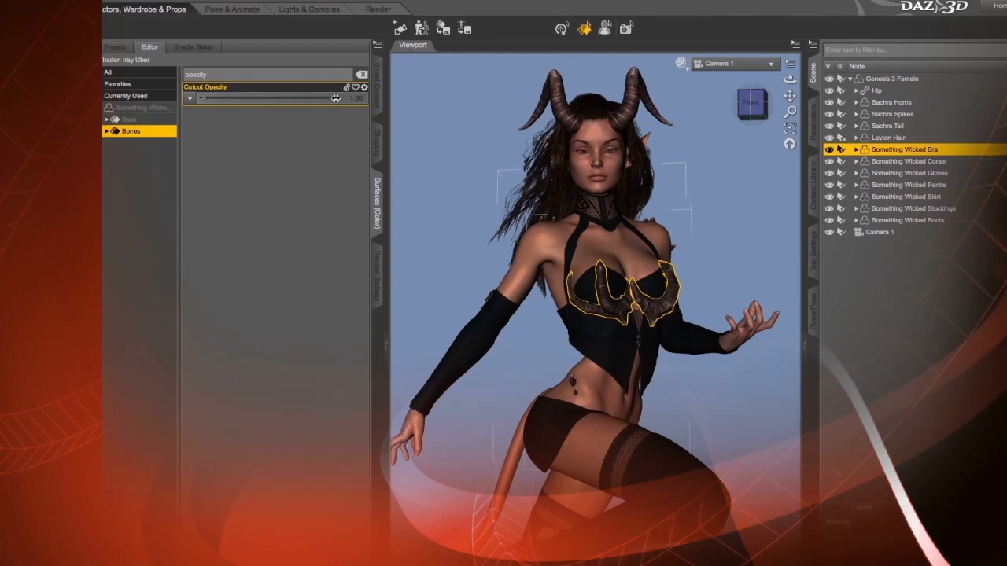
drag(335, 97, 203, 98)
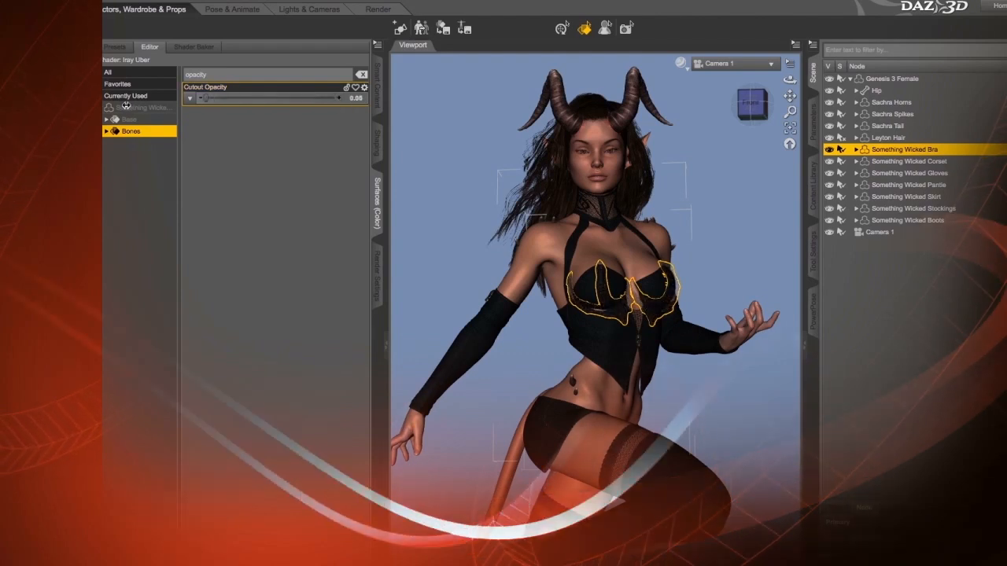
click(653, 305)
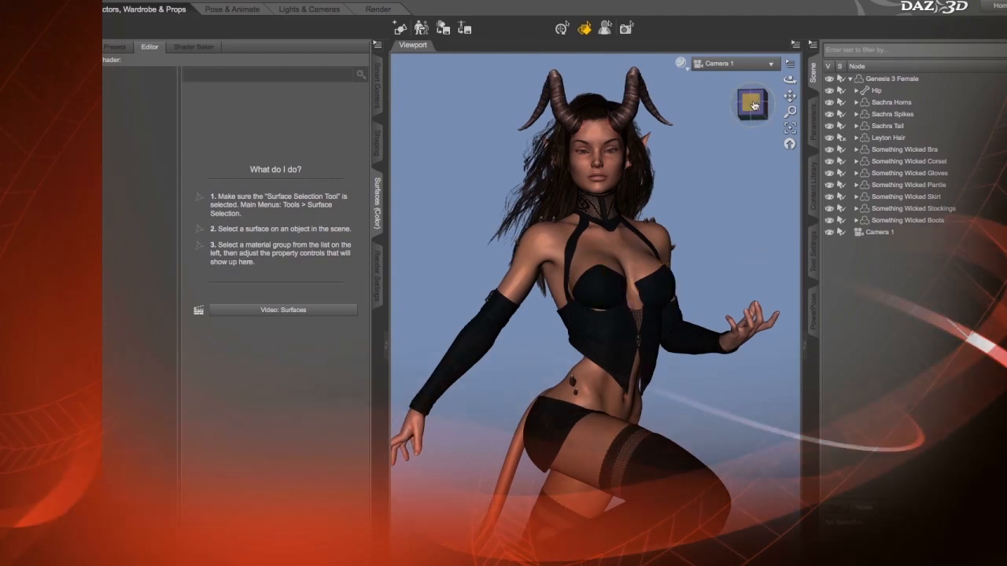
drag(751, 104, 761, 126)
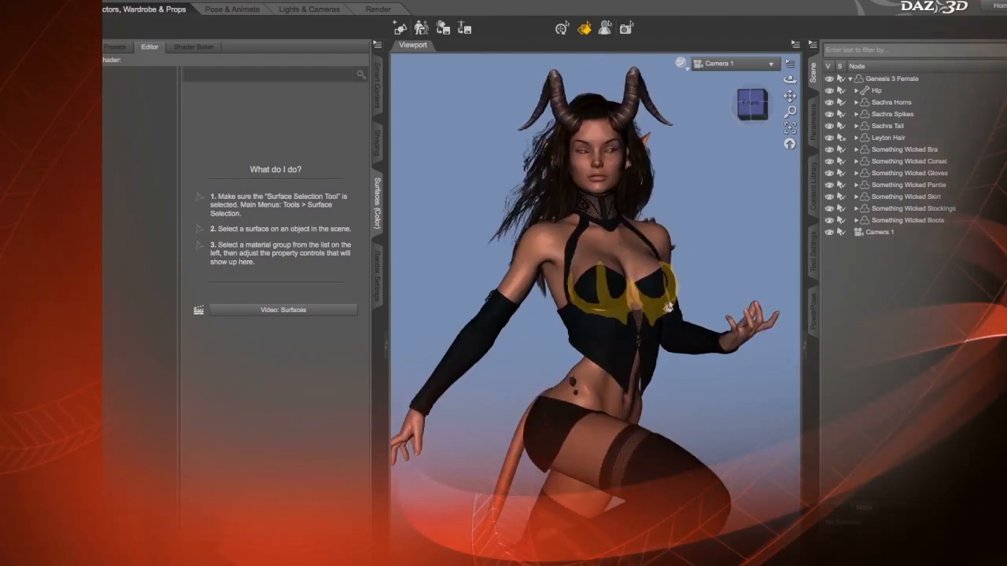
- Reselect the bra's Bones surface, raise its Cutout Opacity to 1.00 to show the bones, and hide them again
click(669, 307)
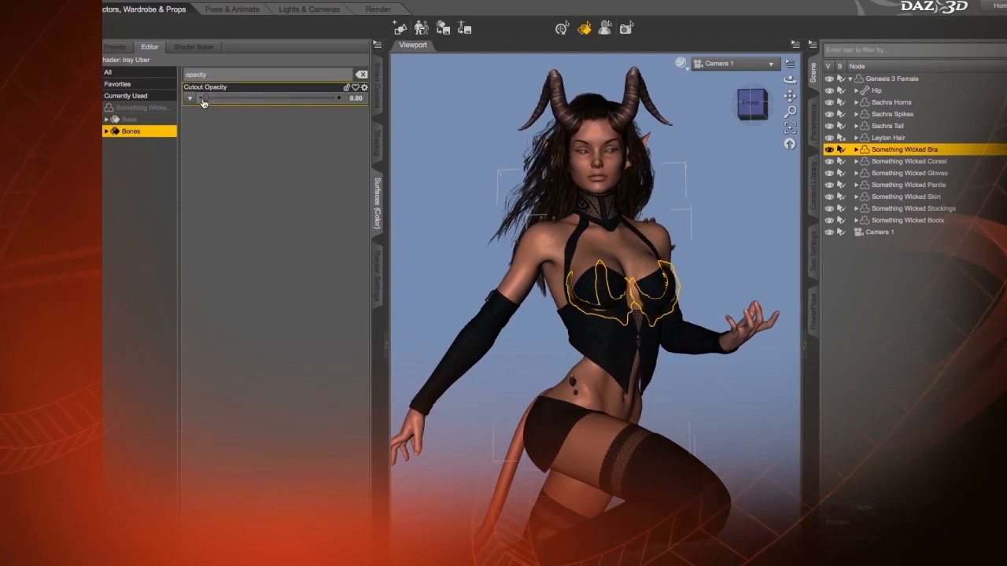
drag(310, 104, 395, 102)
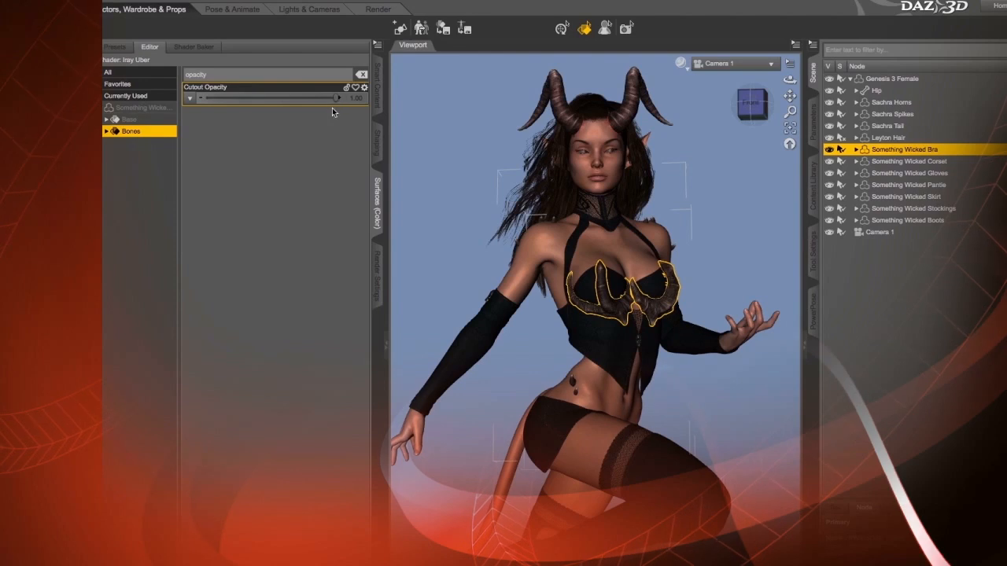
key(super+Tab)
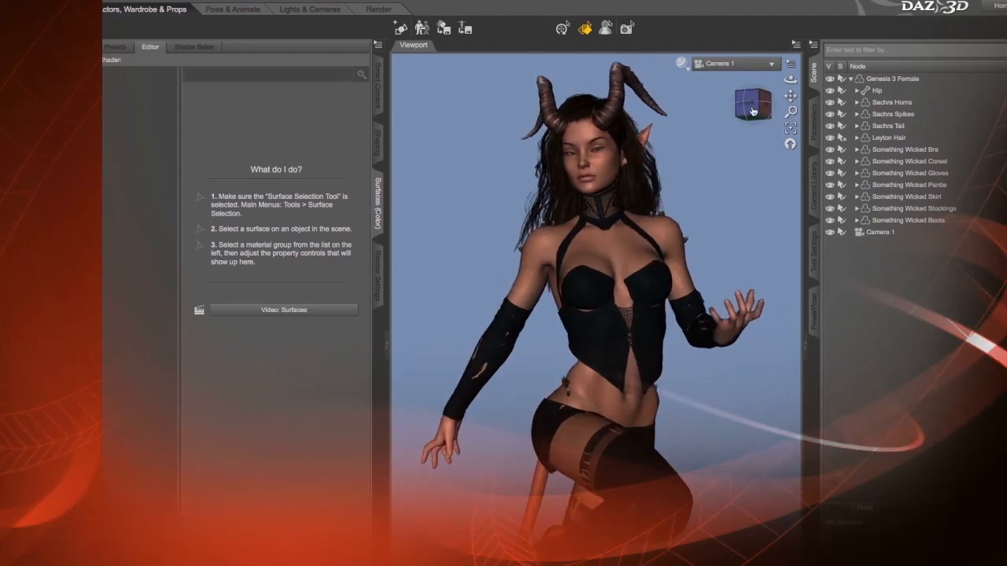
- Put the Genesis 3 Female figure in a standing pose and select the BorderBotom surface of the Something Wicked Skirt
click(561, 28)
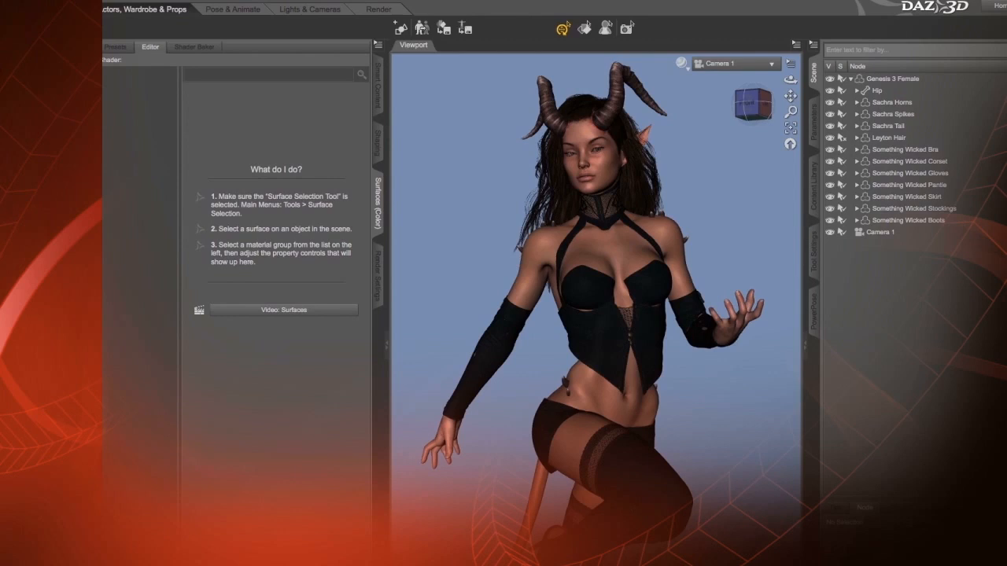
click(570, 384)
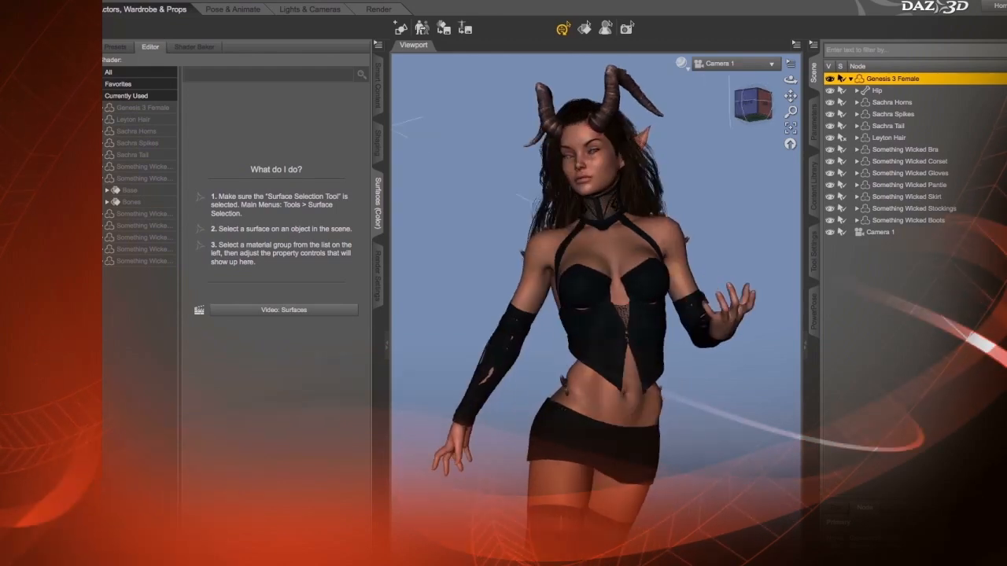
click(584, 29)
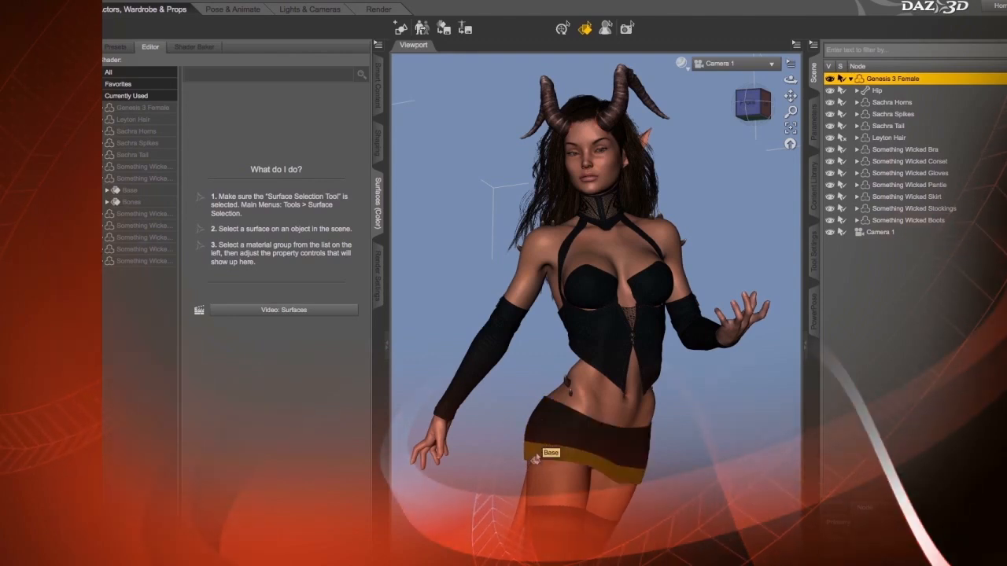
click(534, 454)
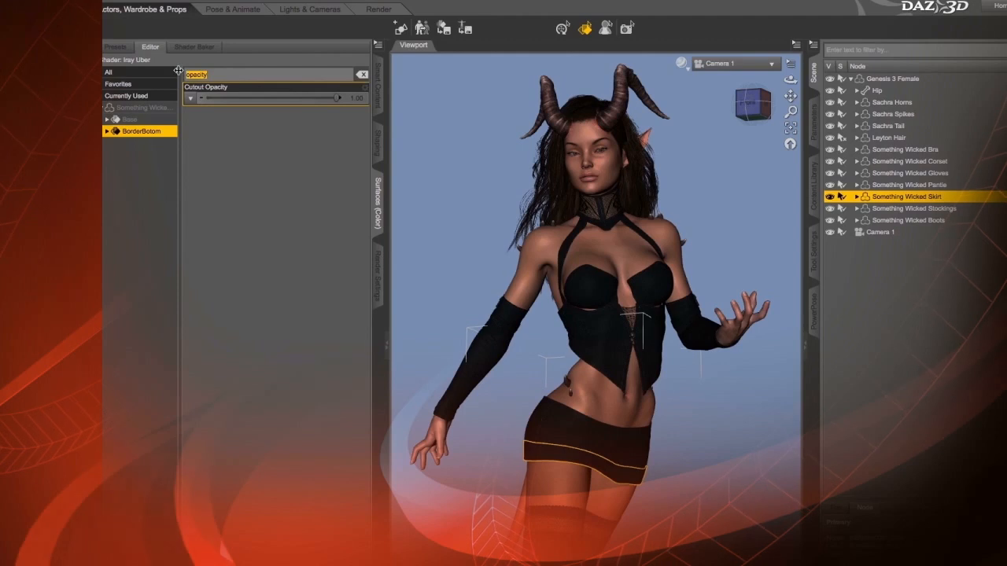
- Clear the property filter and review all shader properties of the skirt's BorderBotom surface
key(BackSpace)
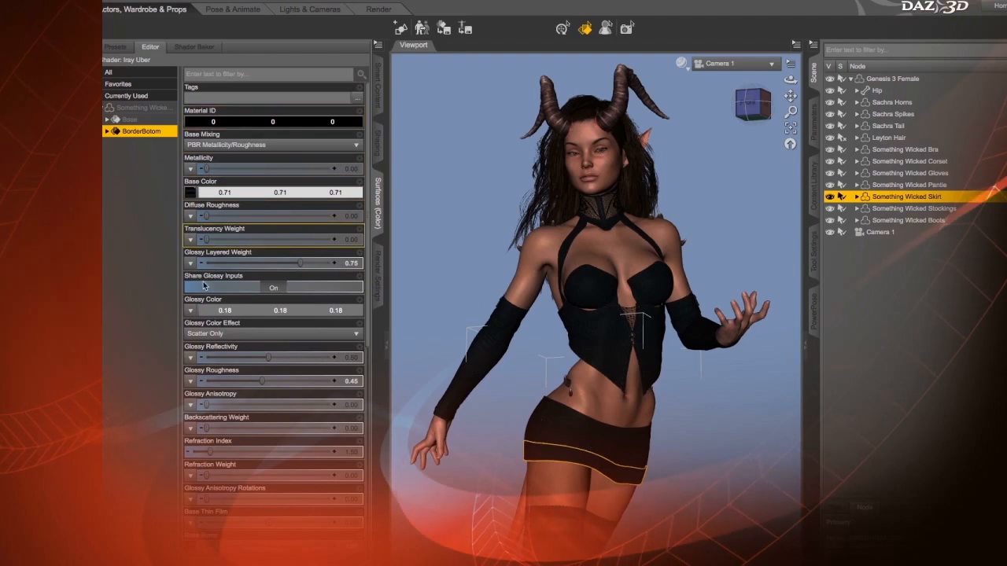
scroll(217, 461, down, 5)
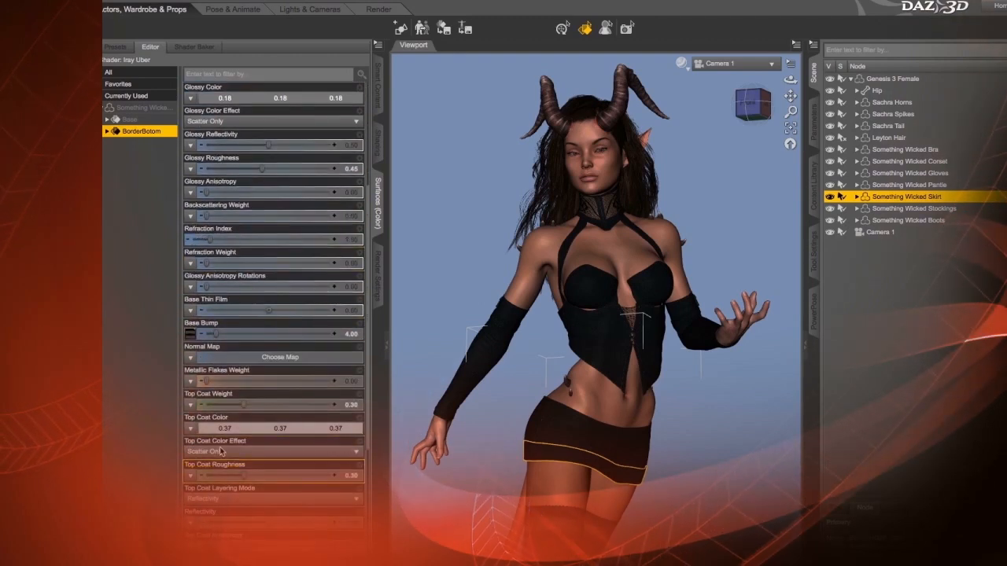
scroll(240, 460, down, 5)
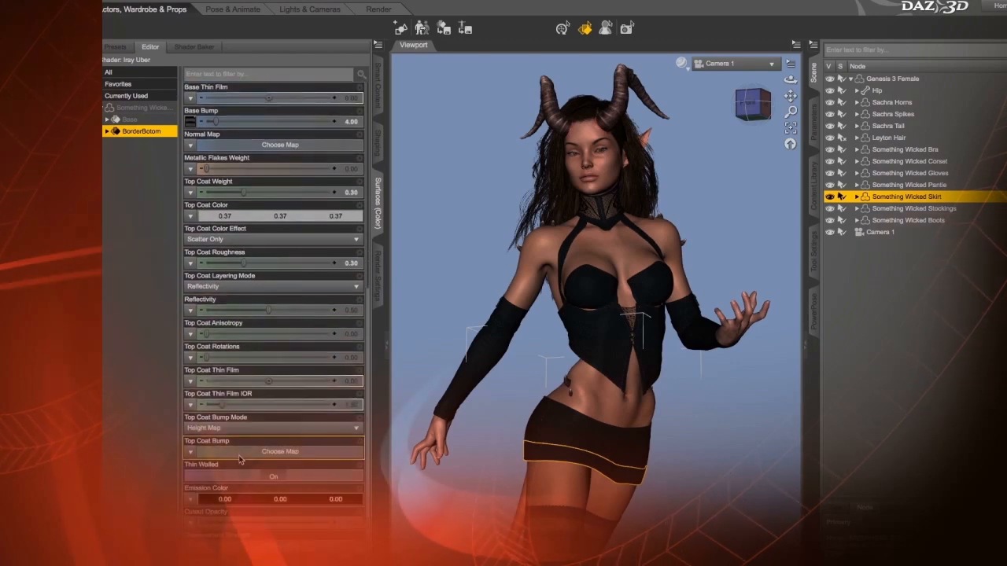
scroll(240, 460, down, 3)
scroll(240, 461, down, 1)
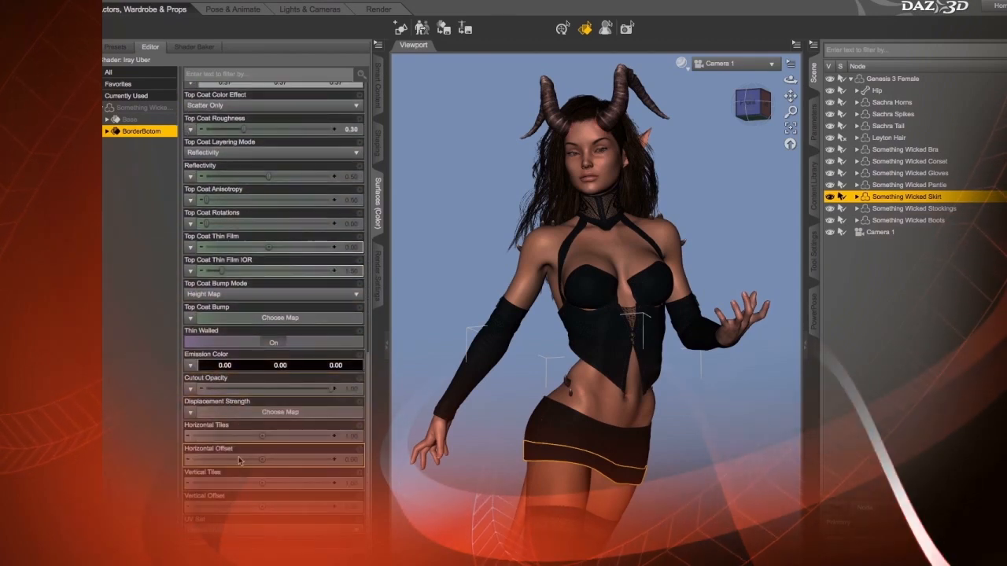
scroll(255, 295, up, 2)
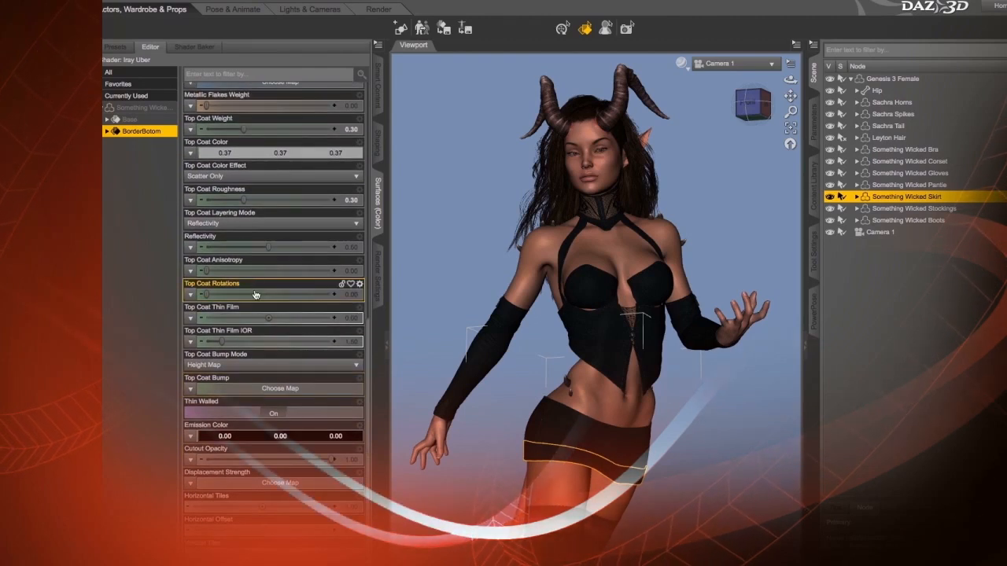
scroll(256, 294, up, 6)
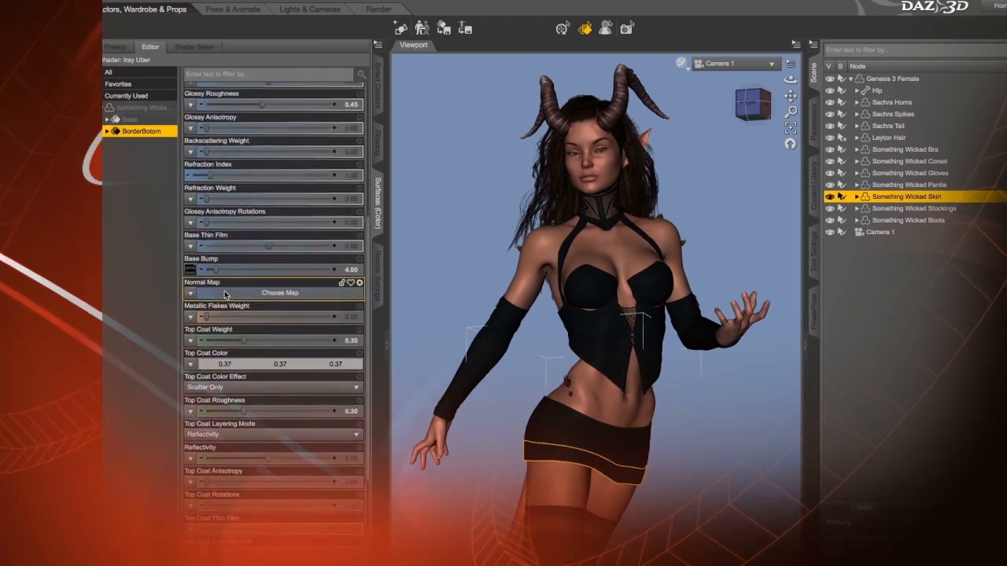
scroll(225, 294, up, 6)
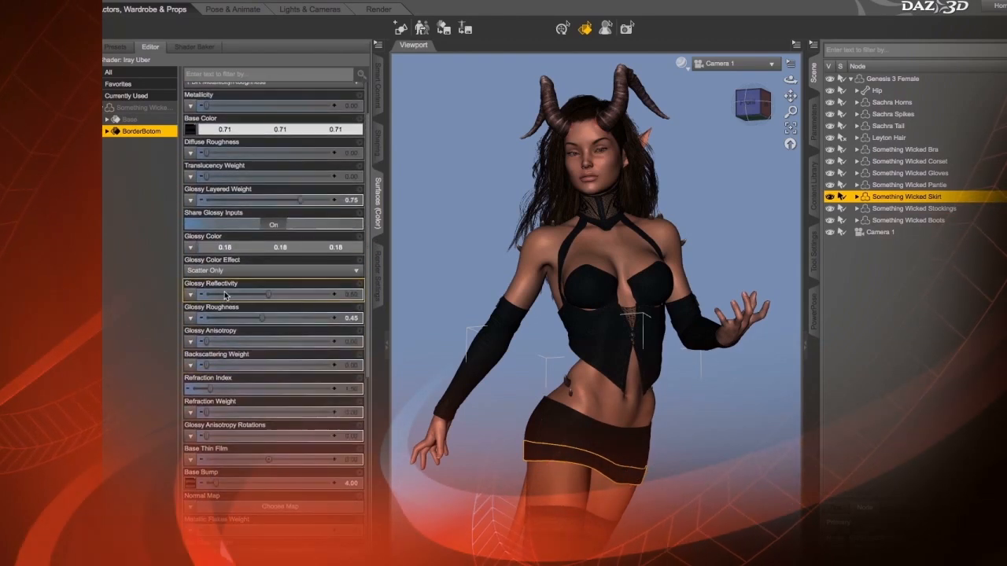
scroll(214, 247, up, 2)
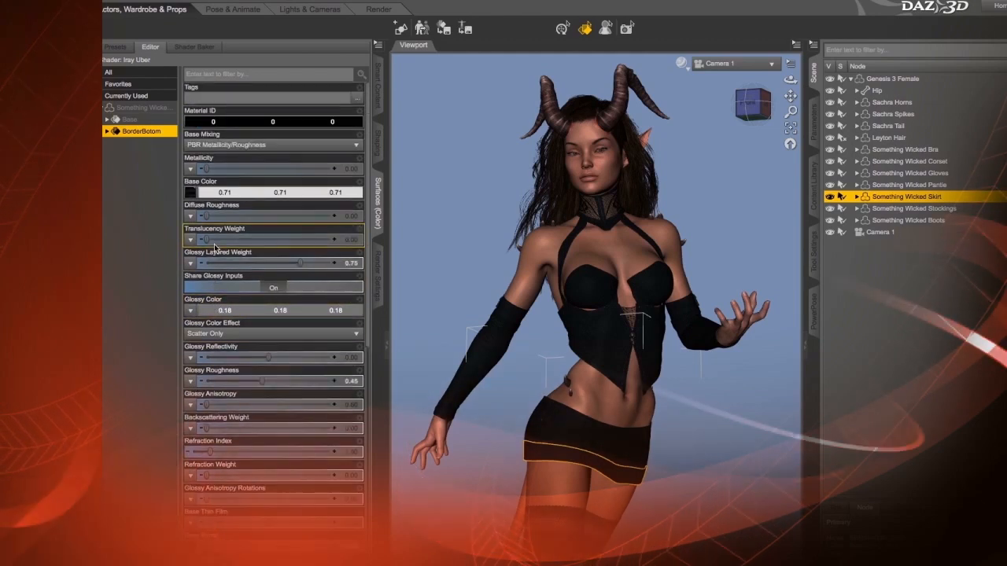
- Filter the properties by "opacity", lower the Cutout Opacity of the skirt's BorderBotom surface to 0, and deselect it
click(223, 73)
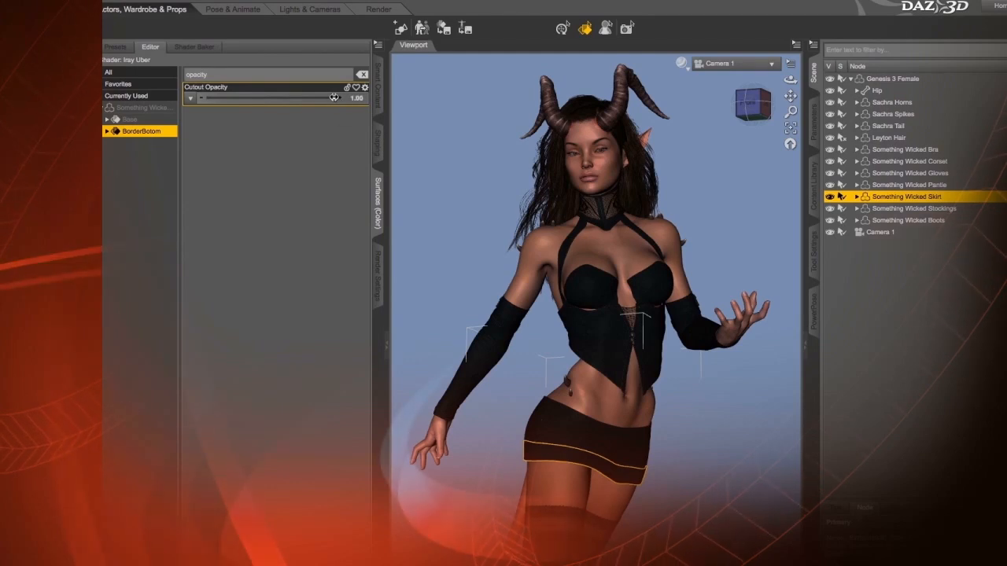
drag(282, 100, 204, 98)
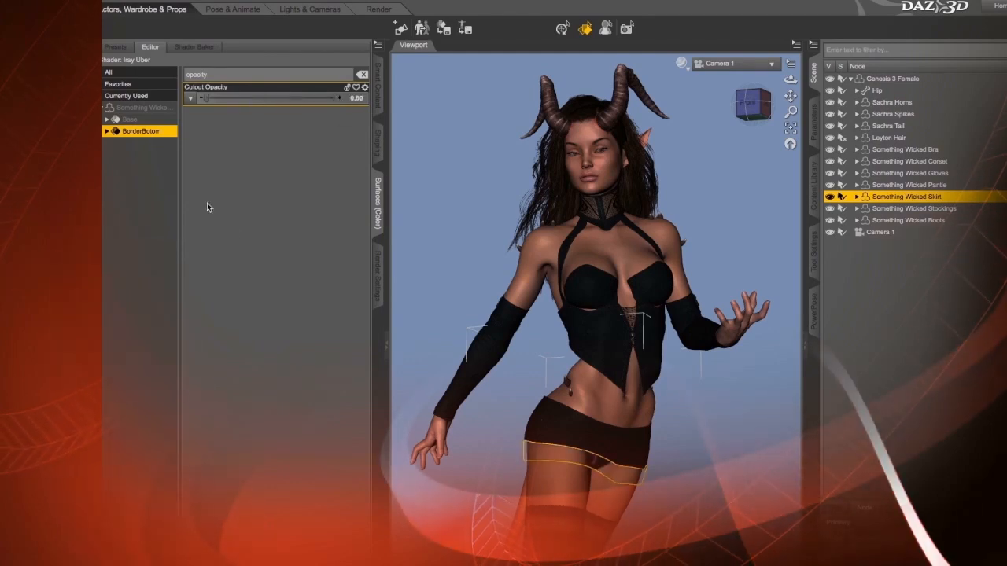
click(728, 181)
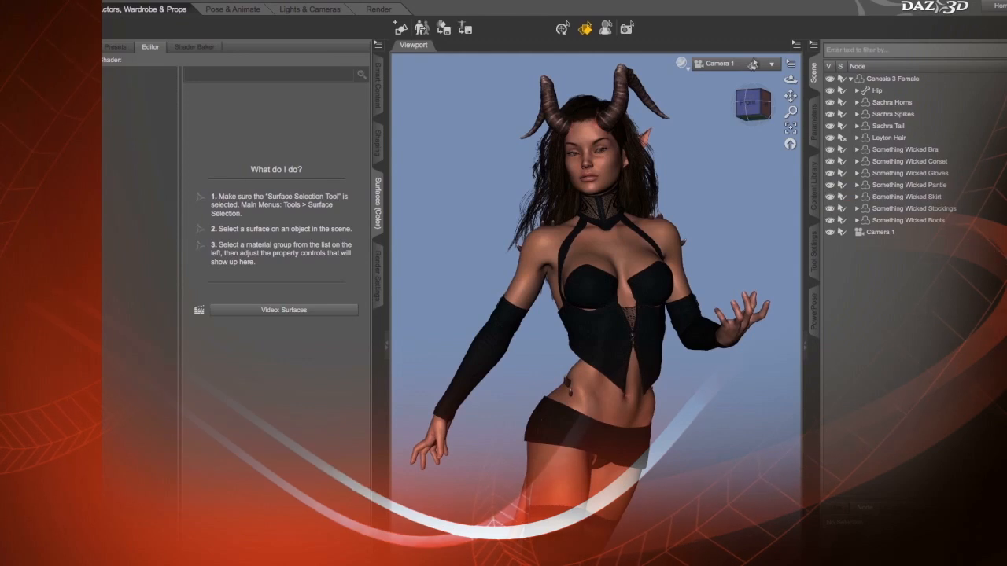
- Select the Genesis 3 Female figure and review the visibility and material presets of the Something Wicked wardrobe product
drag(754, 112, 732, 113)
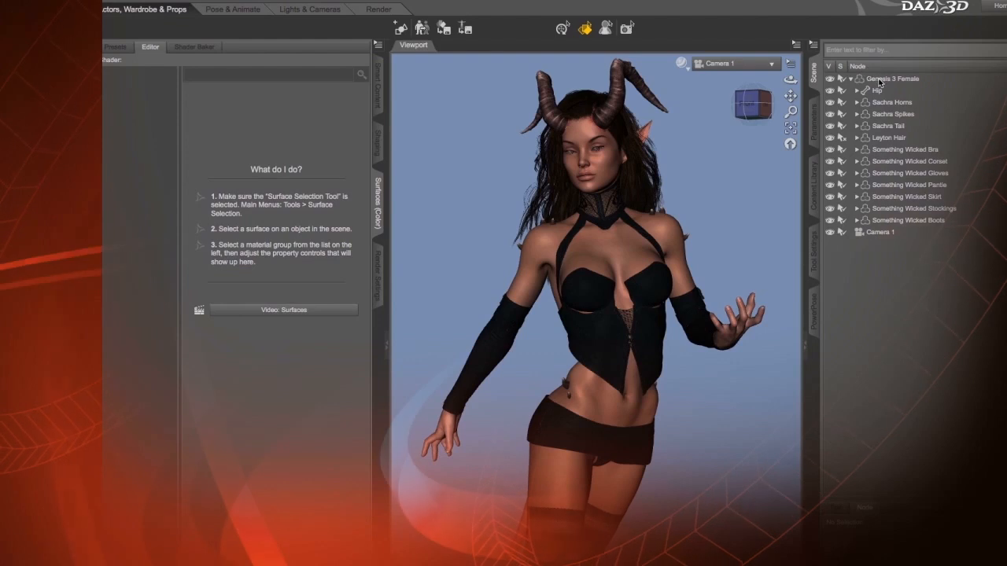
click(834, 80)
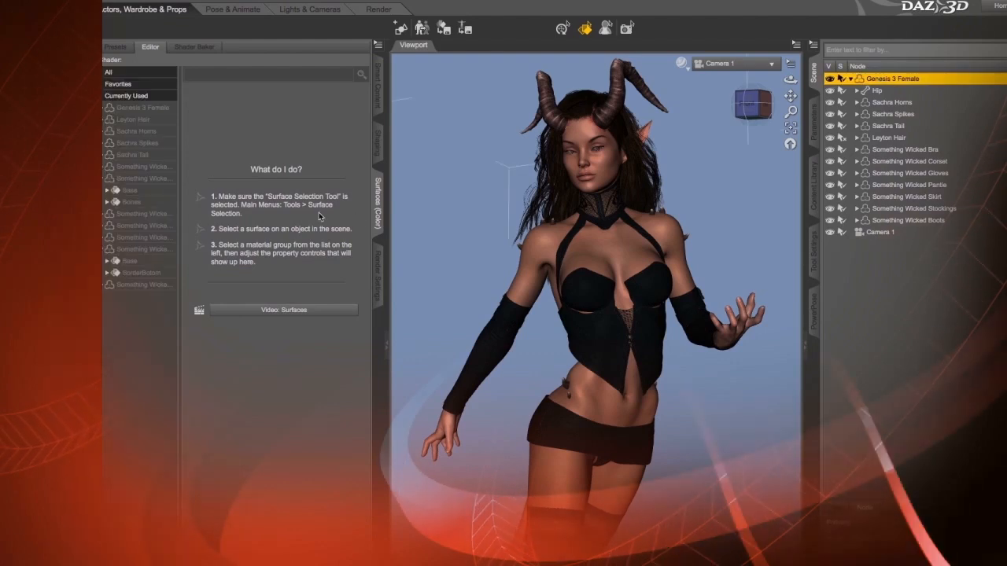
click(378, 88)
click(117, 228)
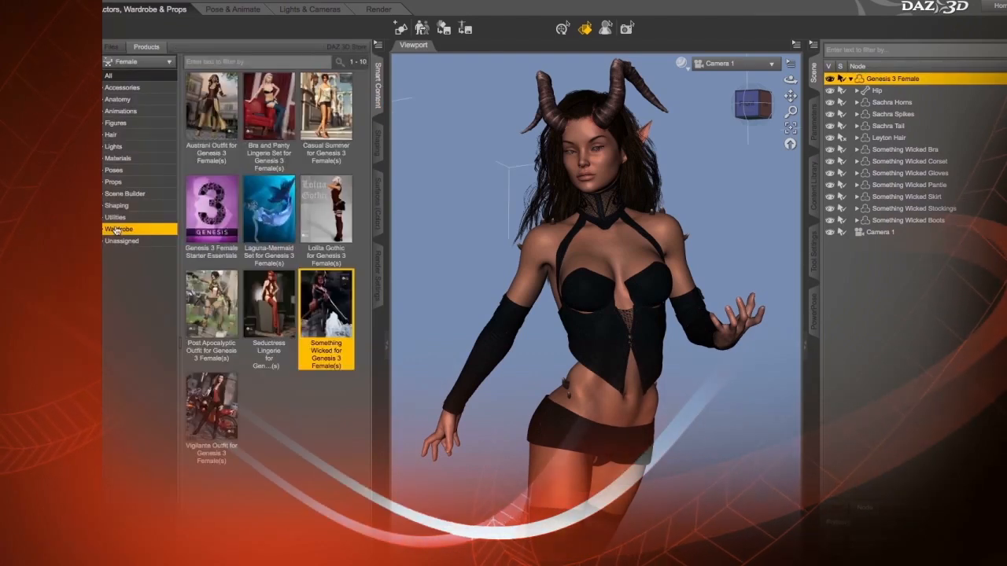
double_click(326, 313)
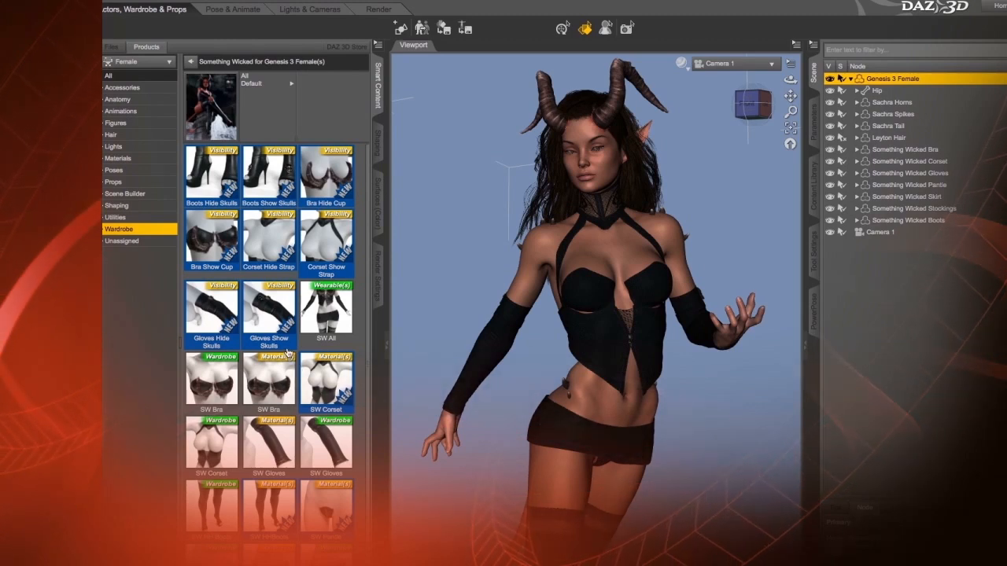
mouse_move(288, 354)
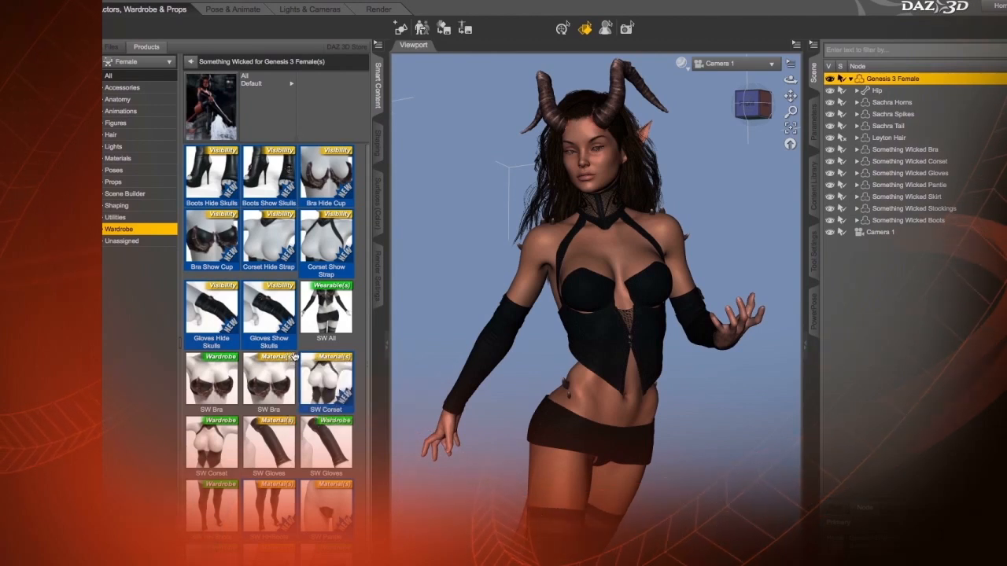
scroll(285, 350, down, 1)
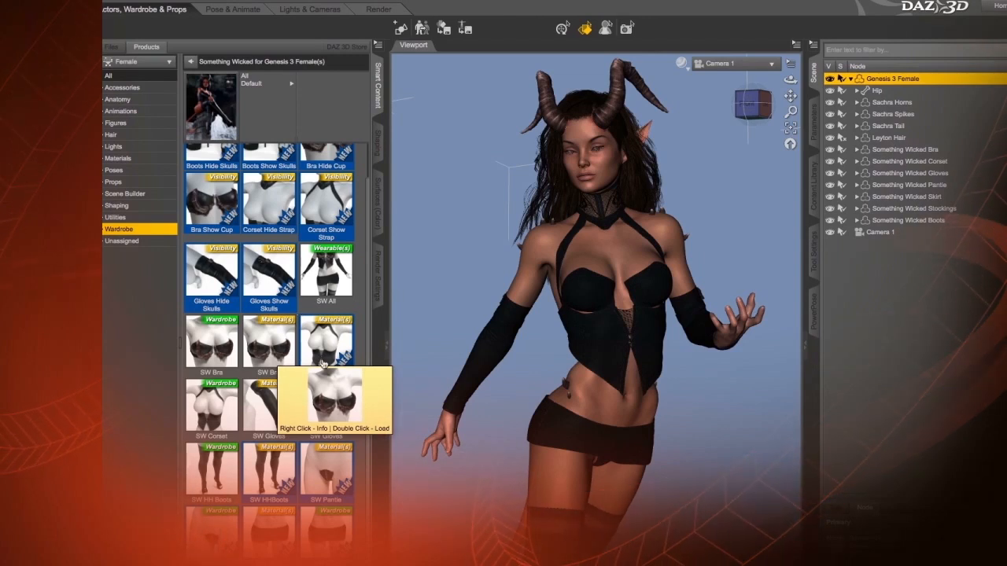
scroll(318, 349, up, 1)
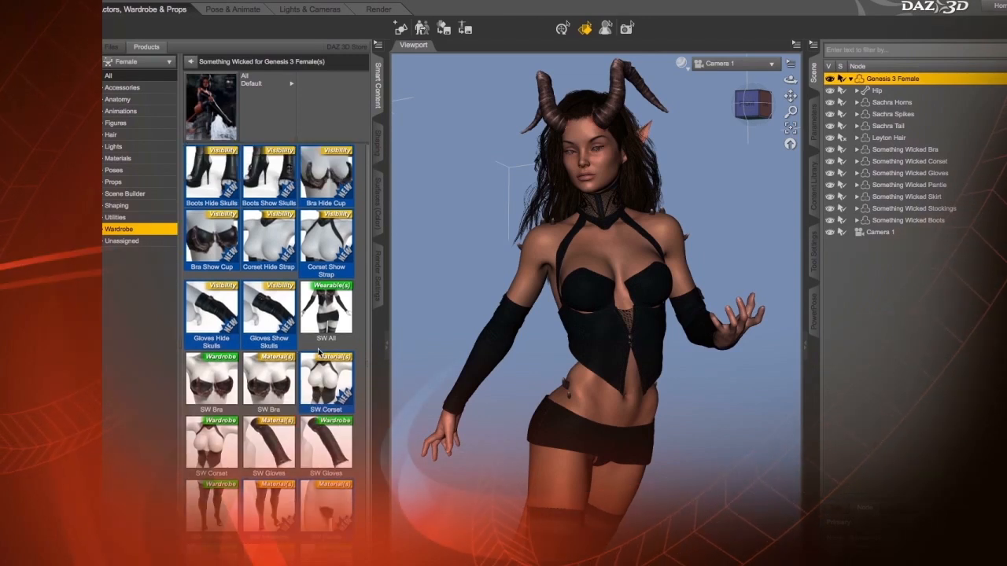
scroll(316, 351, down, 1)
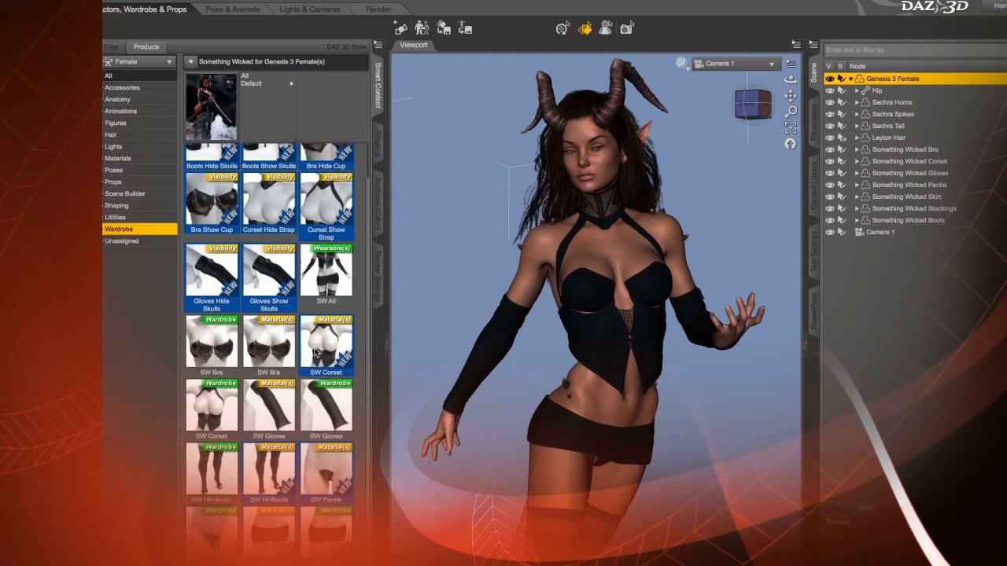
mouse_move(318, 340)
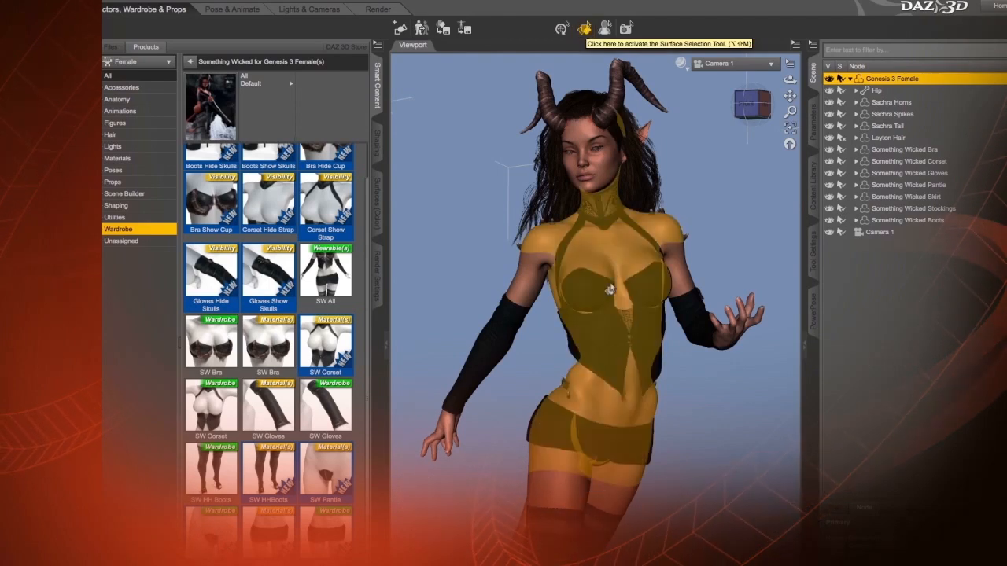
- Select the Base surface of the Something Wicked Corset, clear the "opacity" property filter, and check which texture image its Base Color uses
click(594, 342)
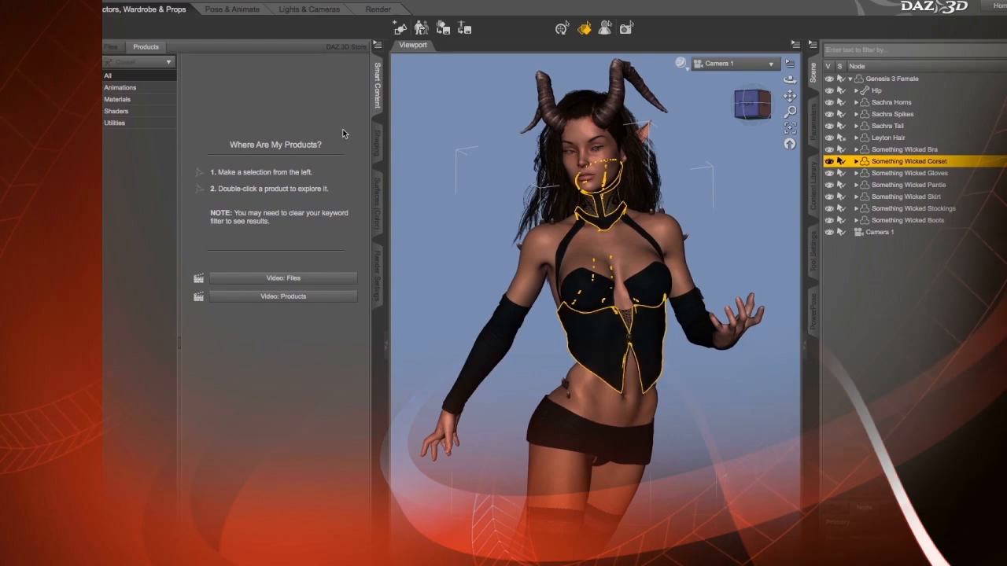
click(378, 189)
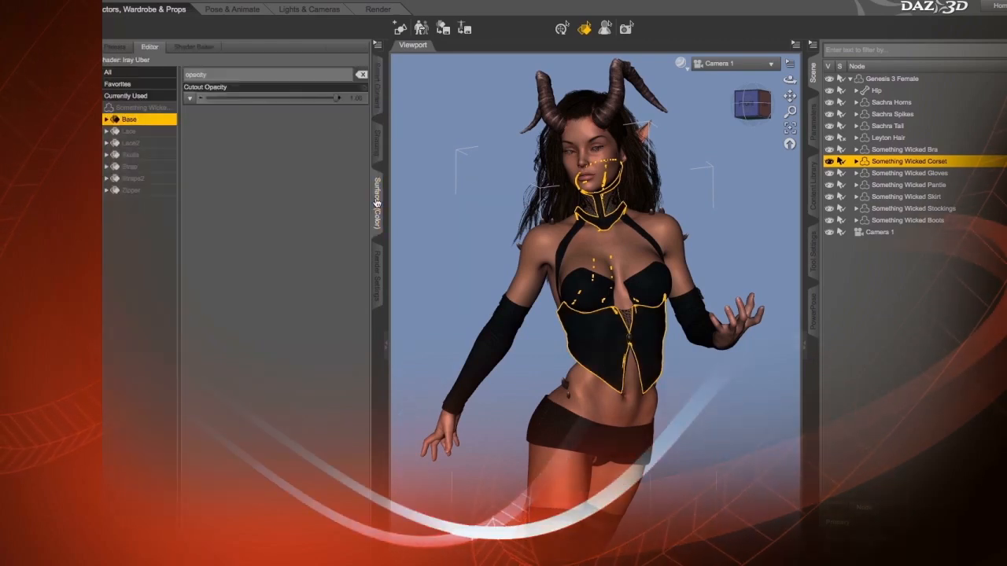
double_click(272, 74)
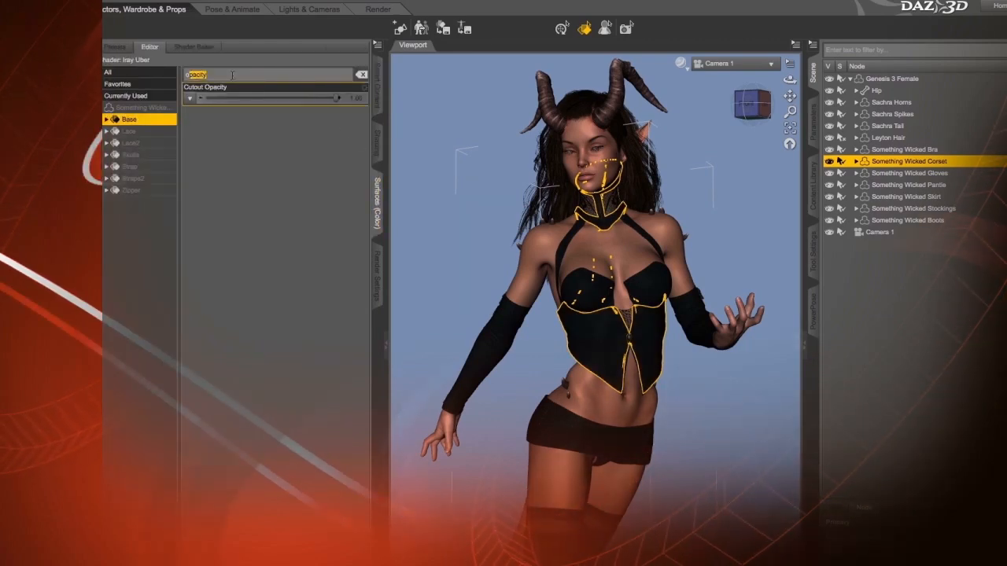
click(171, 74)
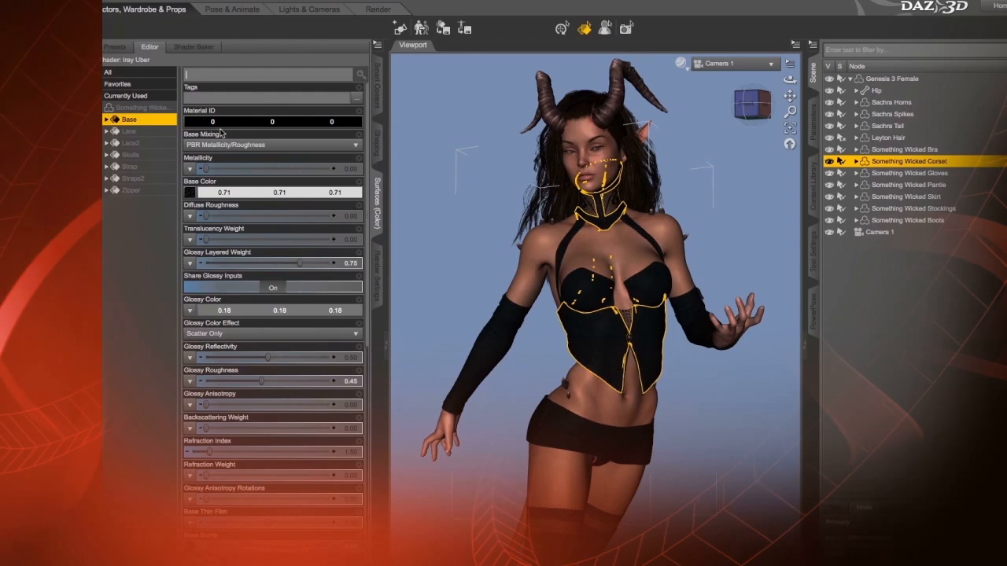
click(189, 86)
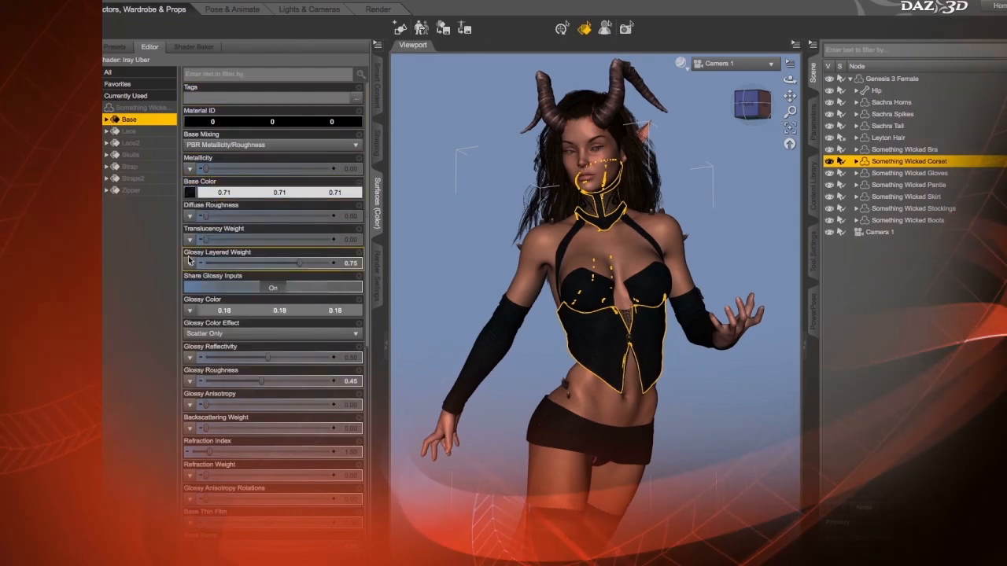
mouse_move(187, 193)
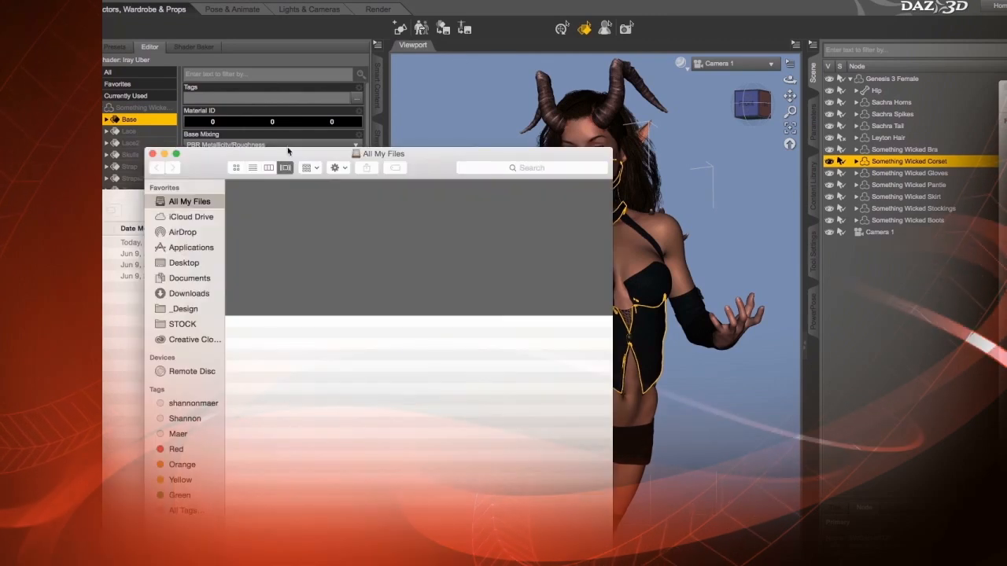
- Switch to Finder, search This Mac for "swcorsetd", and open SWCorsetD.jpg in Photoshop so that the whole texture is in view
click(188, 278)
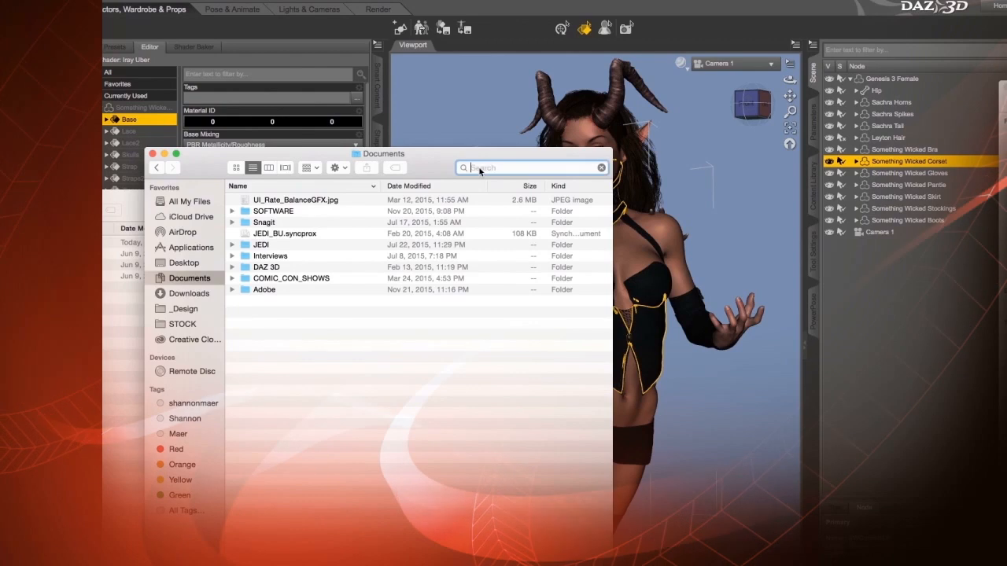
text(swc)
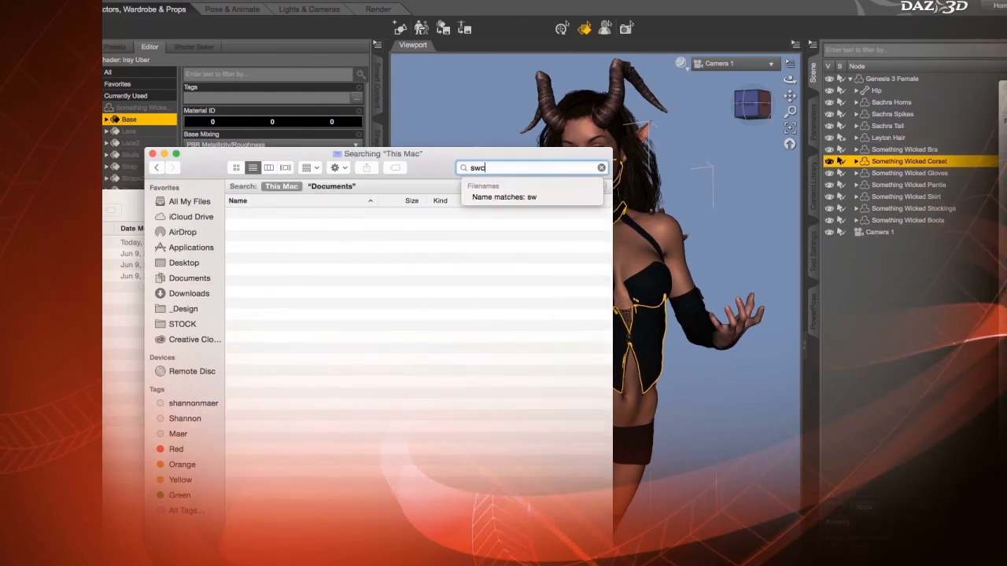
text(orsetd)
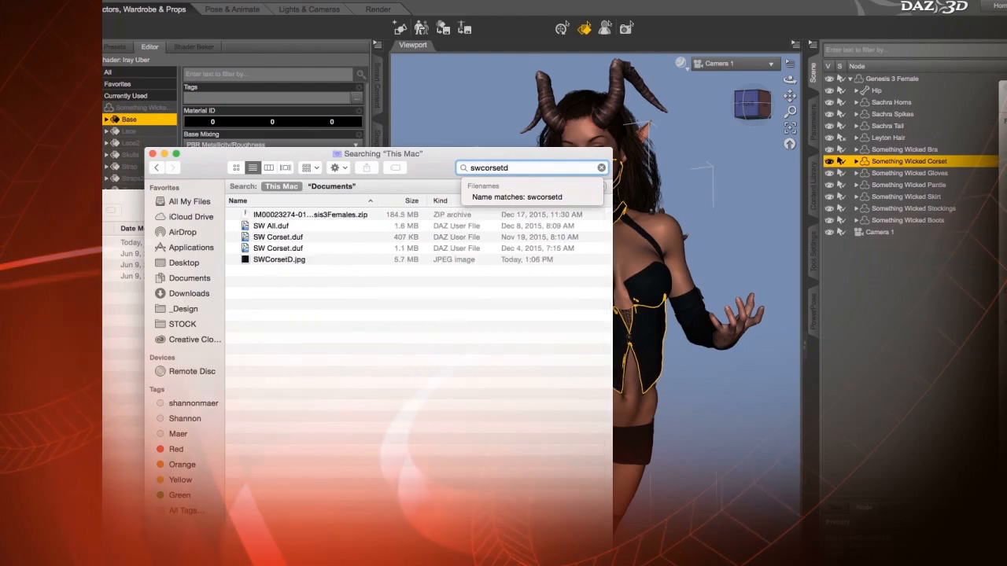
key(Return)
click(264, 260)
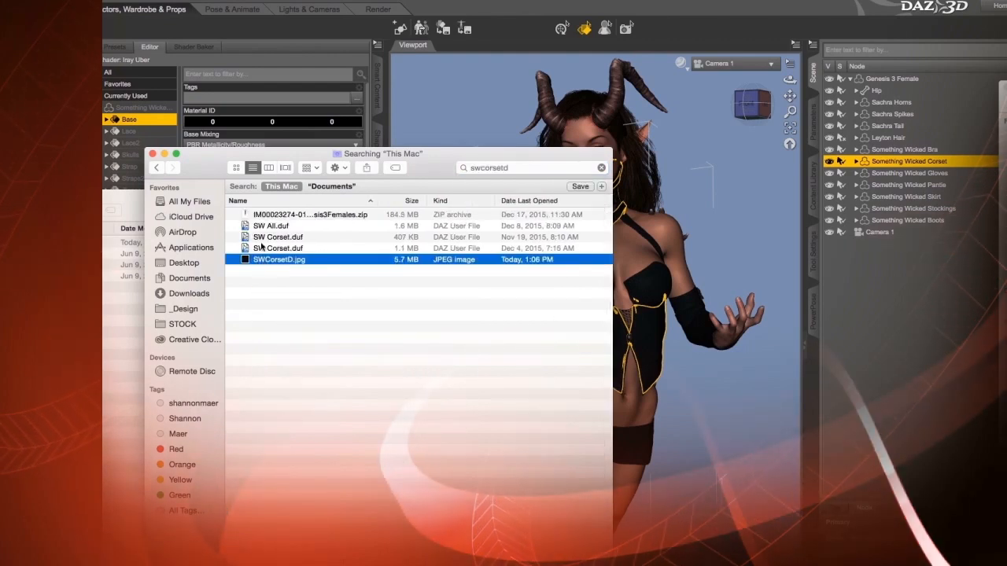
drag(249, 264, 551, 449)
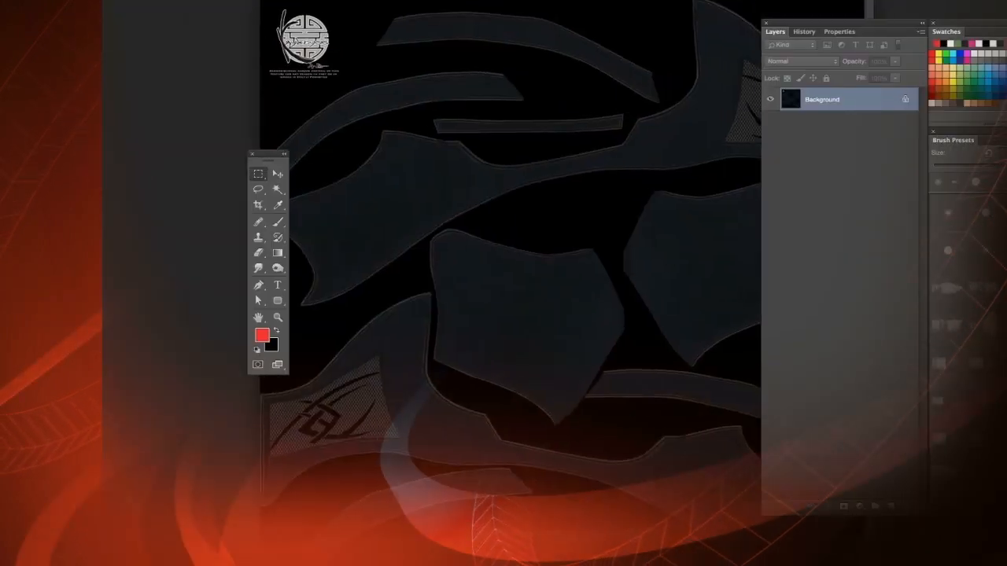
drag(607, 1, 675, 58)
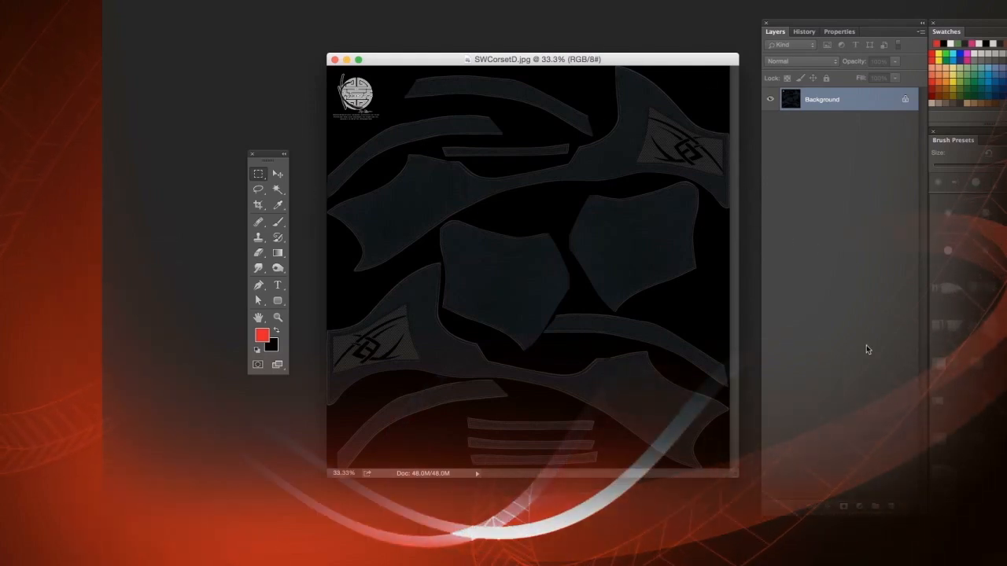
- Add a new layer above the corset texture, fill it with the red foreground colour, and set its blend mode to Color
click(891, 506)
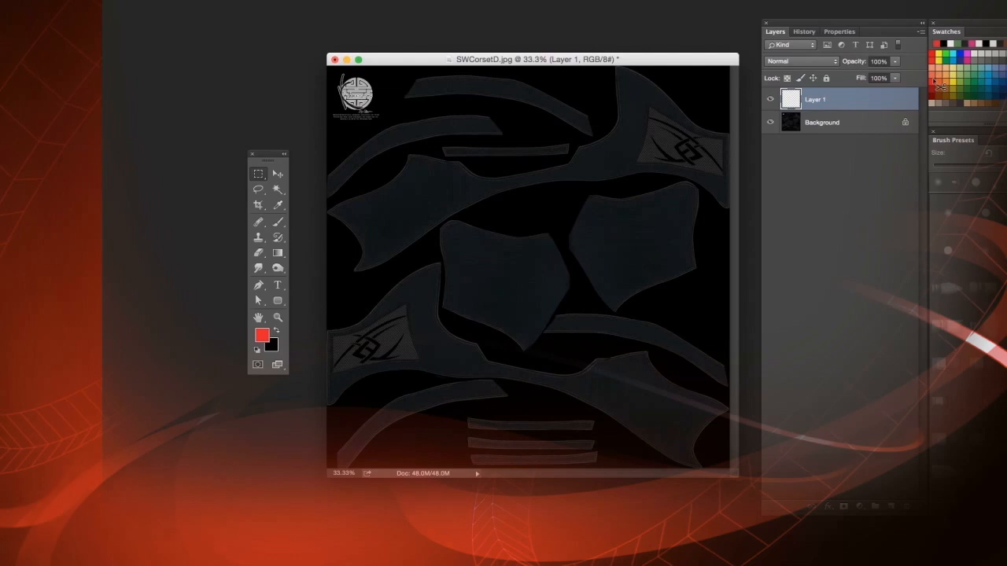
key(alt+BackSpace)
click(800, 61)
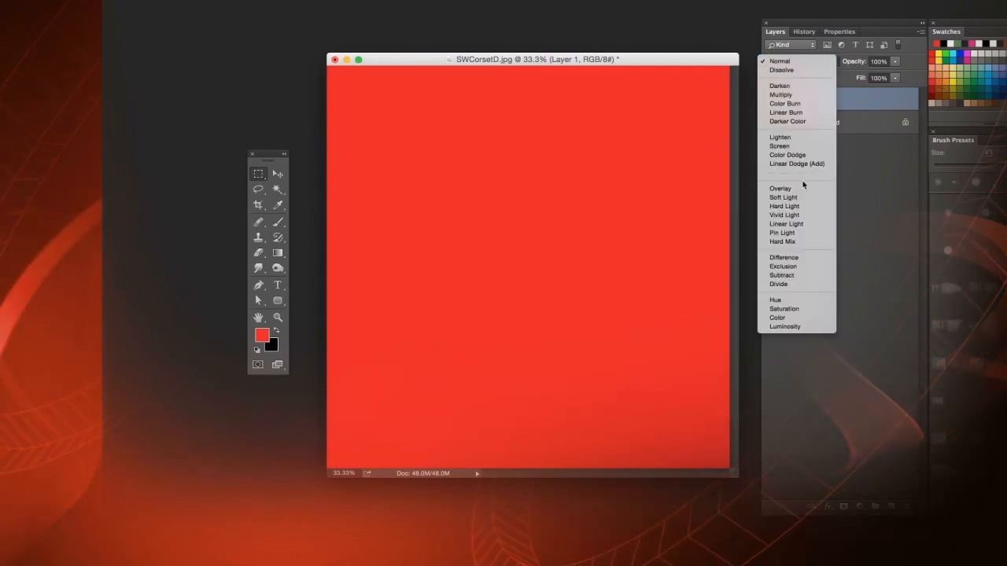
click(786, 317)
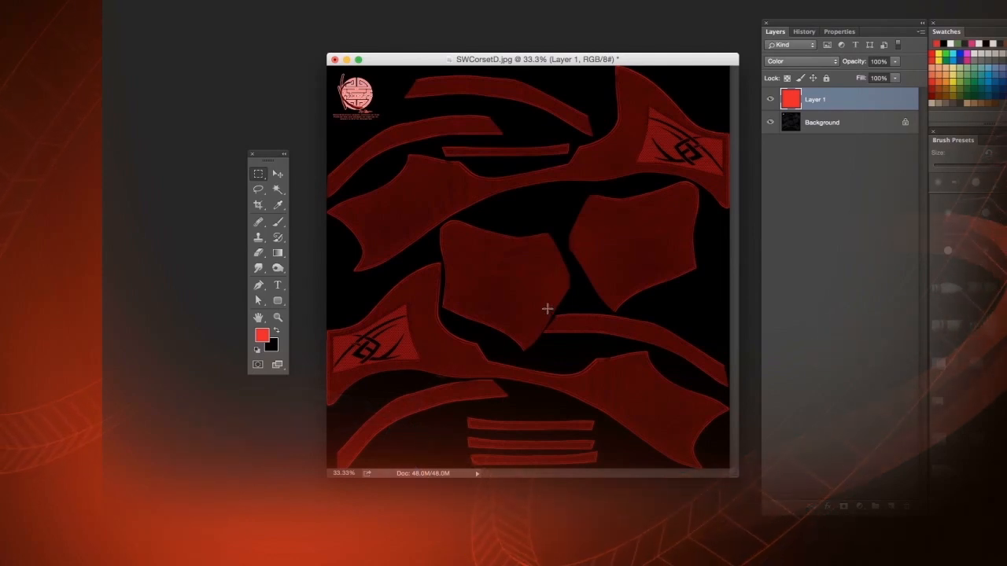
- Brighten the Background layer with Levels by lowering the white input level to 168
click(851, 126)
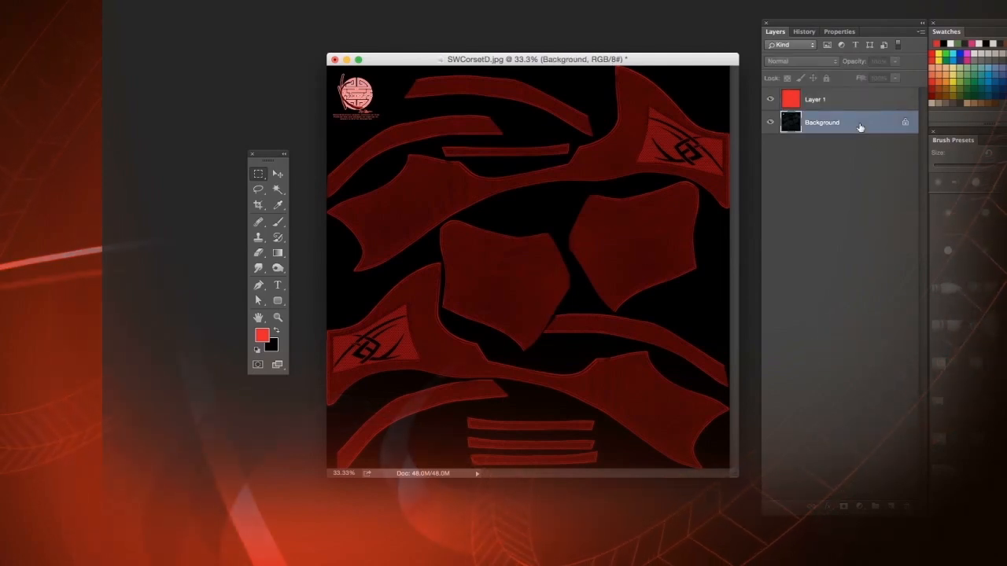
key(ctrl+l)
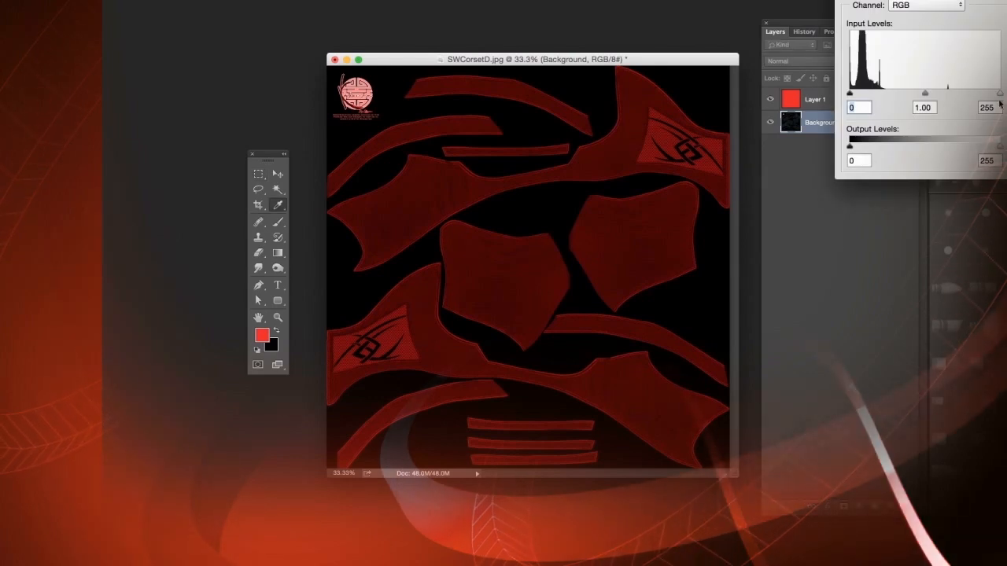
key(Escape)
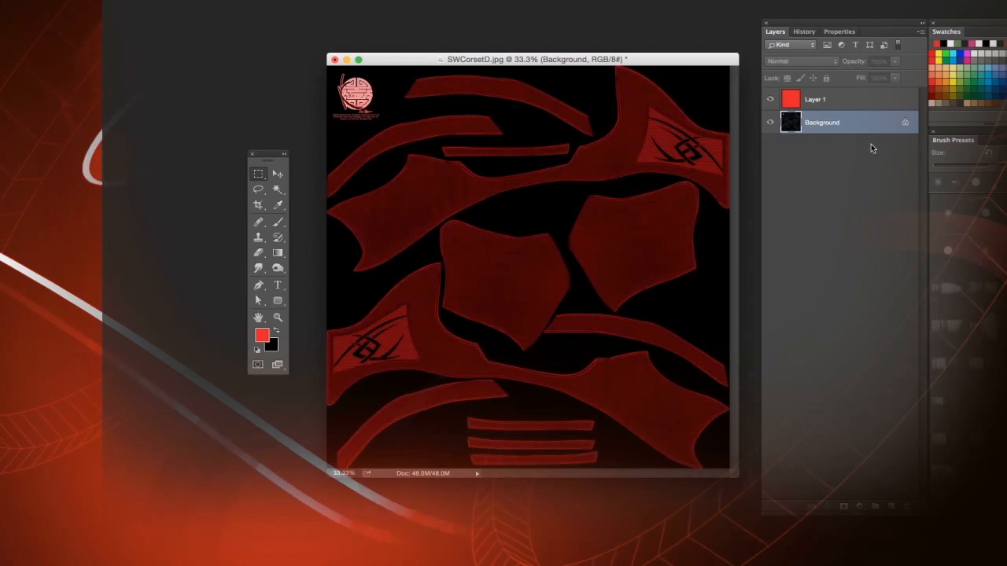
key(ctrl+l)
drag(983, 1, 833, 244)
drag(839, 375, 790, 382)
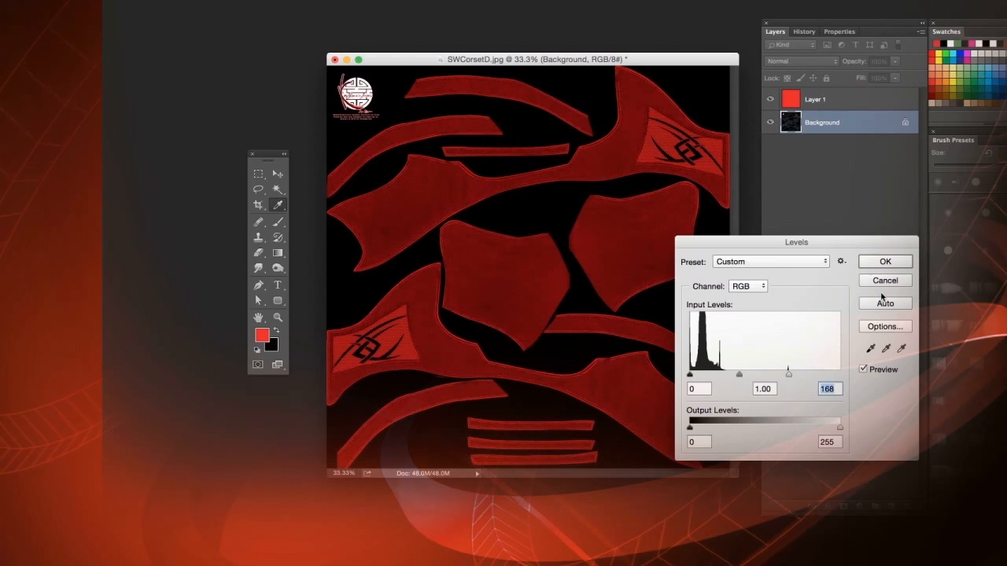
click(883, 262)
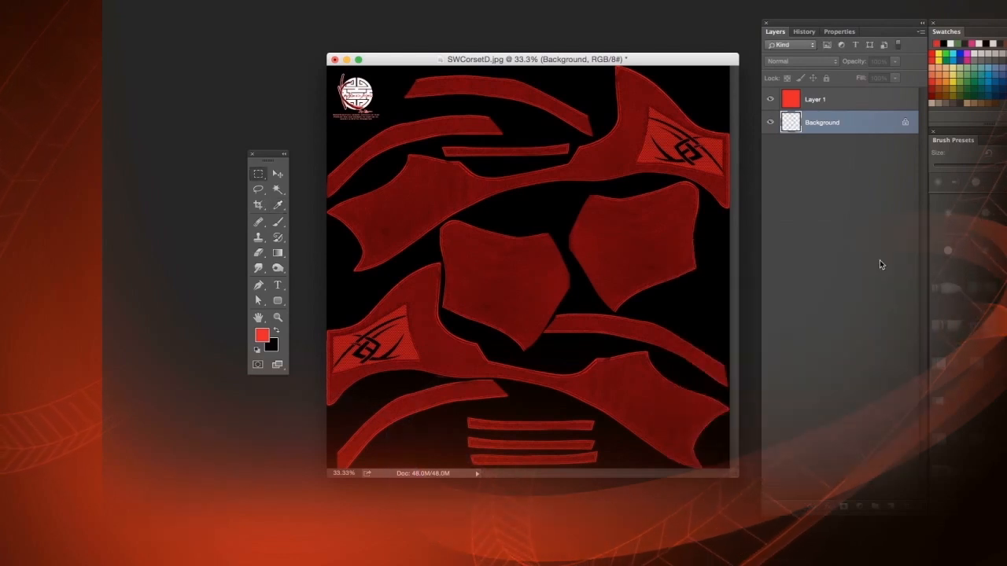
click(837, 102)
click(840, 121)
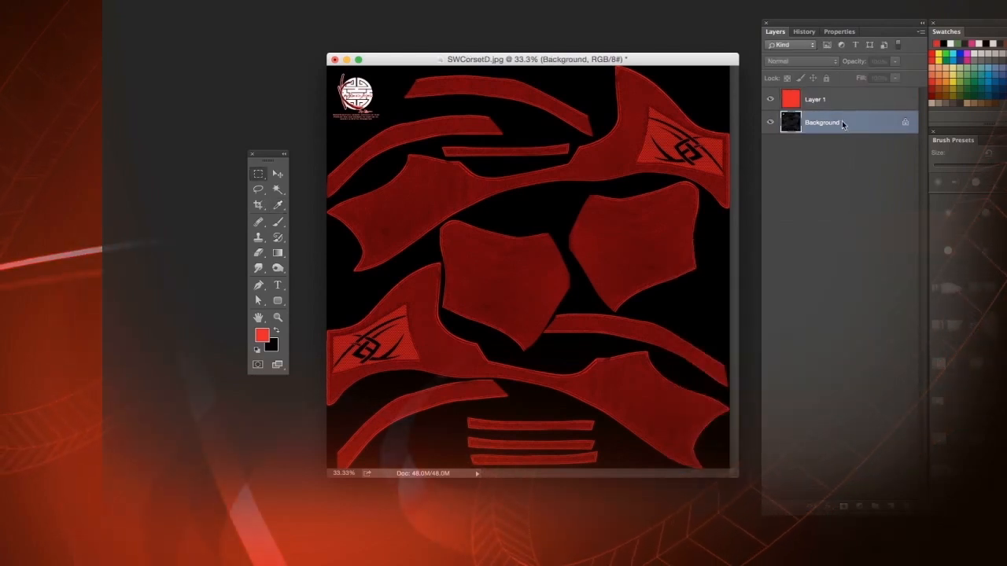
click(844, 101)
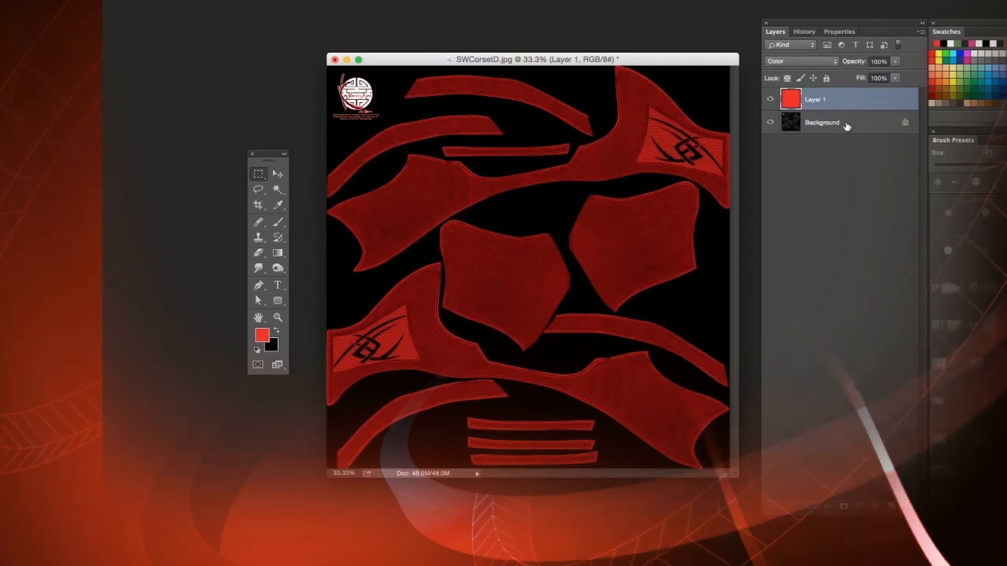
click(846, 126)
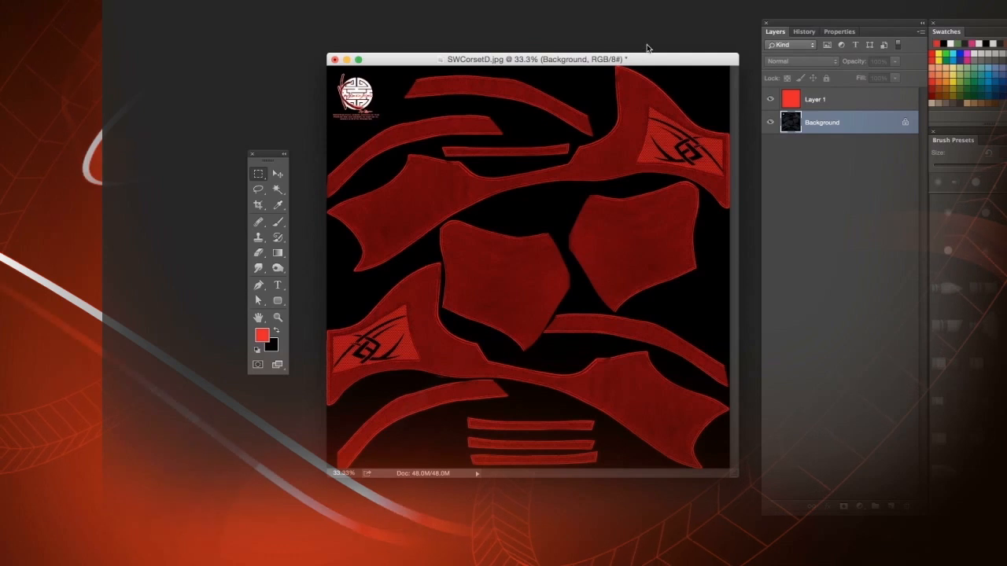
- Start saving the recoloured texture as a JPEG and create a new folder named Source inside the Temp_Tutorial folder in _Design
drag(662, 59, 664, 60)
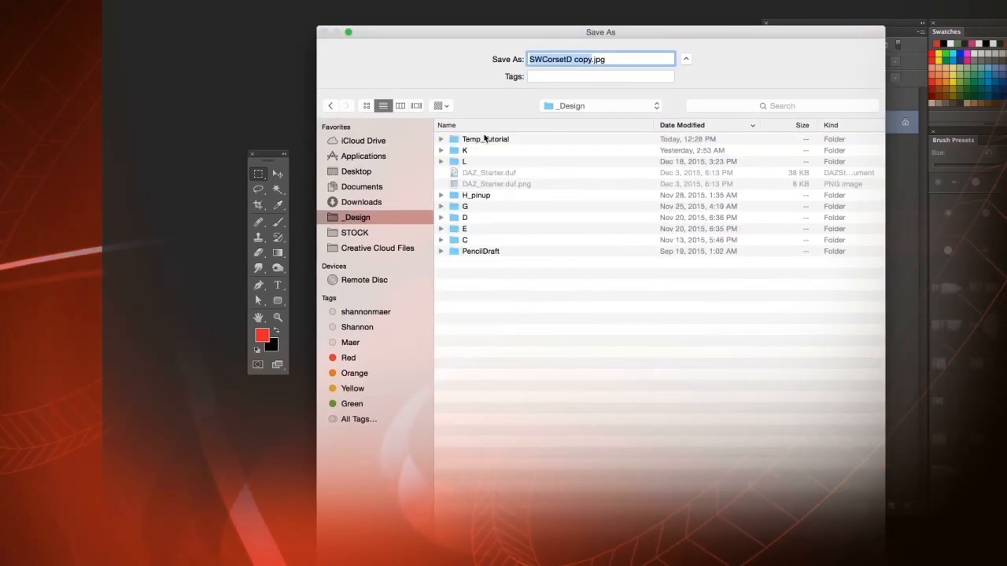
click(480, 139)
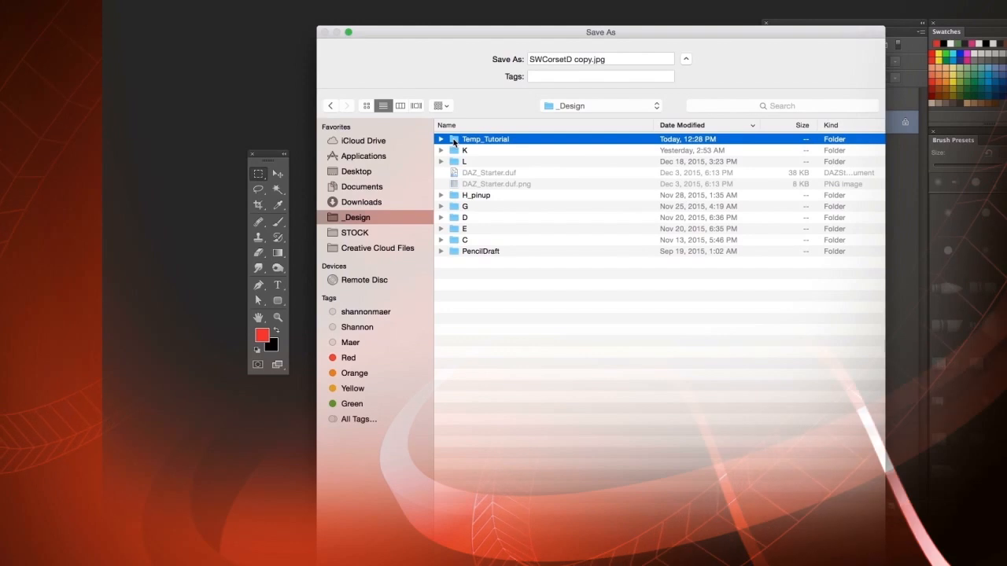
double_click(454, 142)
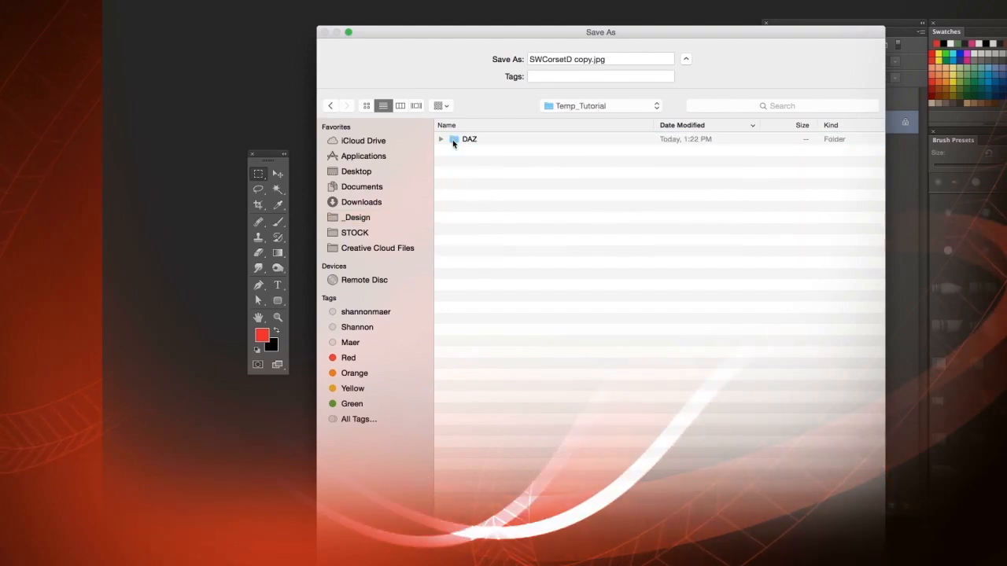
click(441, 139)
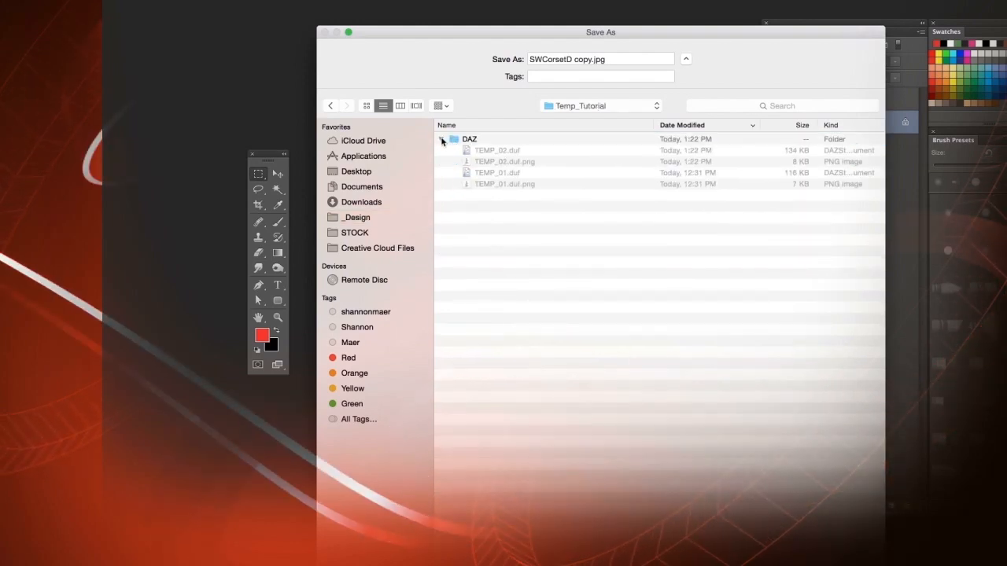
click(441, 139)
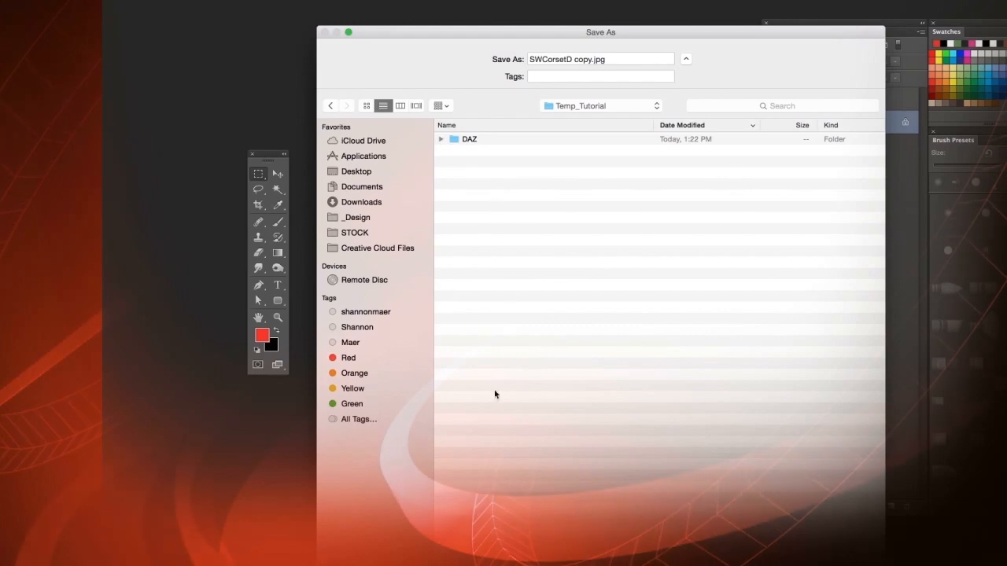
drag(666, 30, 660, 0)
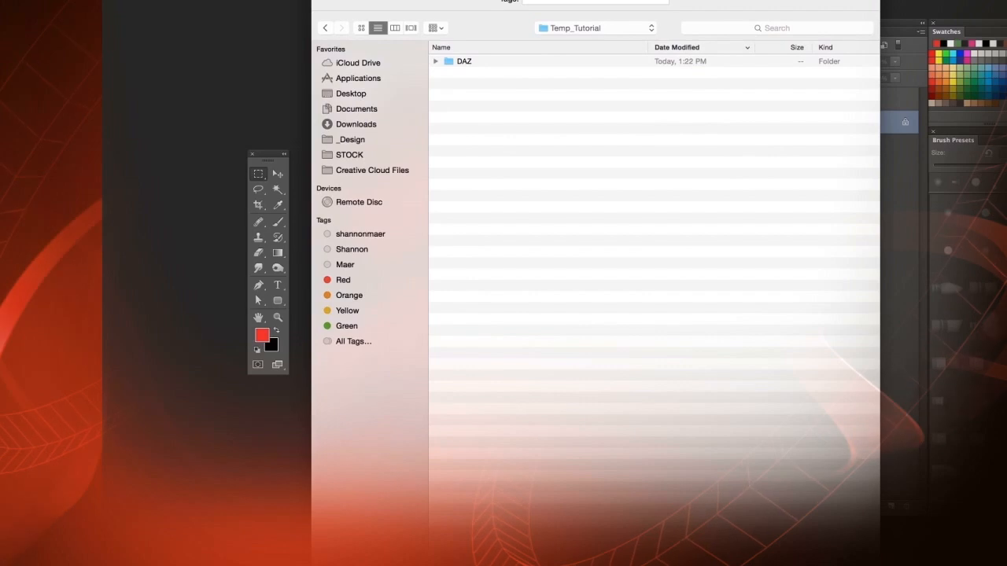
drag(880, 565, 861, 504)
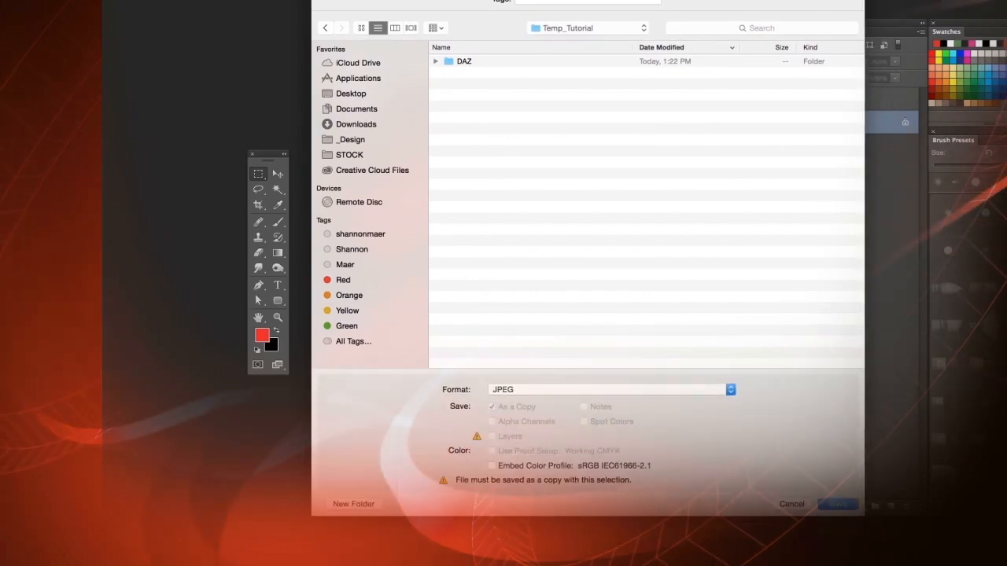
drag(759, 0, 767, 37)
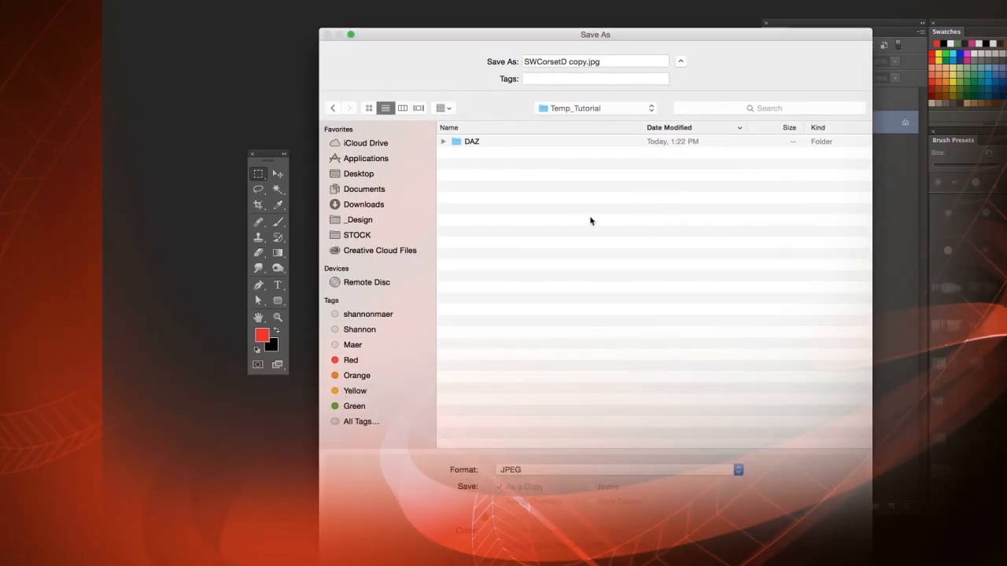
key(super+shift+n)
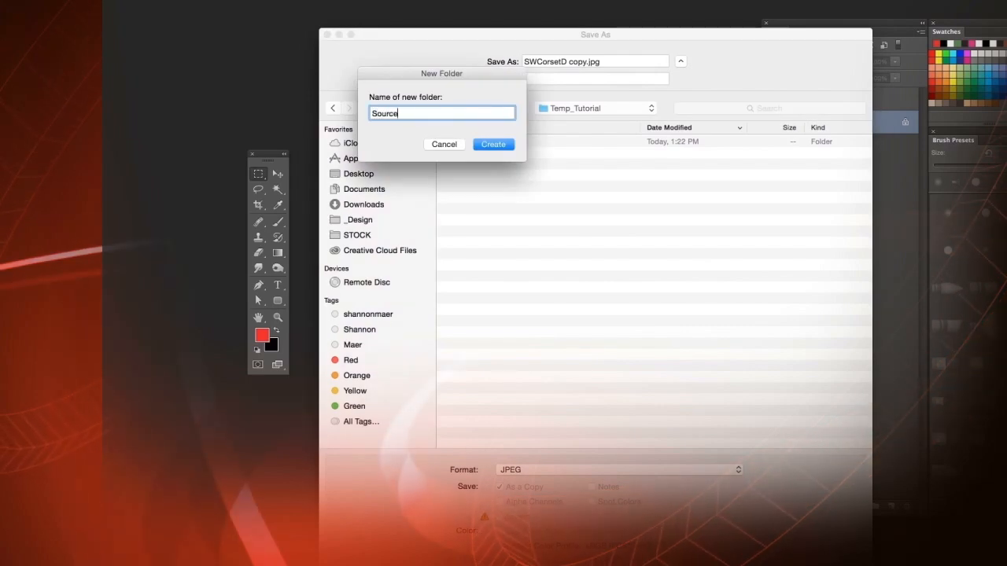
key(Return)
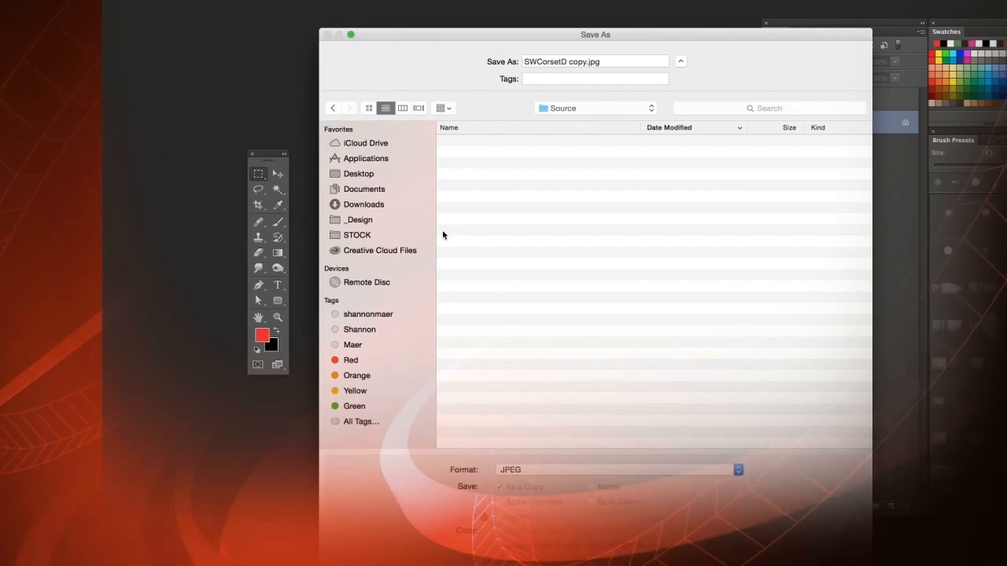
- Name the JPEG copy RED_Clothing.jpg and save it in the Source folder, accepting the JPEG options
click(590, 61)
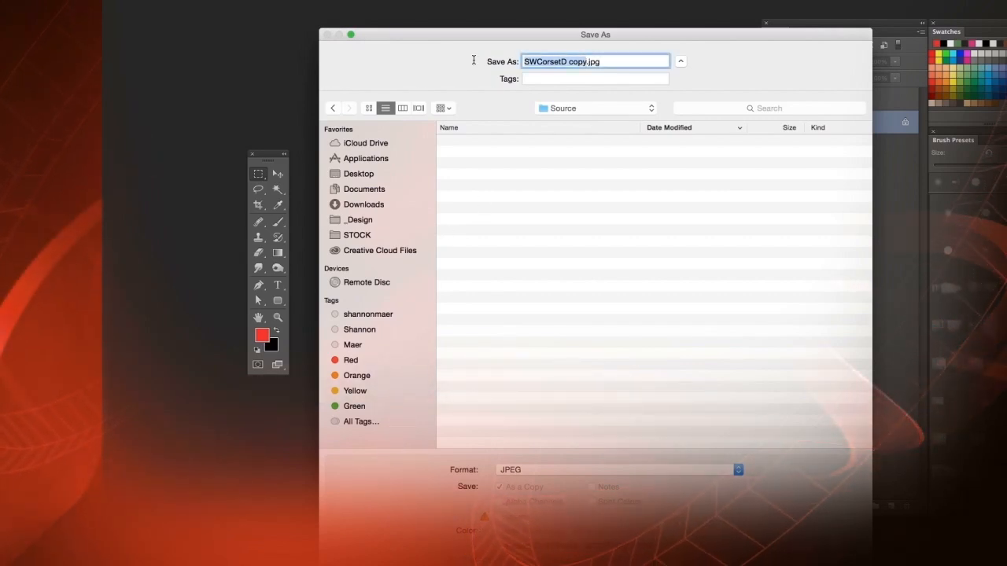
text(RED_Clothing)
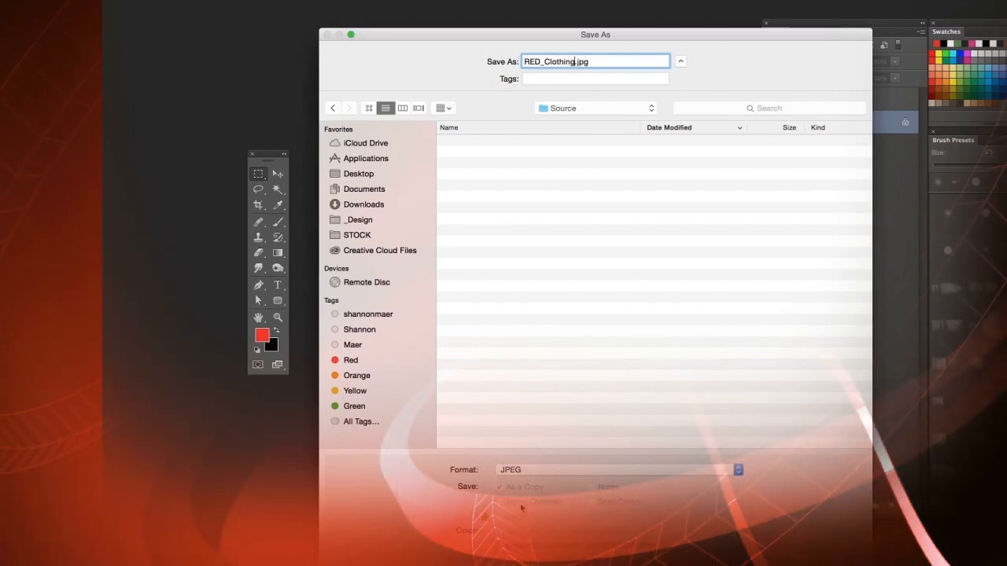
key(Return)
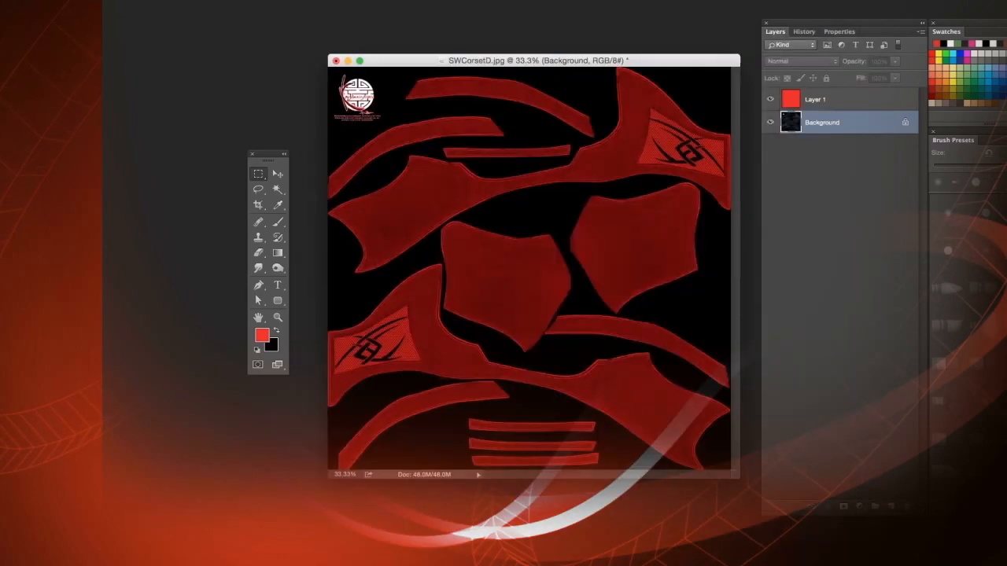
click(668, 254)
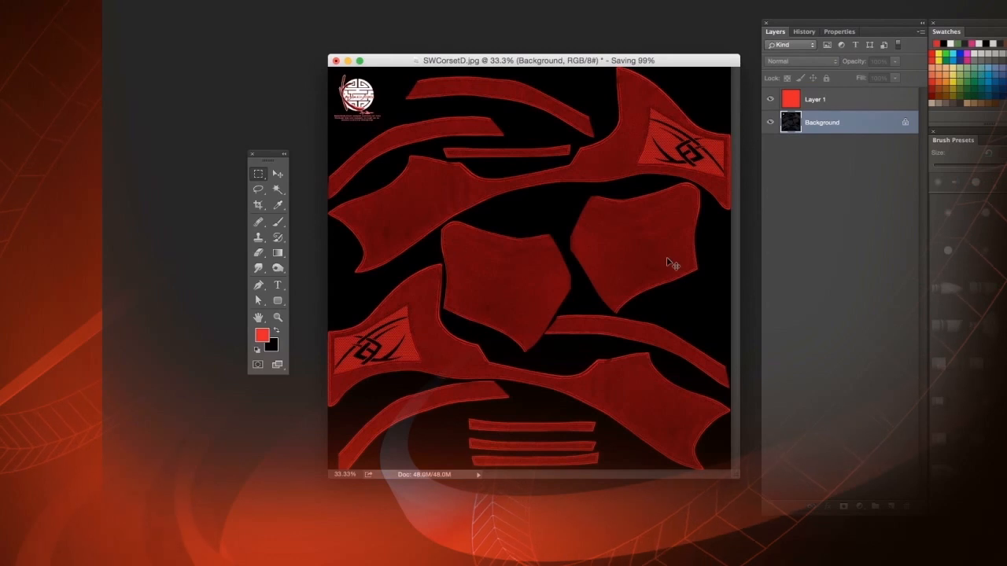
- Switch to DAZ Studio, load RED_Clothing.jpg from Temp_Tutorial's Source folder as the Base Color image of the corset's Base surface, and deselect the corset
key(super+Tab)
key(super+Tab)
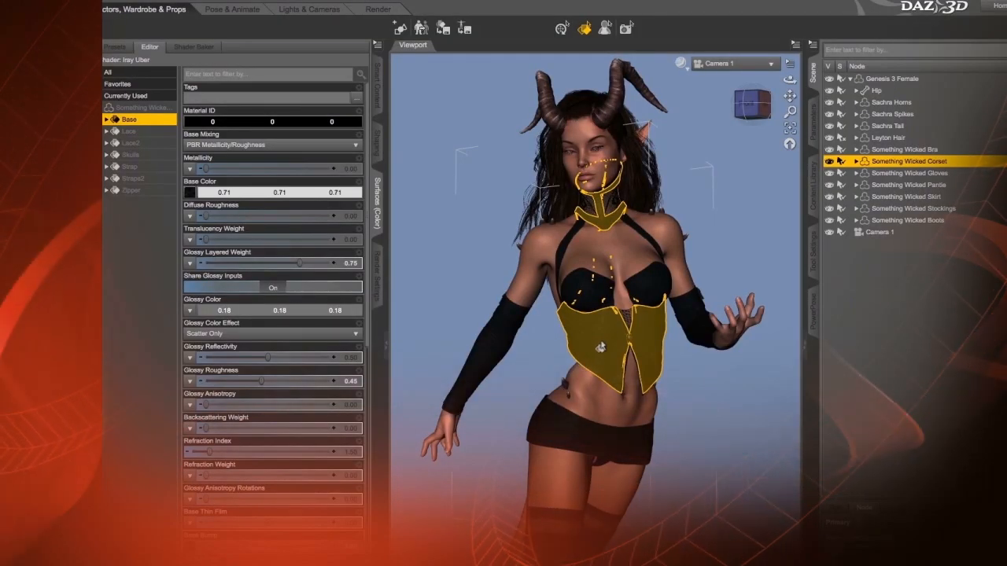
mouse_move(188, 193)
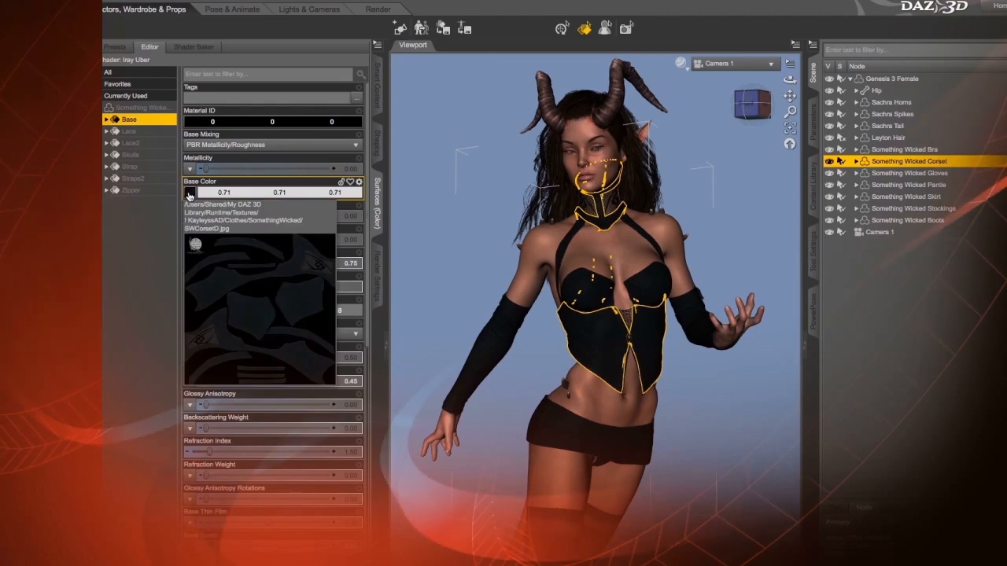
click(188, 194)
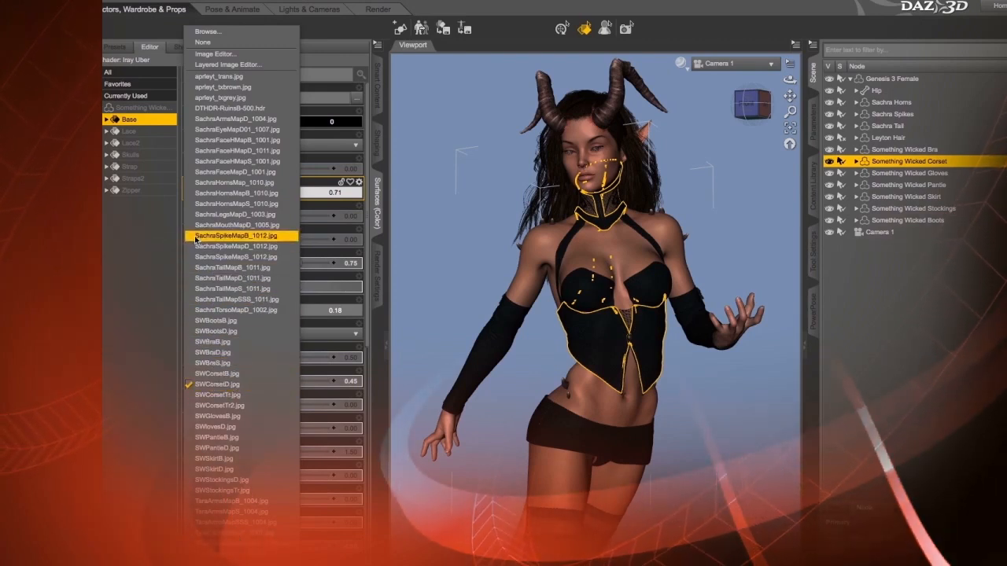
click(203, 32)
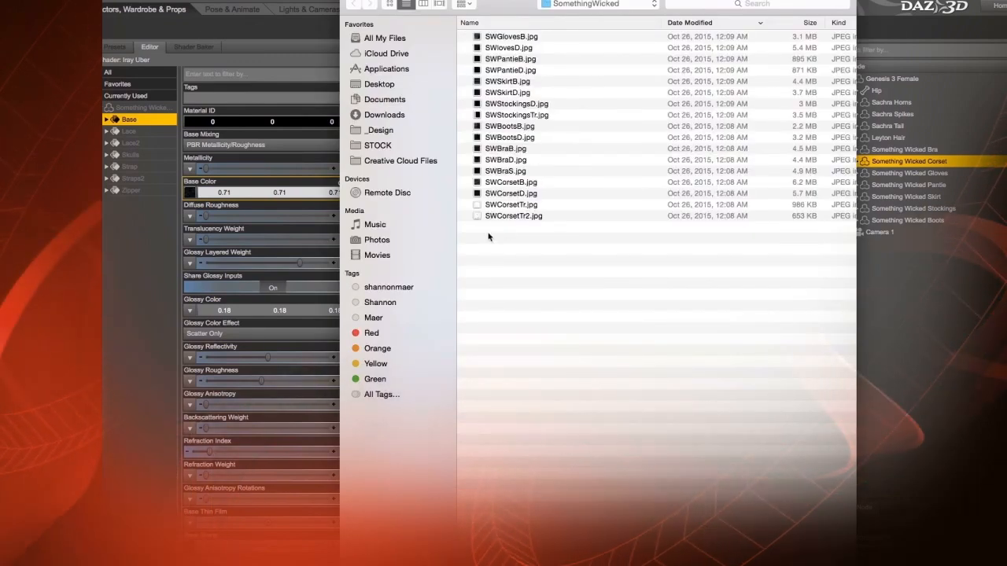
click(381, 131)
click(476, 37)
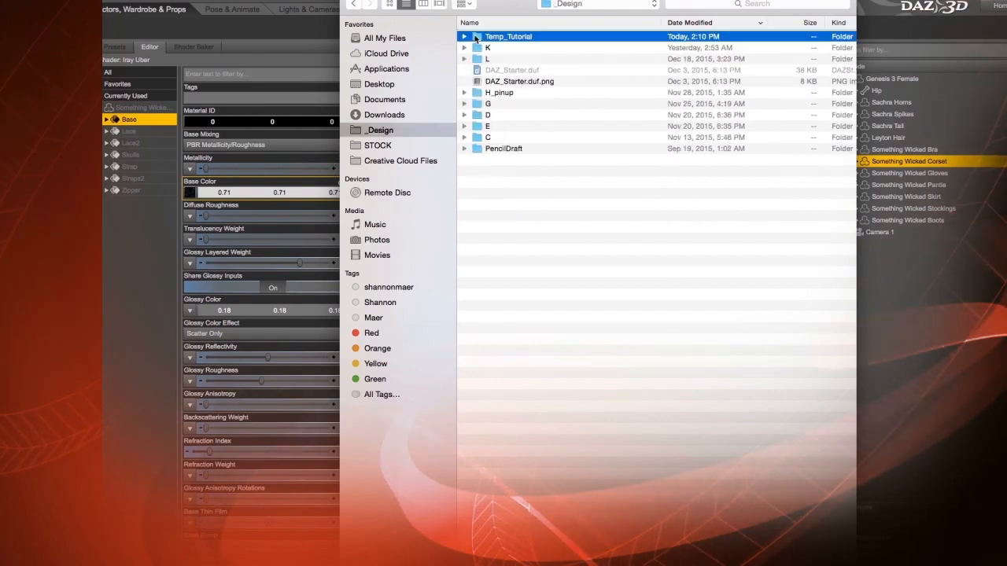
double_click(475, 37)
click(476, 40)
double_click(480, 39)
click(493, 39)
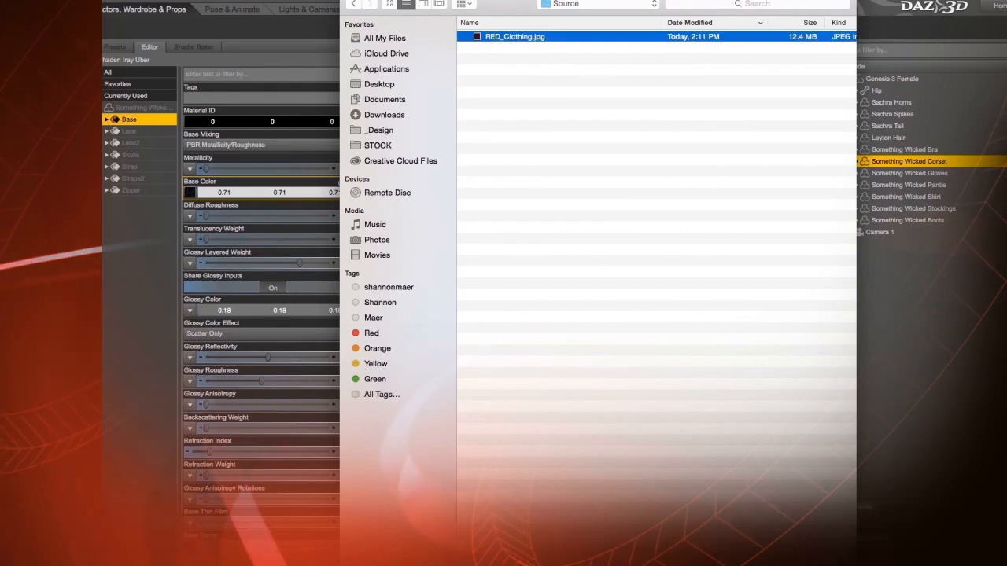
key(Return)
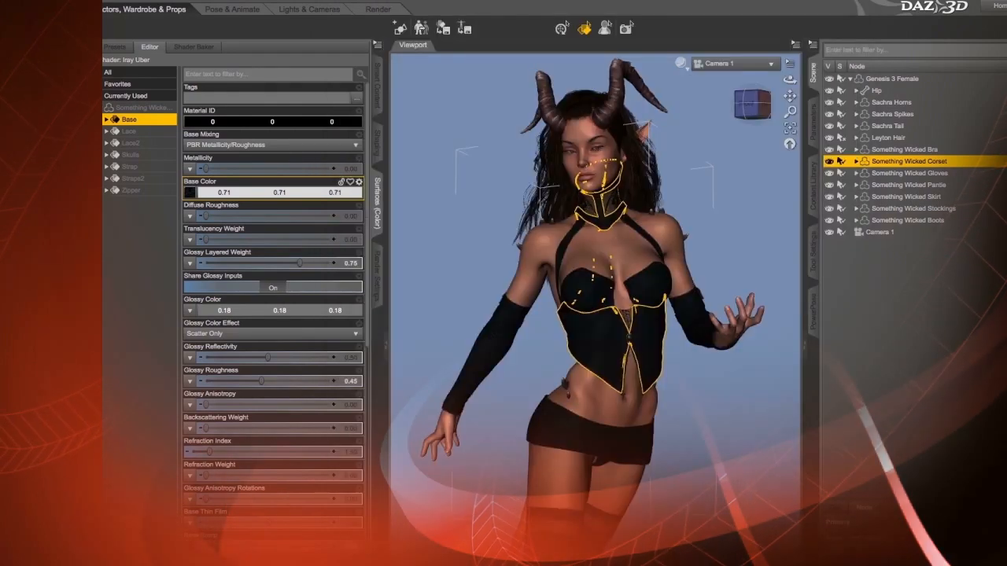
click(751, 244)
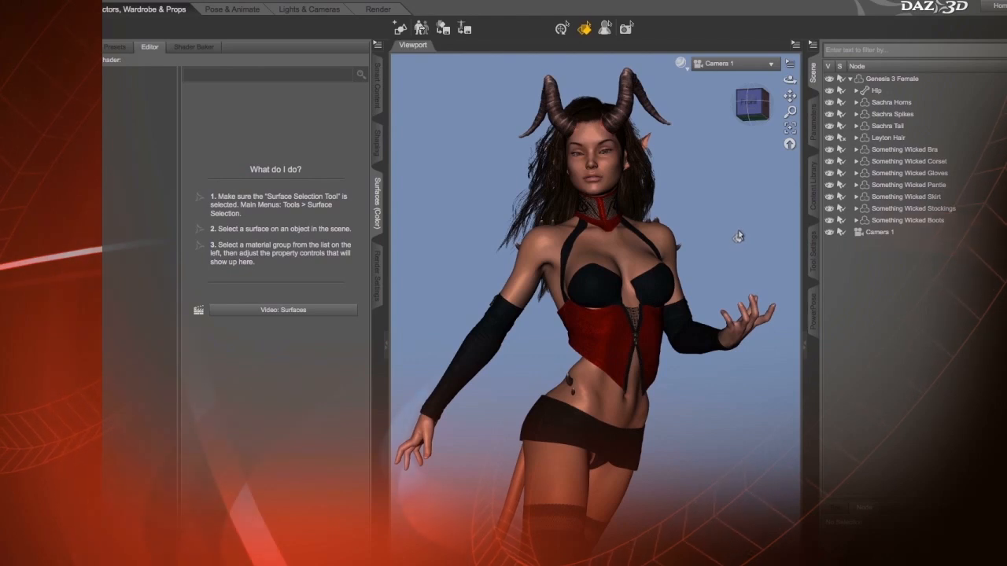
- Switch to Photoshop and brighten the Background layer further with Levels, lowering the white input level to 177
key(super+Tab)
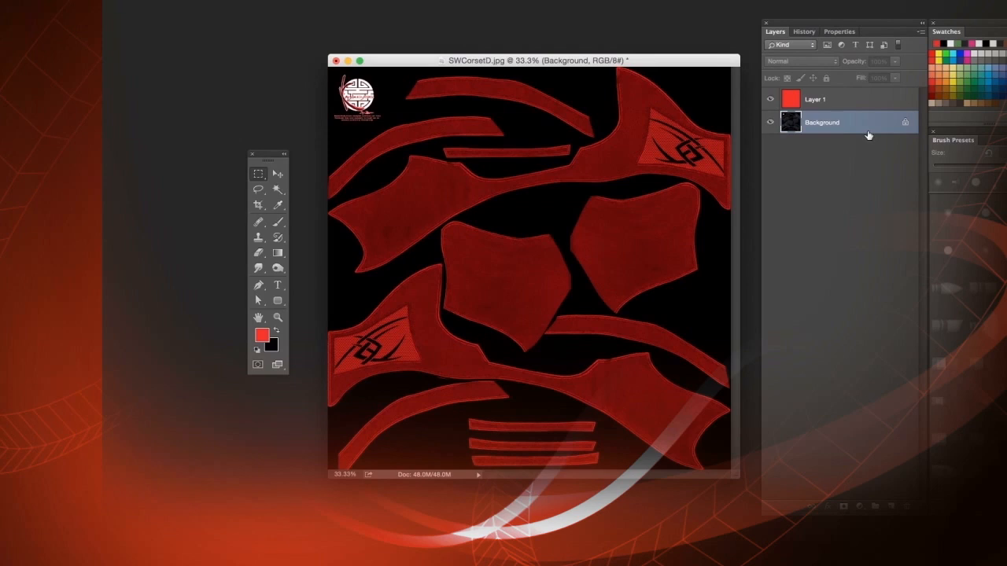
key(super+l)
drag(838, 373, 793, 375)
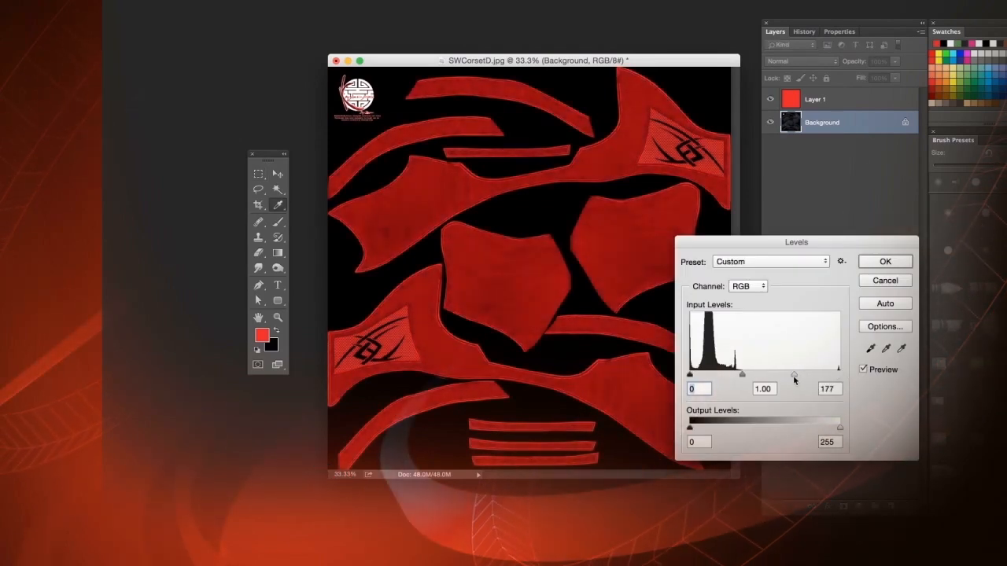
click(886, 261)
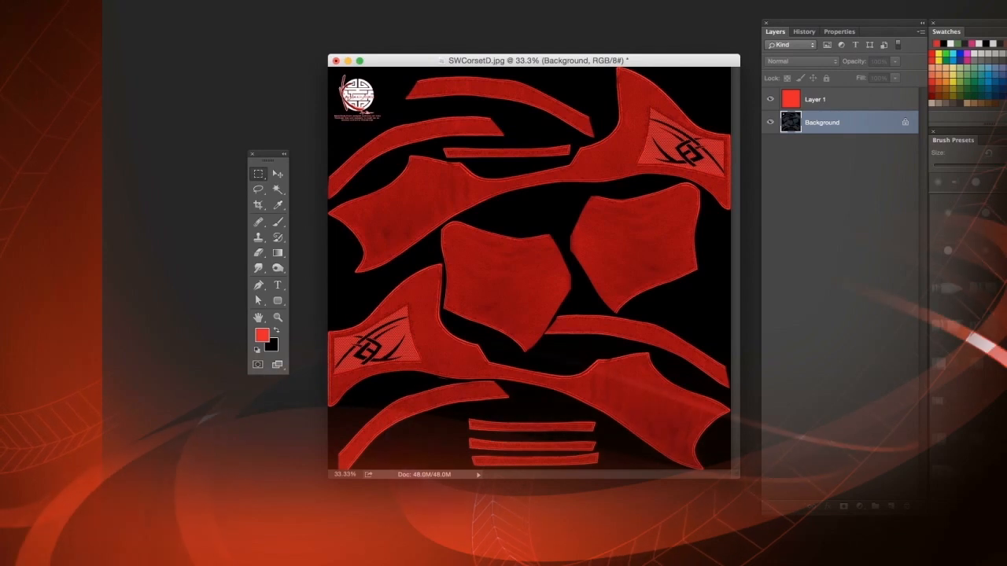
- Save the brightened texture as a JPEG copy named RED_Clothing_2.jpg in Temp_Tutorial's Source folder, with quality 12 (Maximum)
key(super+shift+s)
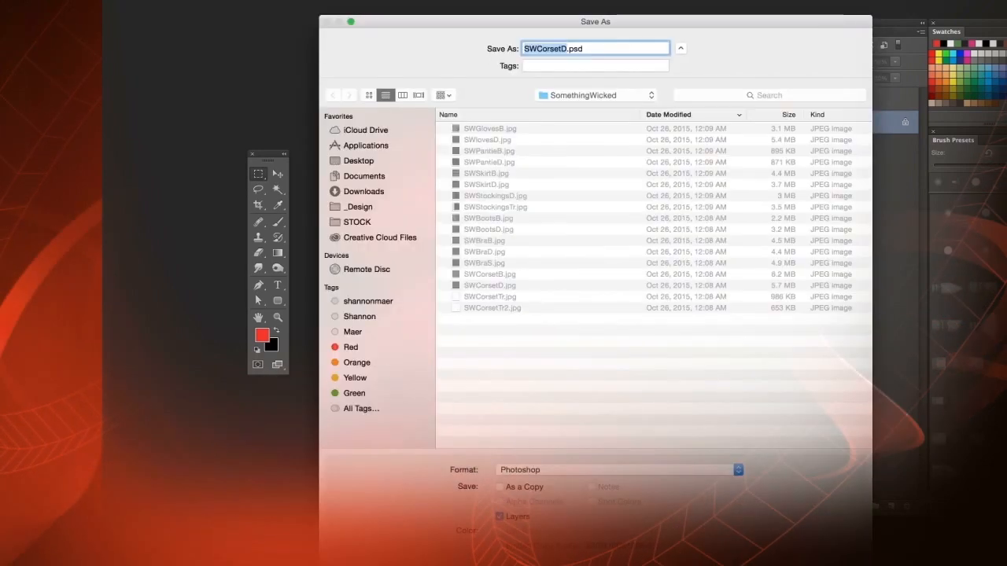
click(358, 206)
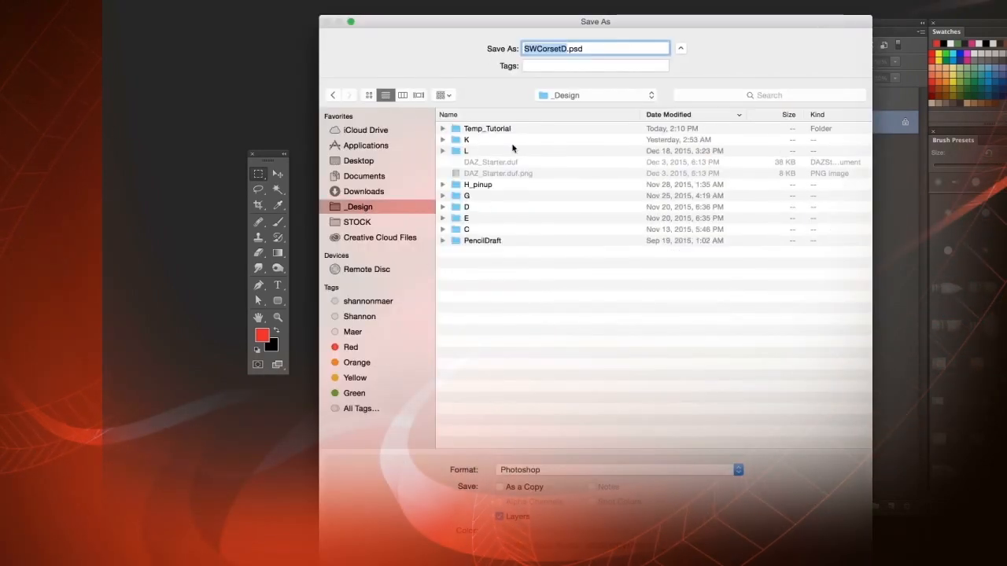
click(471, 129)
double_click(471, 130)
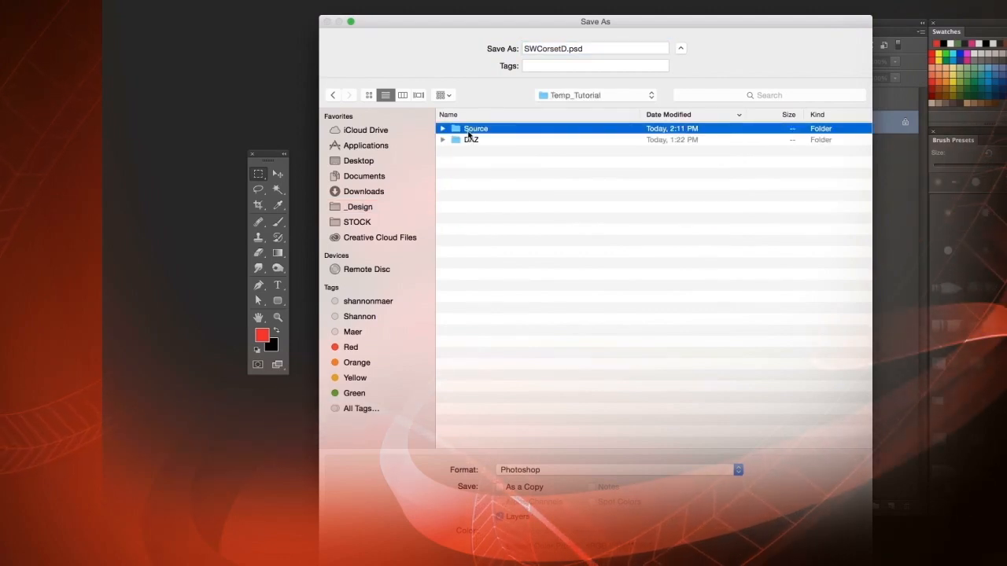
double_click(468, 130)
click(737, 469)
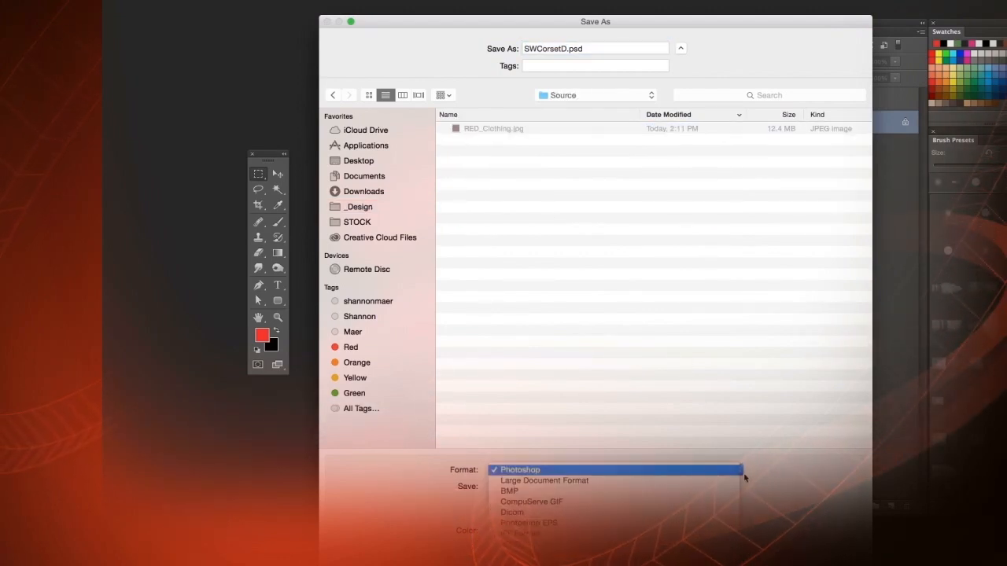
click(519, 543)
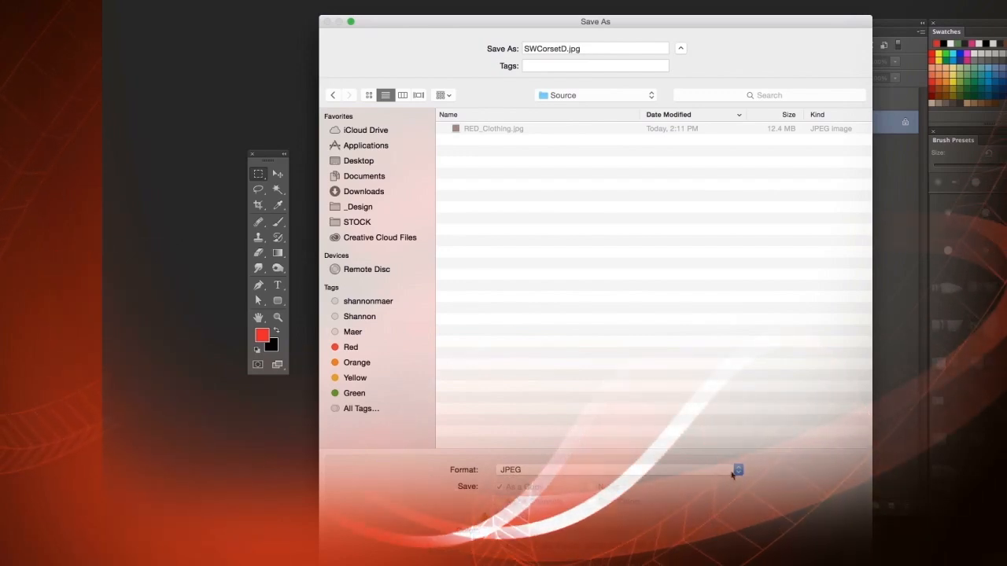
click(488, 130)
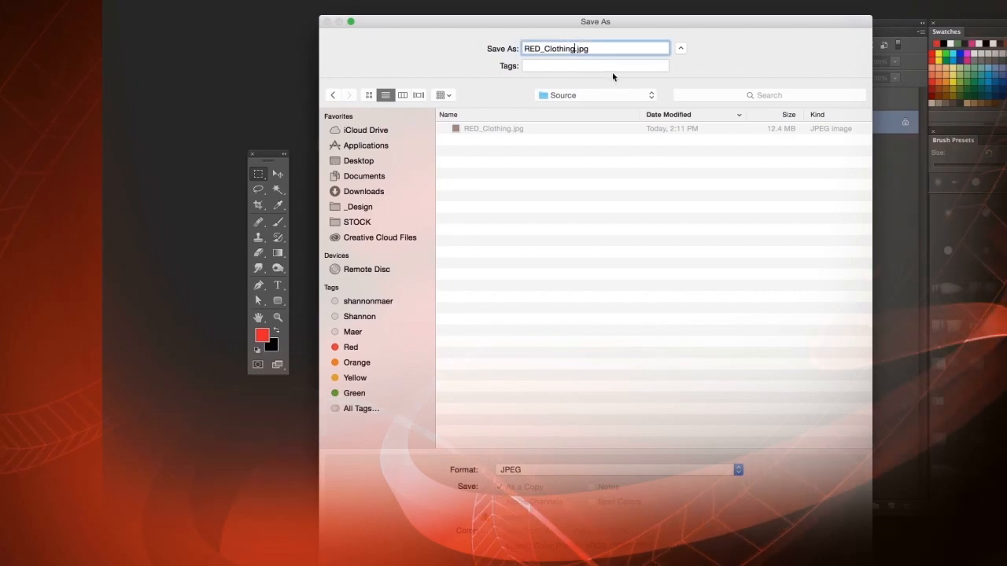
text(2)
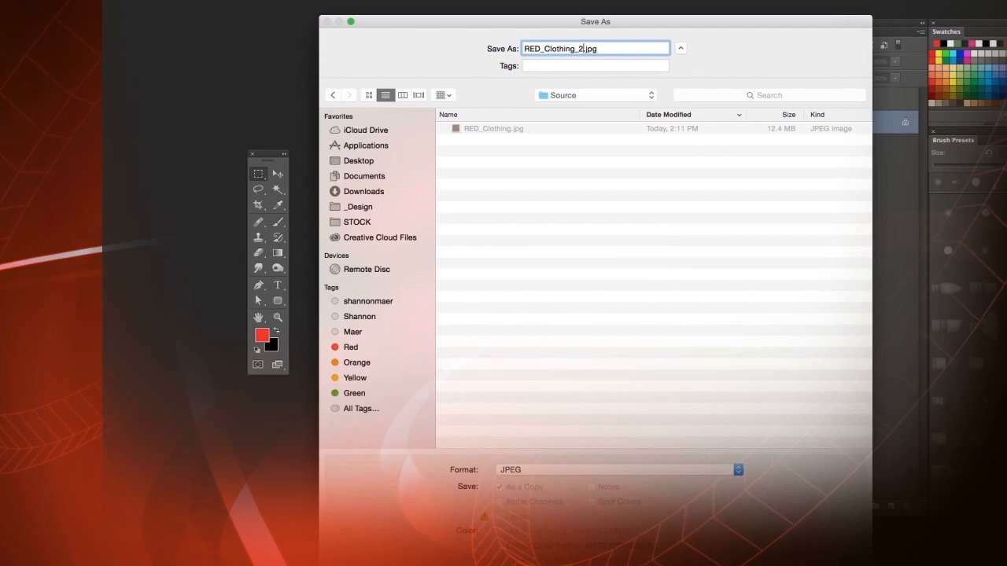
key(Return)
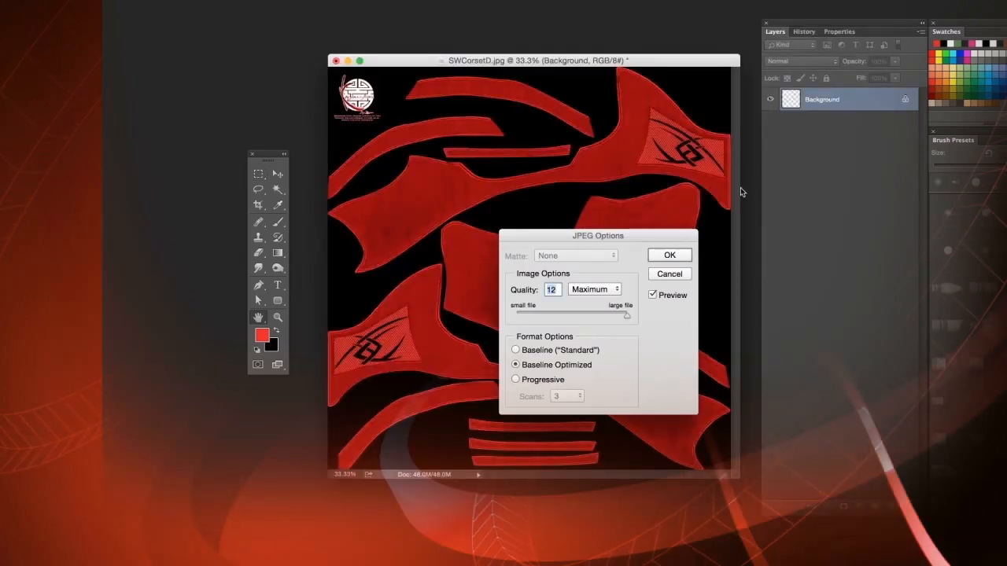
click(670, 255)
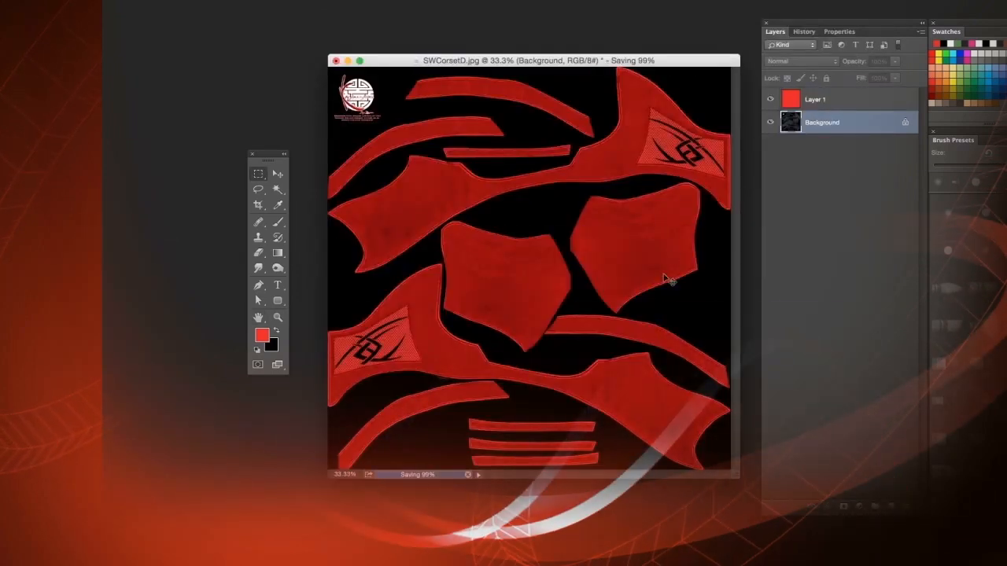
- Switch to DAZ Studio, load RED_Clothing_2.jpg as the Base Color image of the corset's Base surface, and deselect the corset
key(super+Tab)
click(479, 371)
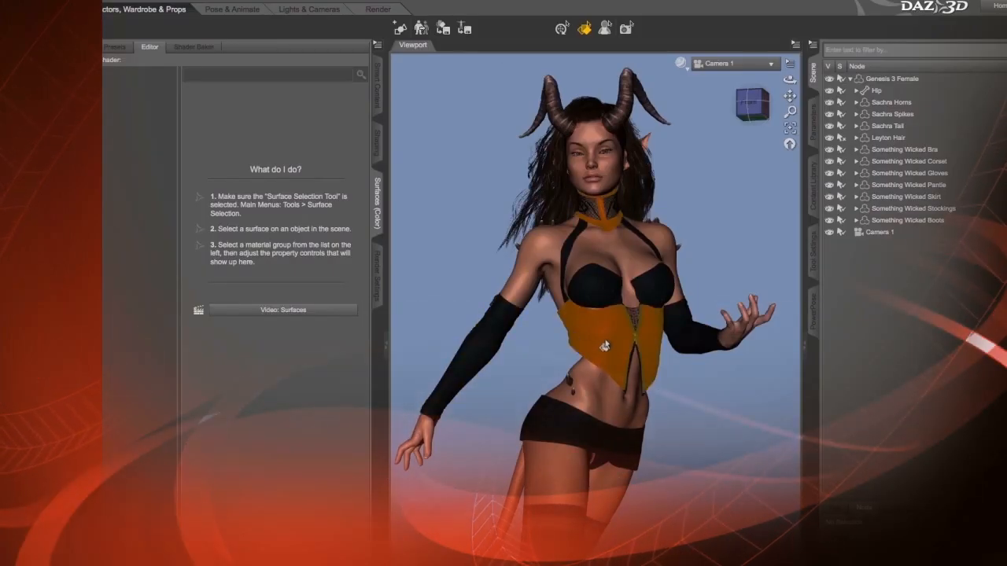
click(610, 338)
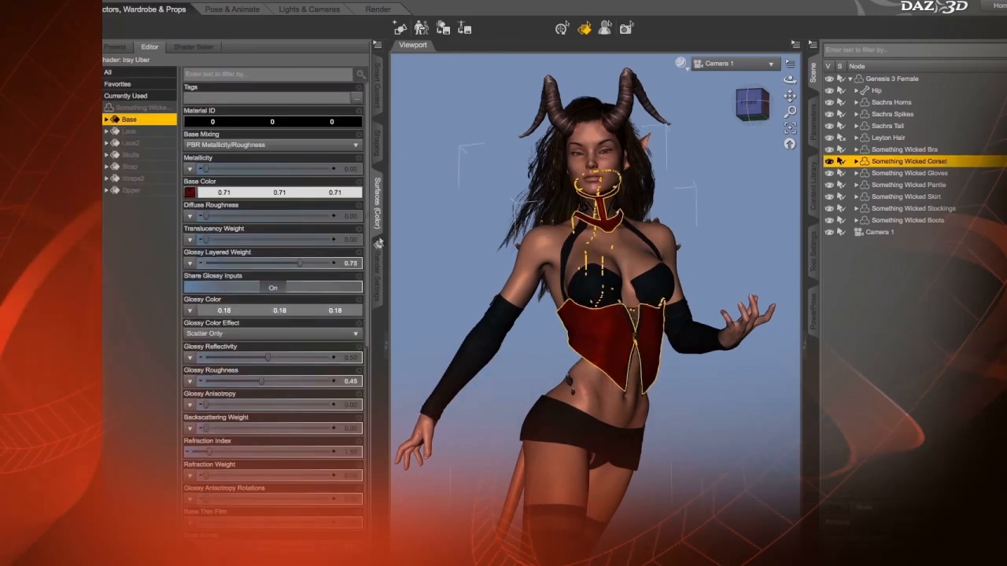
click(189, 192)
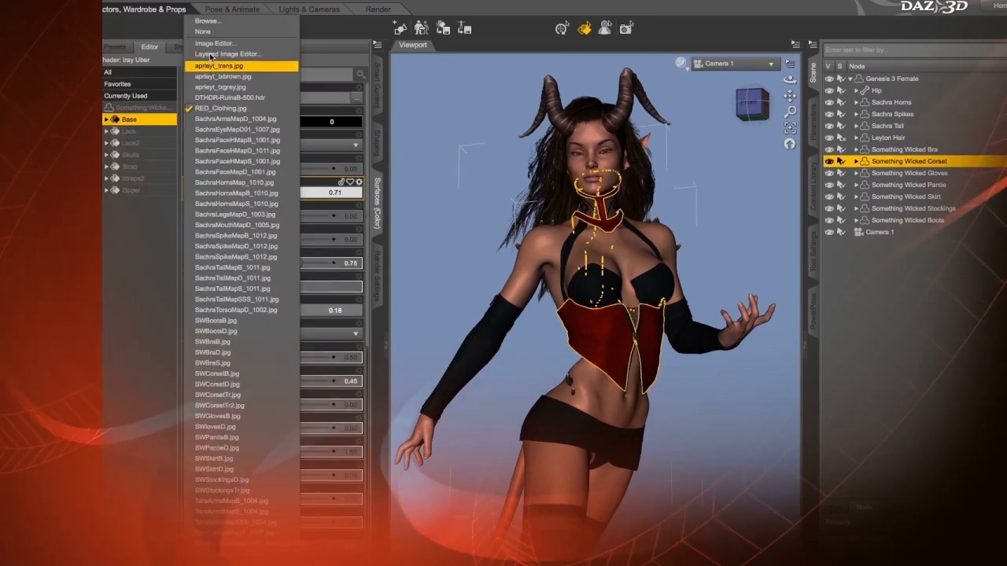
click(208, 23)
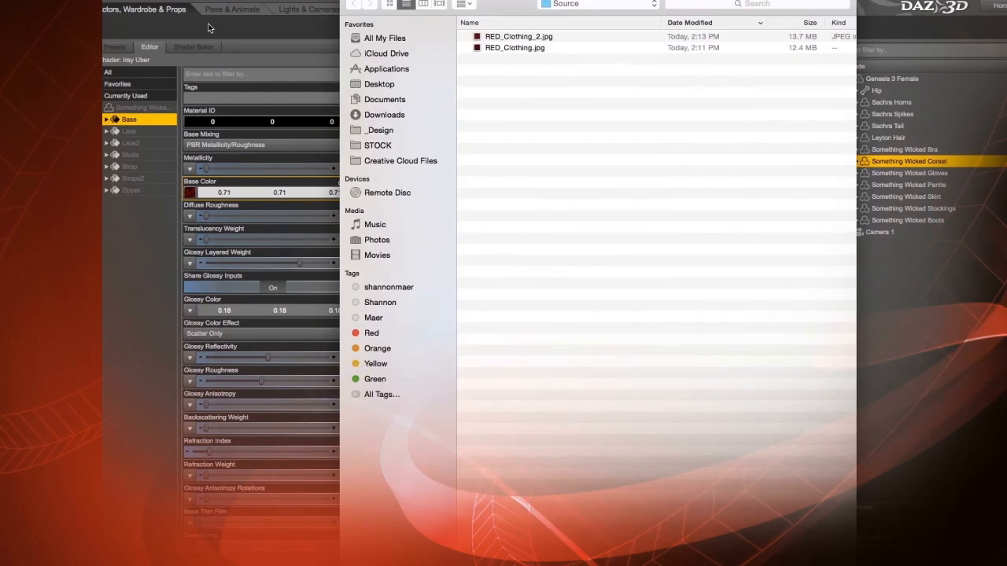
click(519, 37)
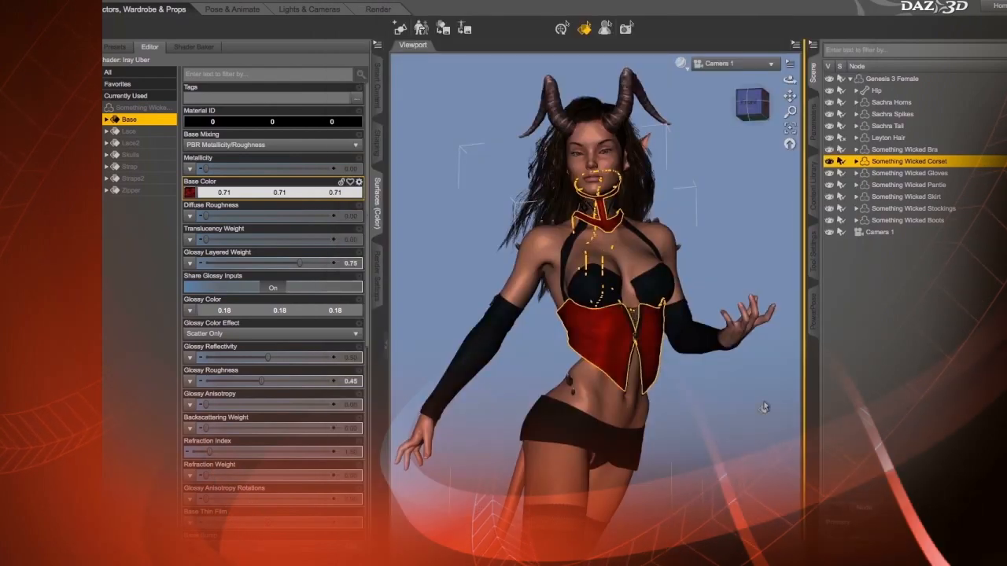
click(739, 406)
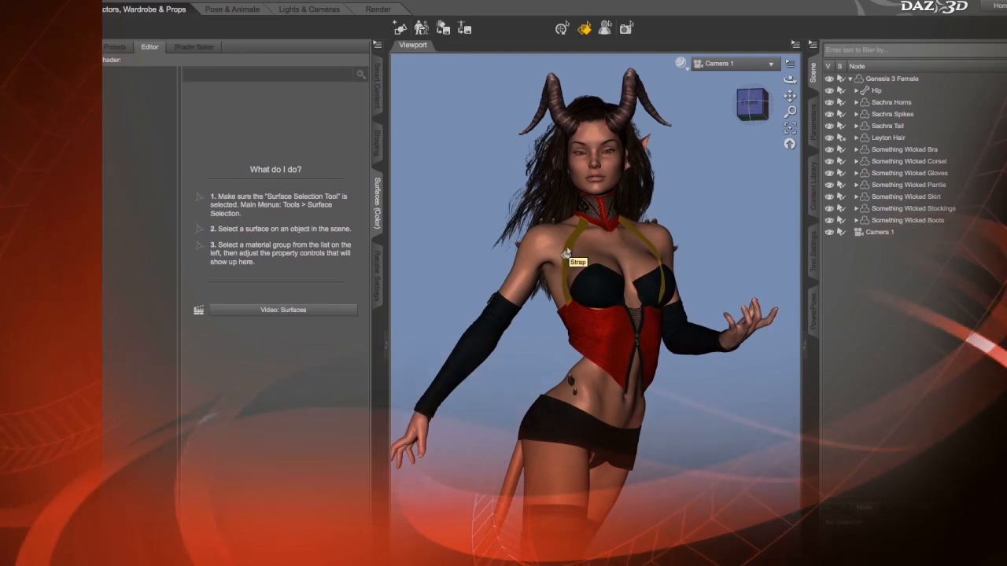
- Load RED_Clothing_2.jpg from Temp_Tutorial's Source folder in _Design as the Base Color image of the corset's Strap surface, leaving the corset deselected
click(598, 349)
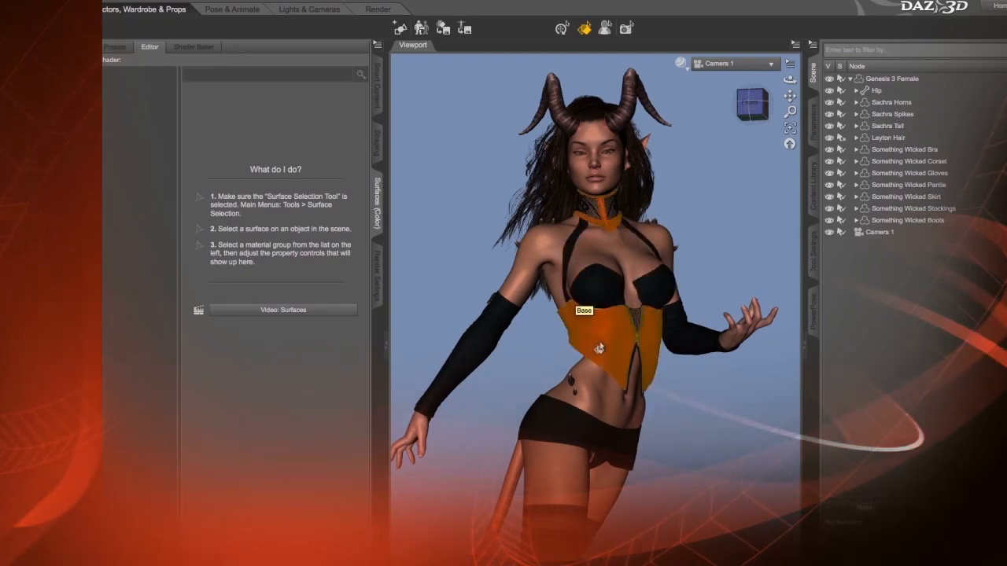
click(568, 252)
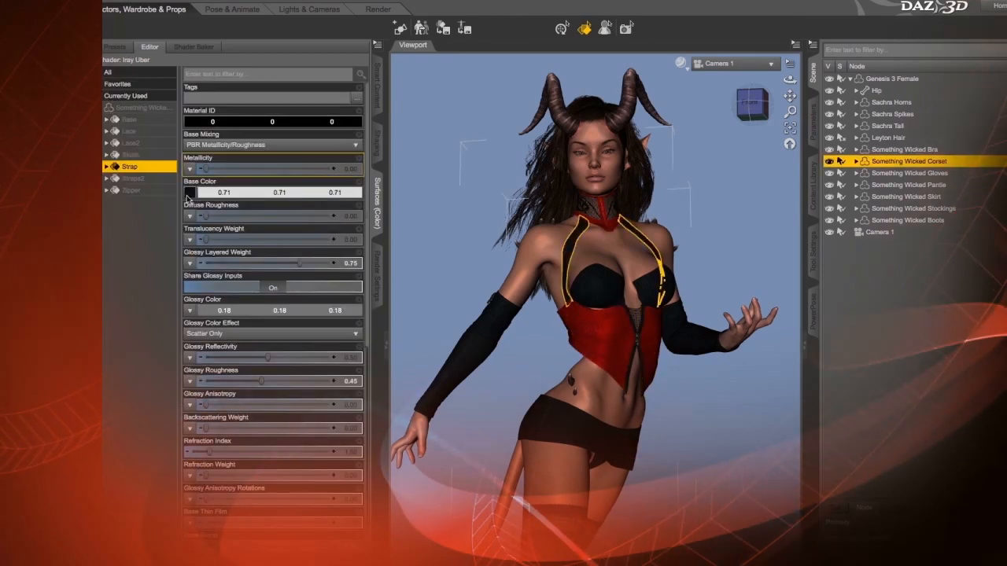
mouse_move(189, 197)
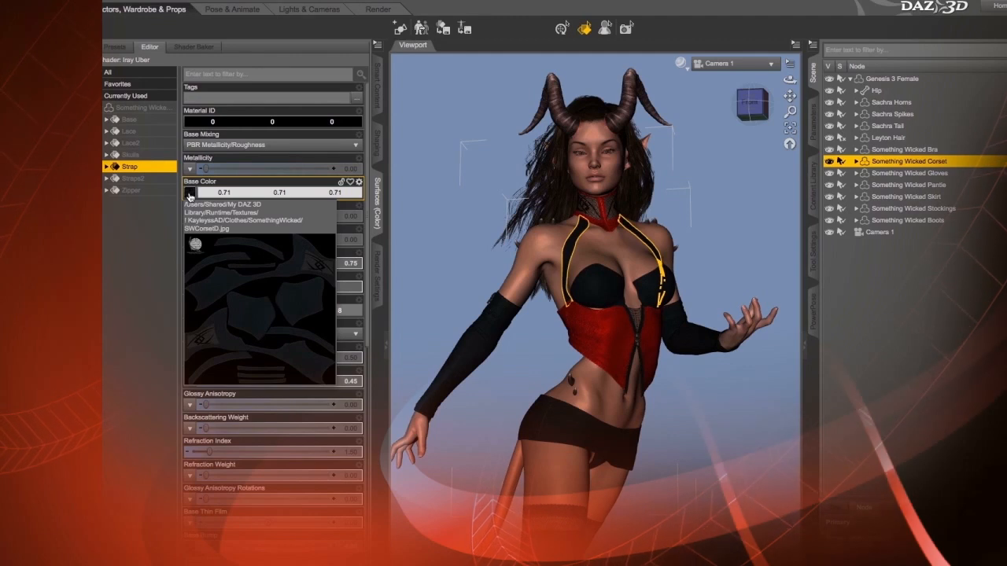
click(189, 196)
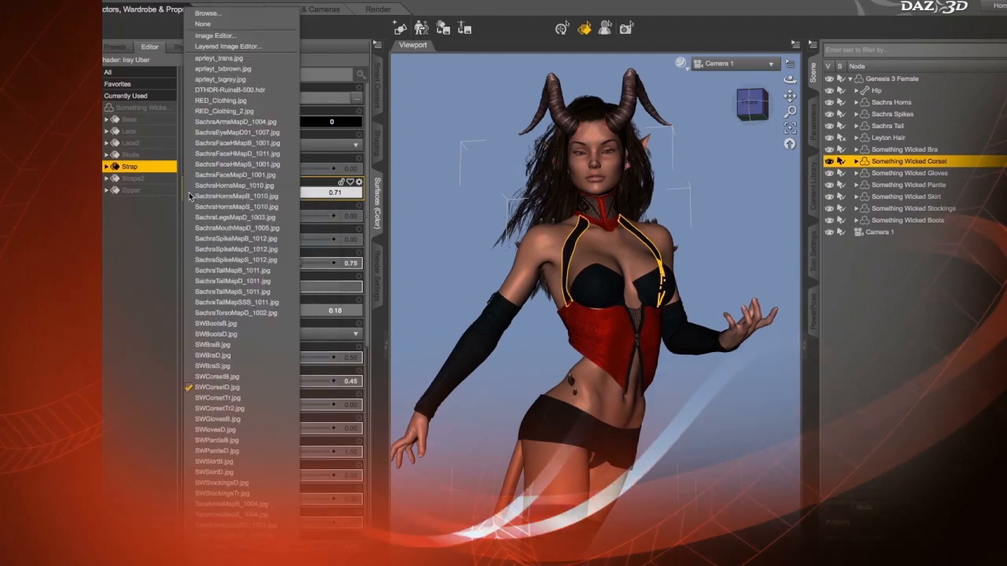
click(212, 12)
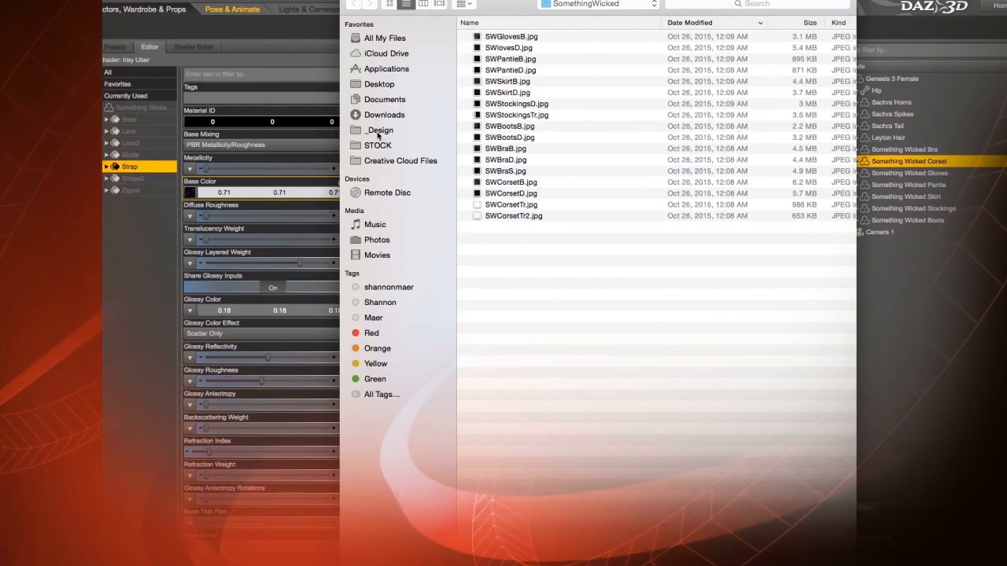
click(378, 132)
double_click(489, 36)
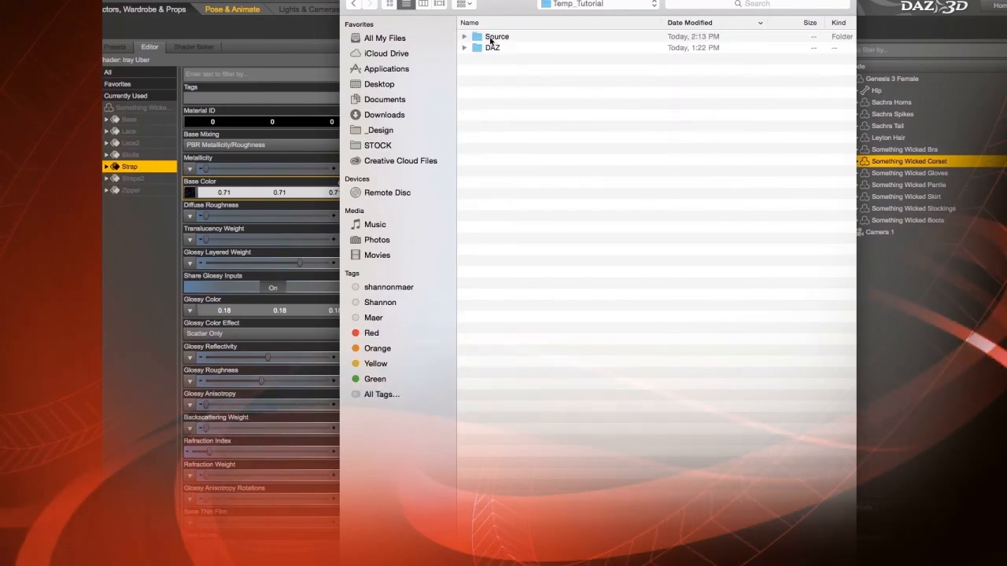
double_click(489, 37)
click(497, 37)
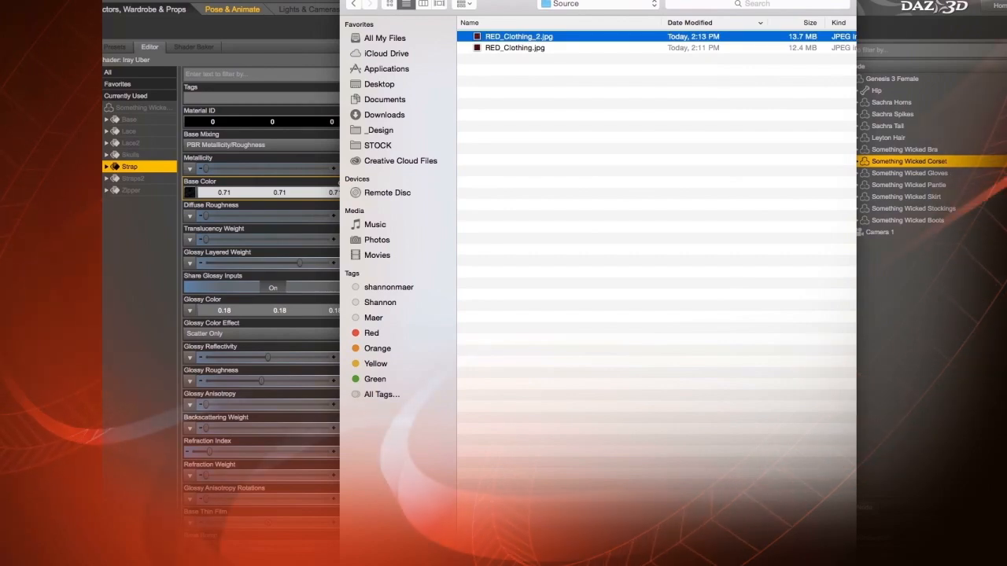
key(Return)
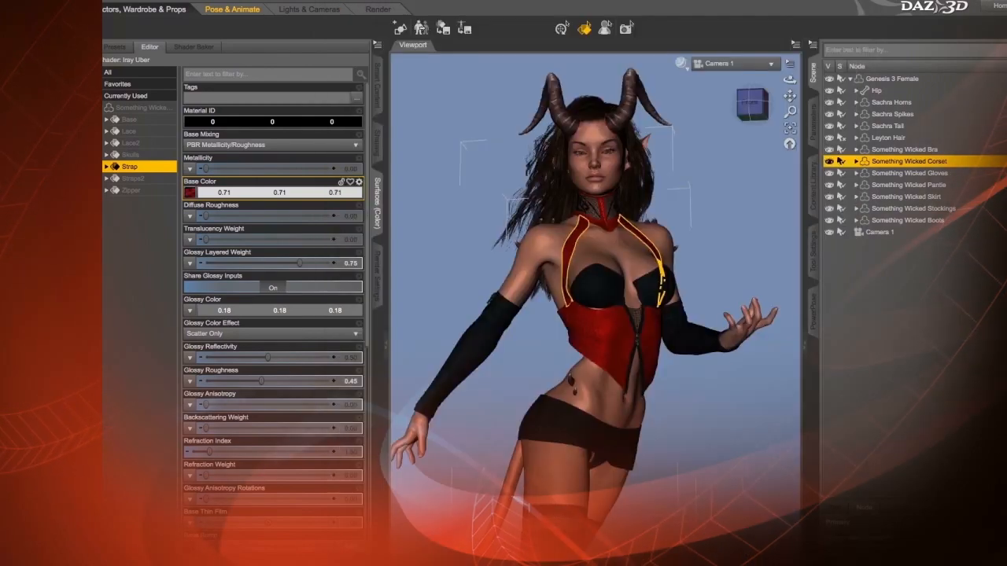
click(732, 208)
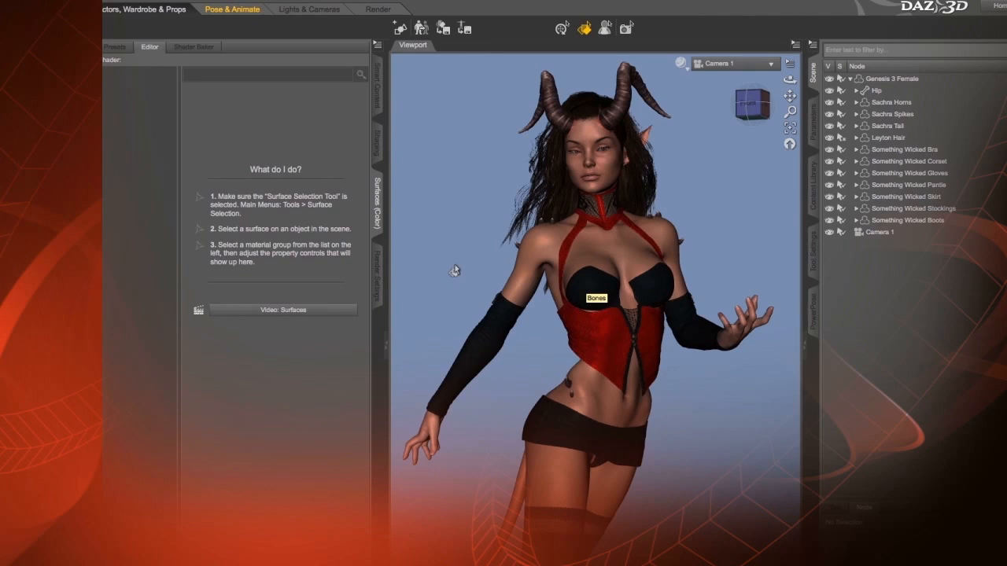
drag(746, 107, 736, 108)
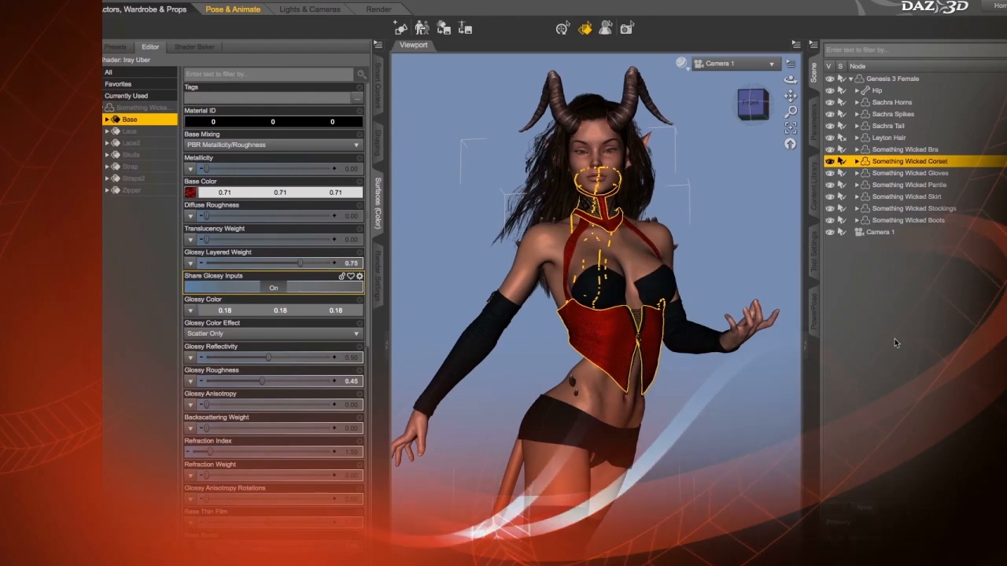
click(735, 231)
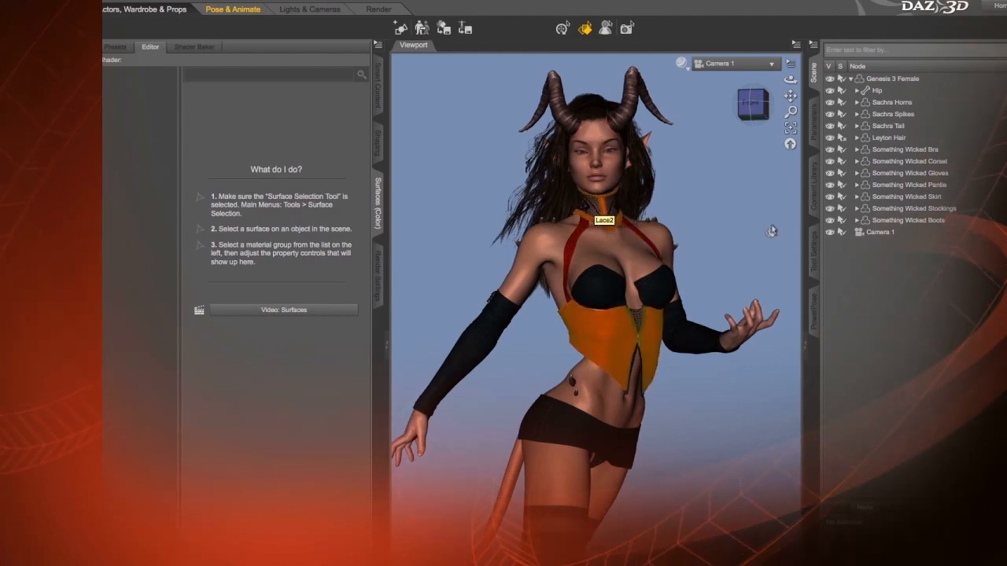
- Switch to Photoshop, copy the black-and-white lace image into SWCorsetD.jpg, and place its layer above the red Layer 1
key(super+Tab)
key(super+Tab)
key(super+Tab)
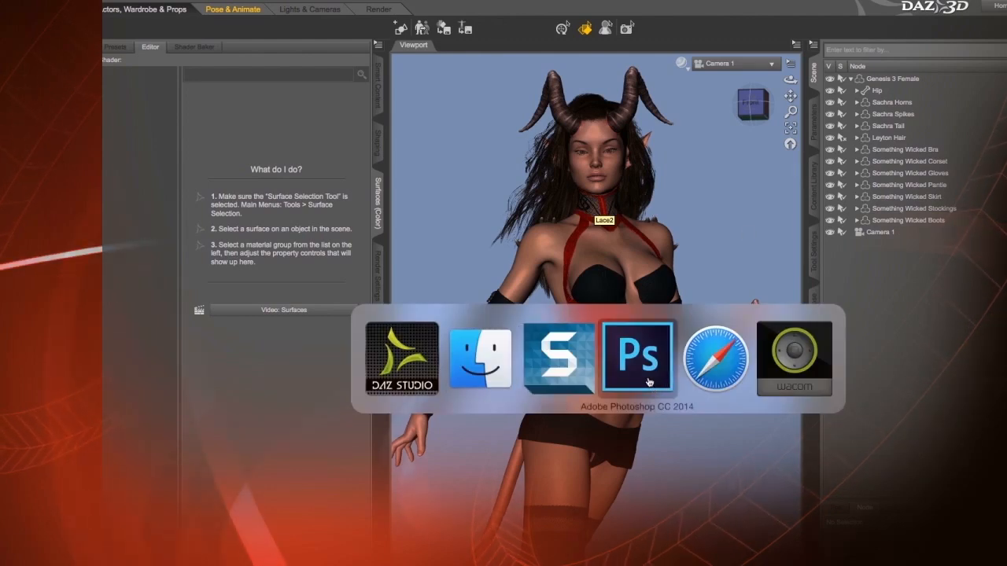
click(649, 382)
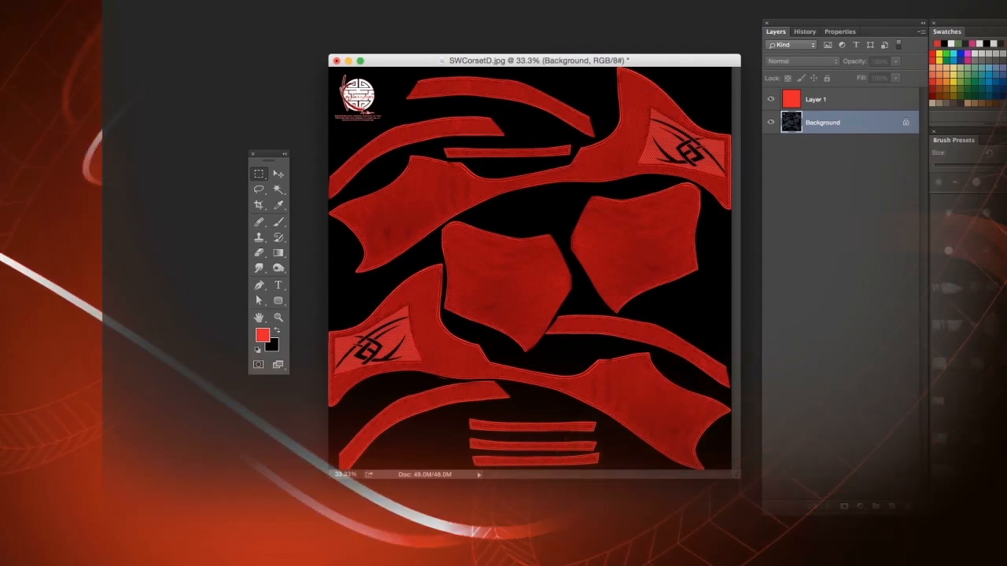
key(ctrl+e)
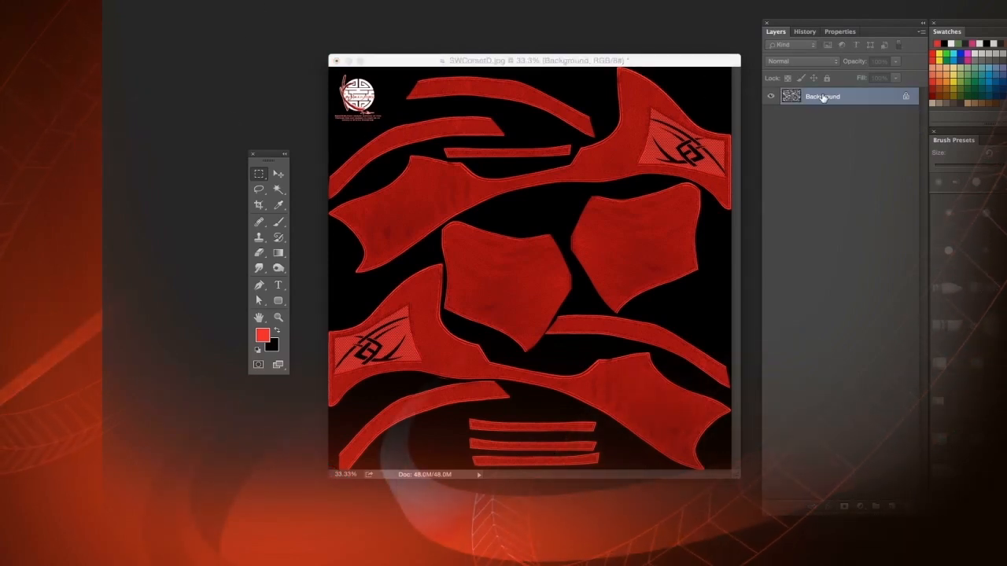
drag(849, 269, 637, 277)
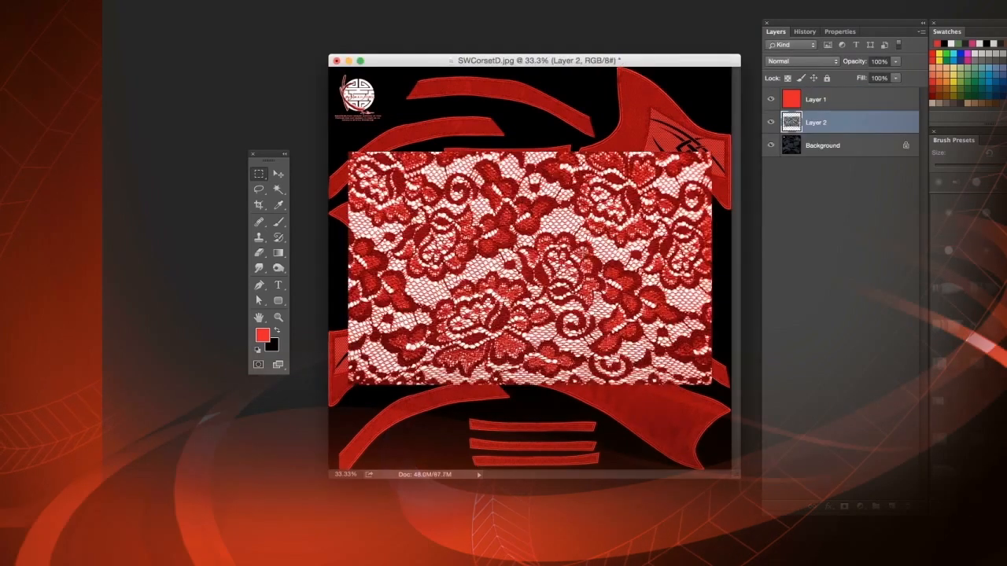
drag(846, 130, 845, 91)
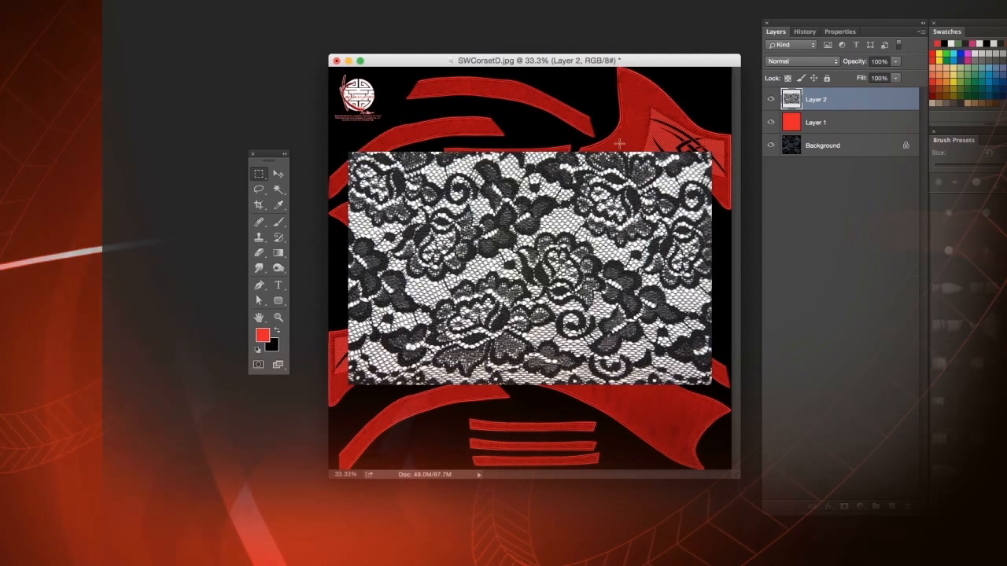
- Hide the lace layer and select the black area around the corset pieces on the Background layer with the Magic Wand
click(772, 98)
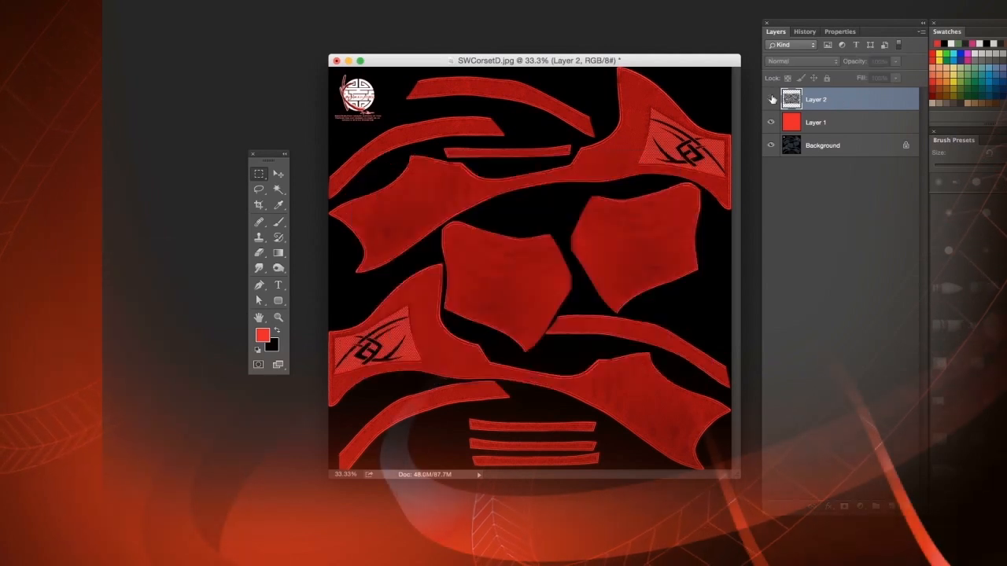
click(822, 147)
key(w)
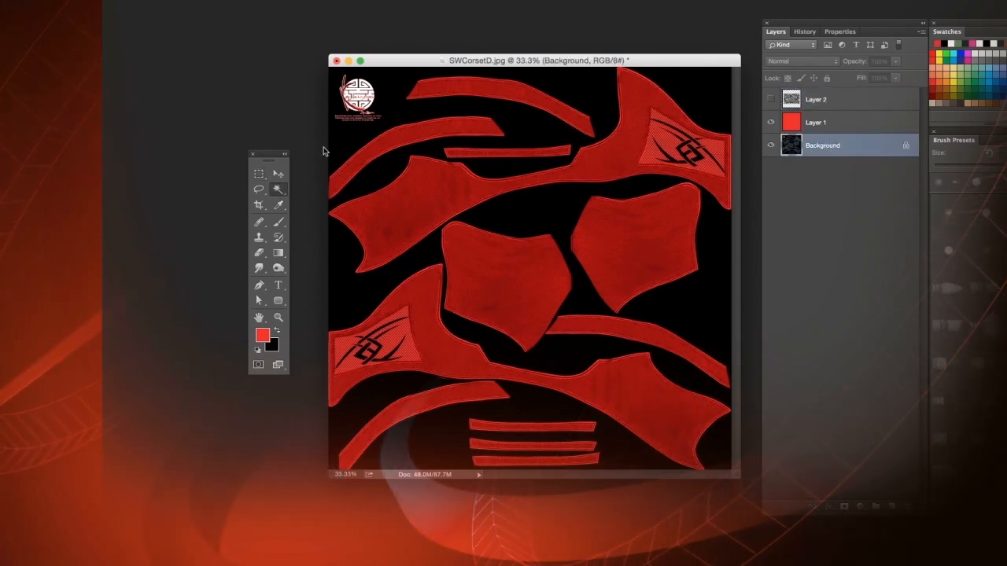
click(590, 100)
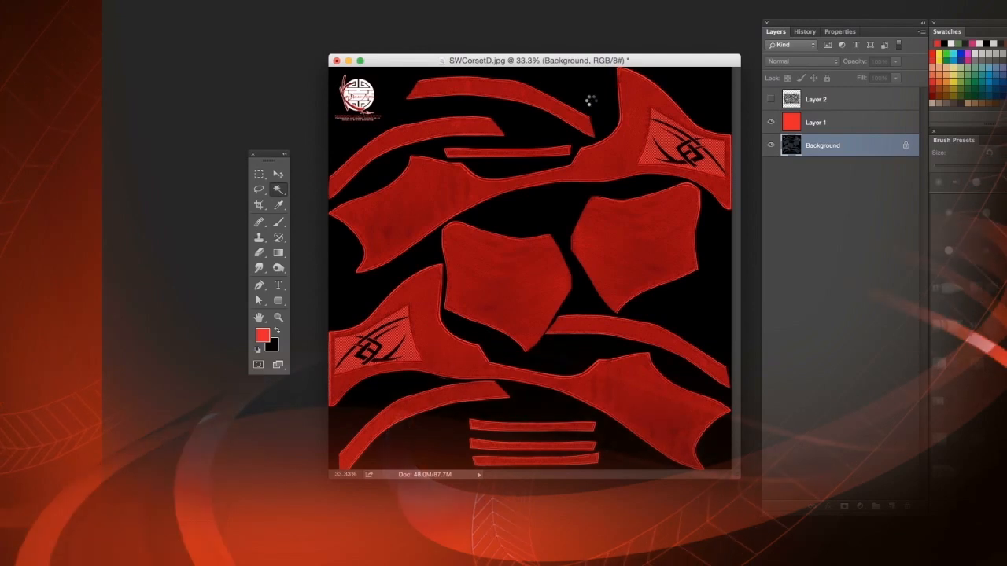
- Create a layer group above the lace layer and add a mask to it from the selection
click(857, 100)
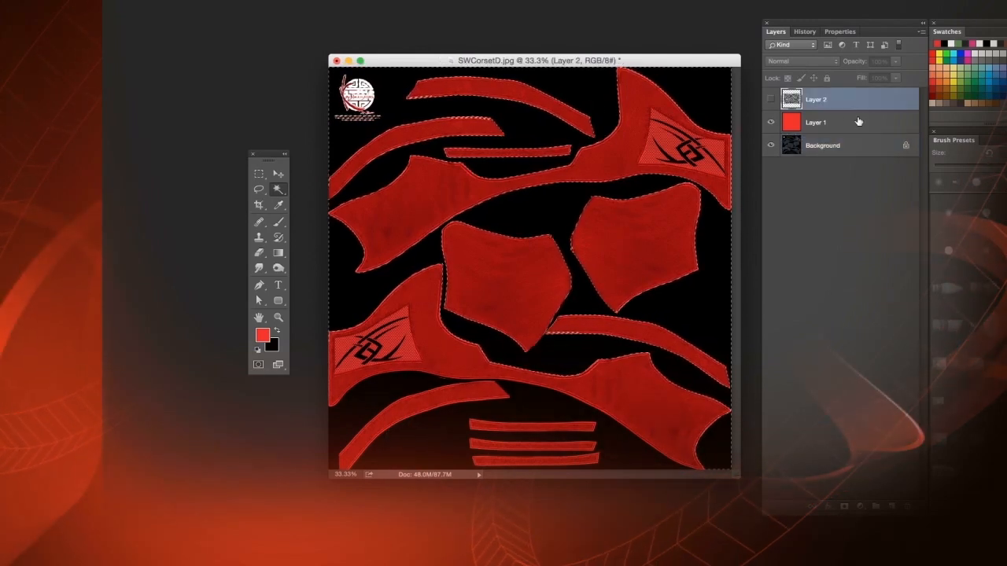
click(876, 508)
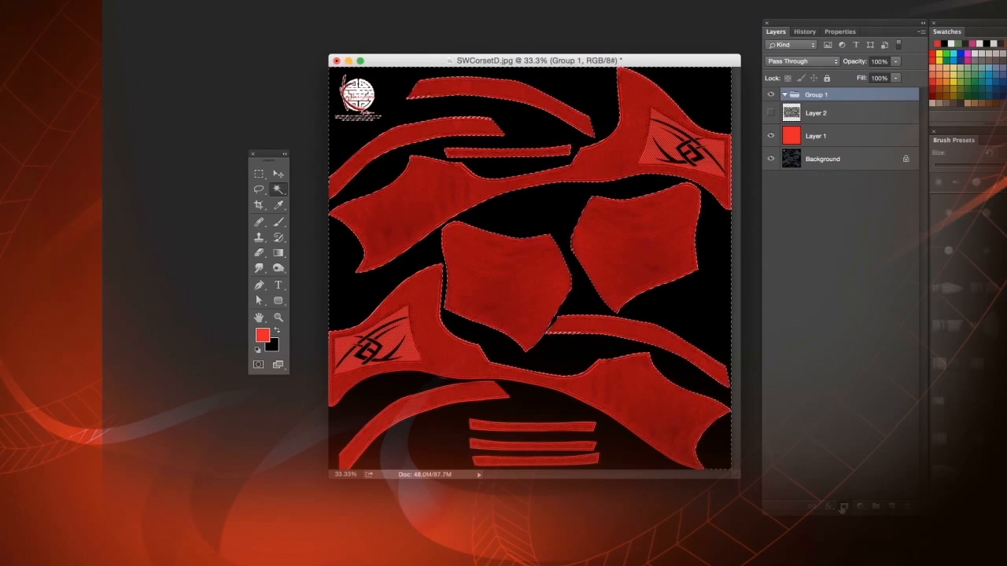
click(844, 507)
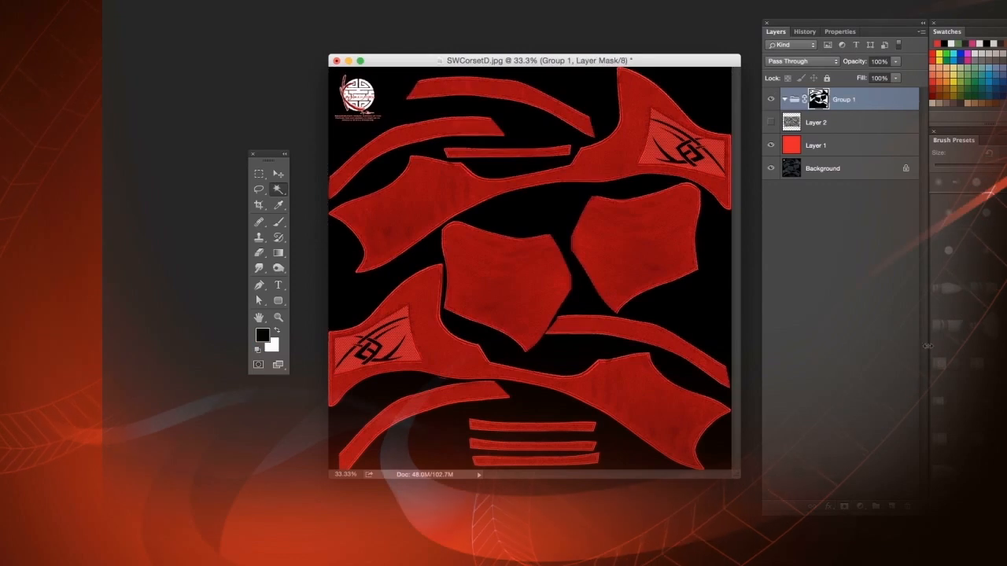
- Show the lace layer, move it into the masked group, and invert the group's mask so the lace covers only the corset pieces
click(772, 122)
click(845, 122)
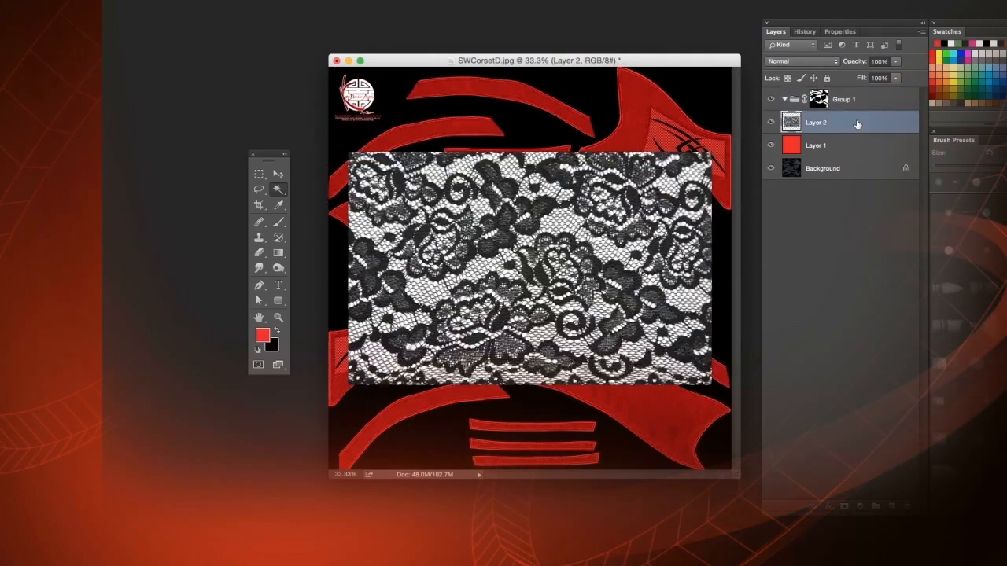
drag(854, 99, 856, 102)
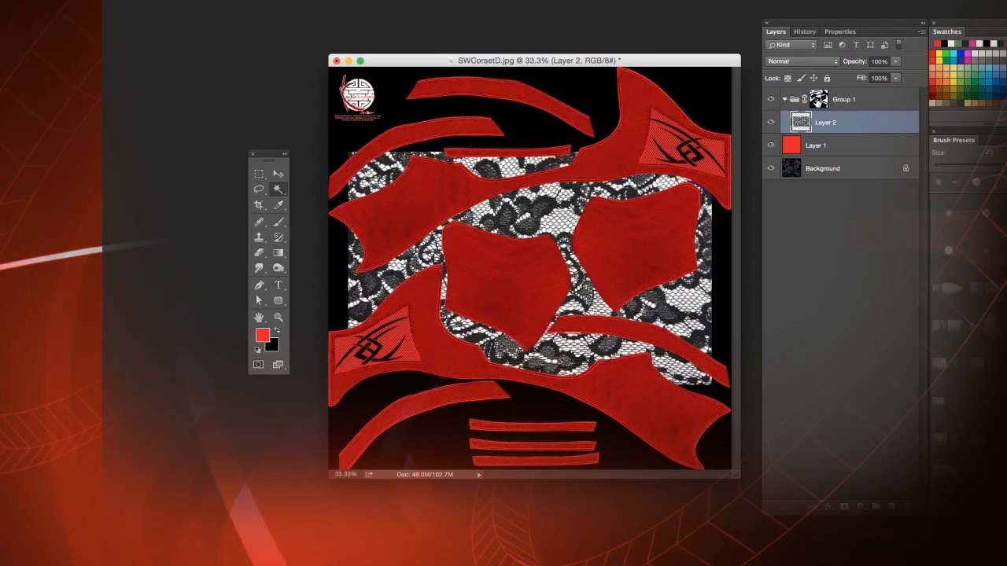
click(818, 100)
key(super+i)
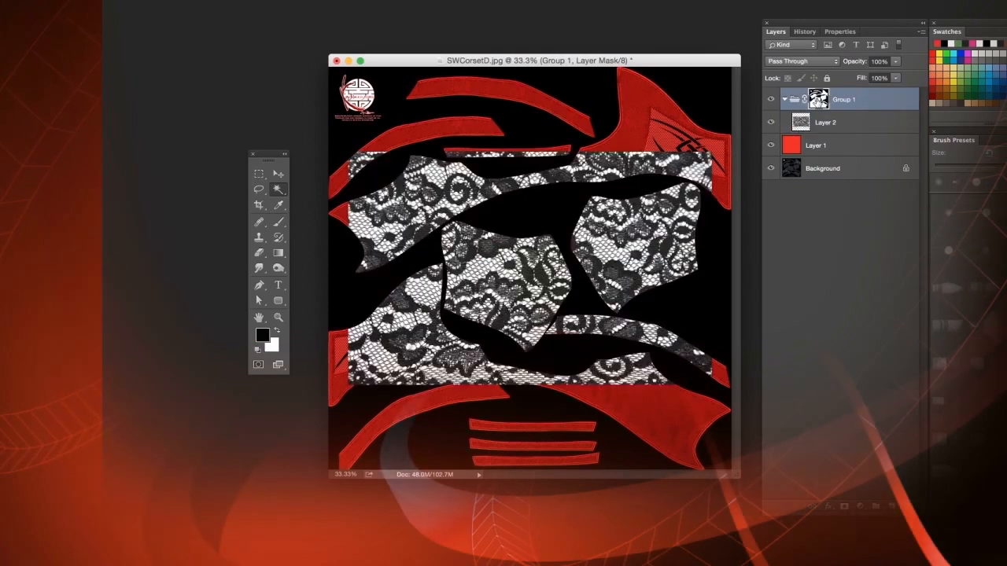
- Make the lace Layer 2 inside Group 1 active and switch to the Rectangular Marquee tool
click(858, 129)
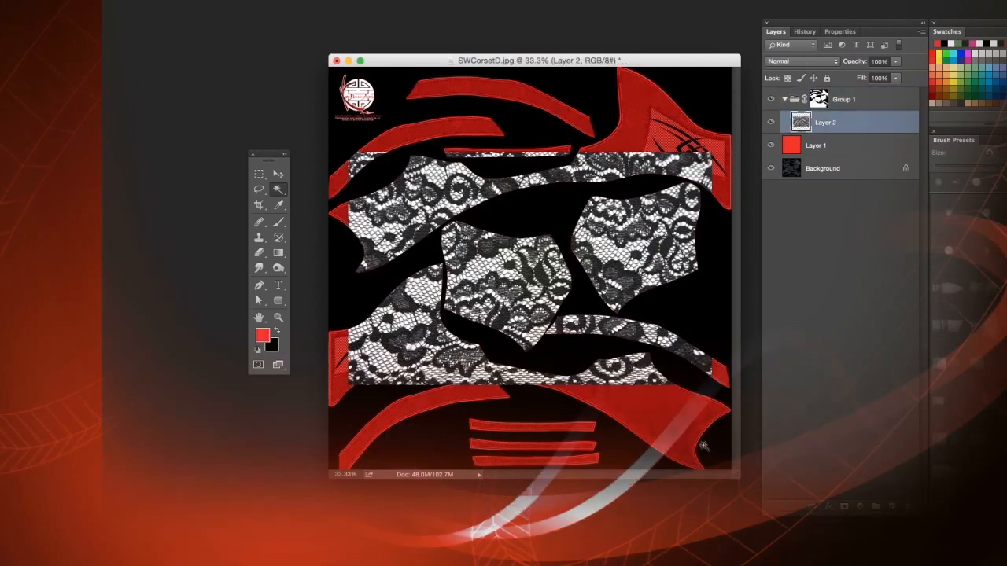
alt+scroll(530, 267, down, 1)
alt+scroll(639, 166, down, 3)
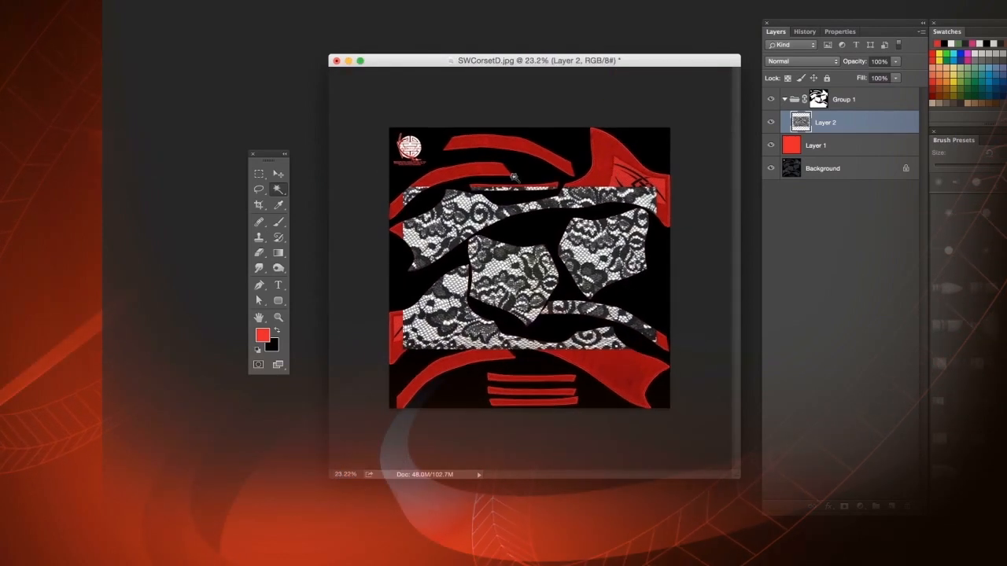
click(259, 173)
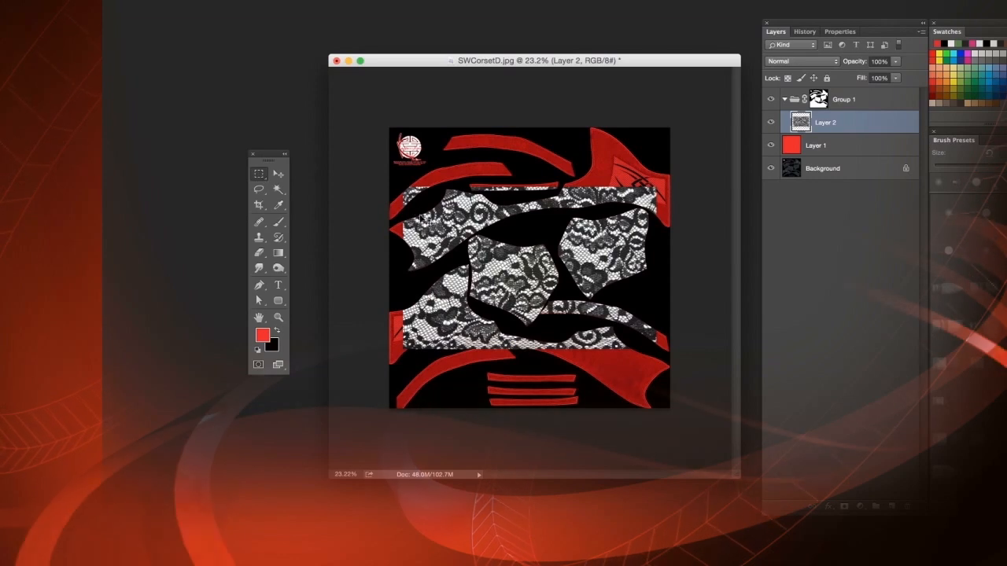
- Try free-transforming the lace on Layer 2 down to a small patch around the five-sided corset piece beside the center one
key(super+t)
alt+shift+drag(660, 180, 739, 97)
drag(575, 248, 672, 284)
alt+shift+drag(401, 161, 557, 226)
drag(668, 281, 656, 230)
alt+shift+drag(528, 198, 544, 208)
drag(630, 273, 629, 275)
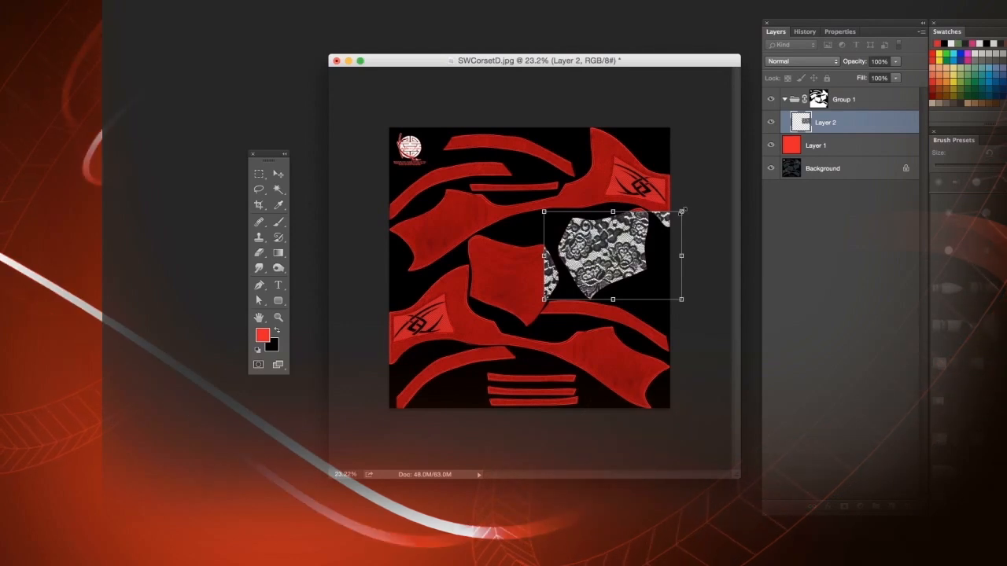
key(Return)
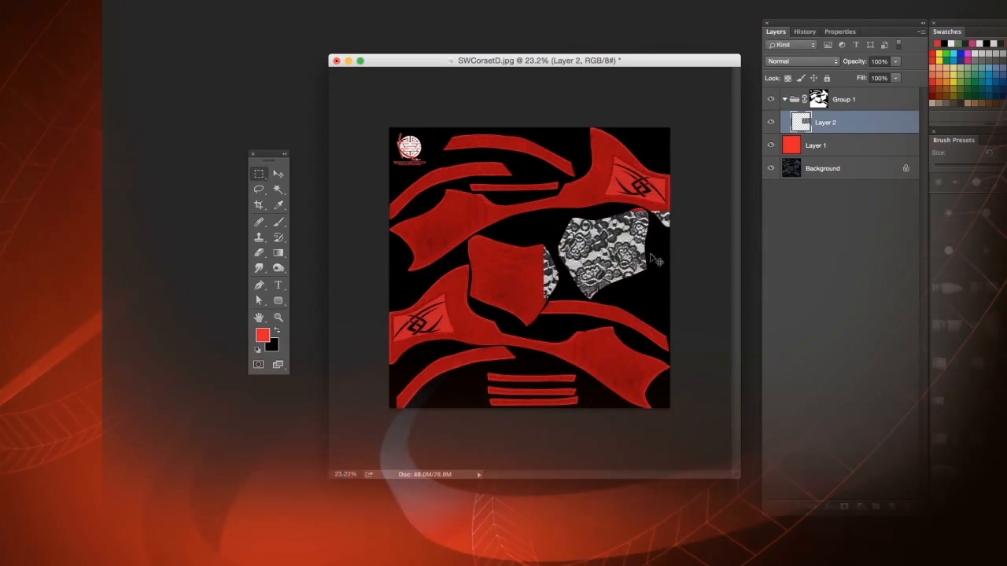
- Enlarge the lace on Layer 2 with Free Transform so it covers the entire canvas
key(ctrl+t)
drag(656, 187, 710, 63)
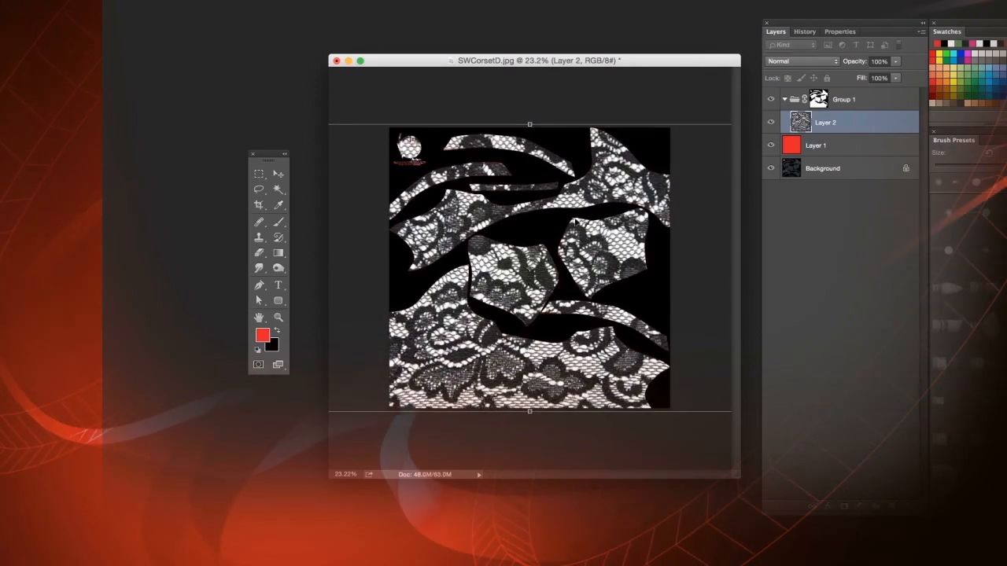
key(Return)
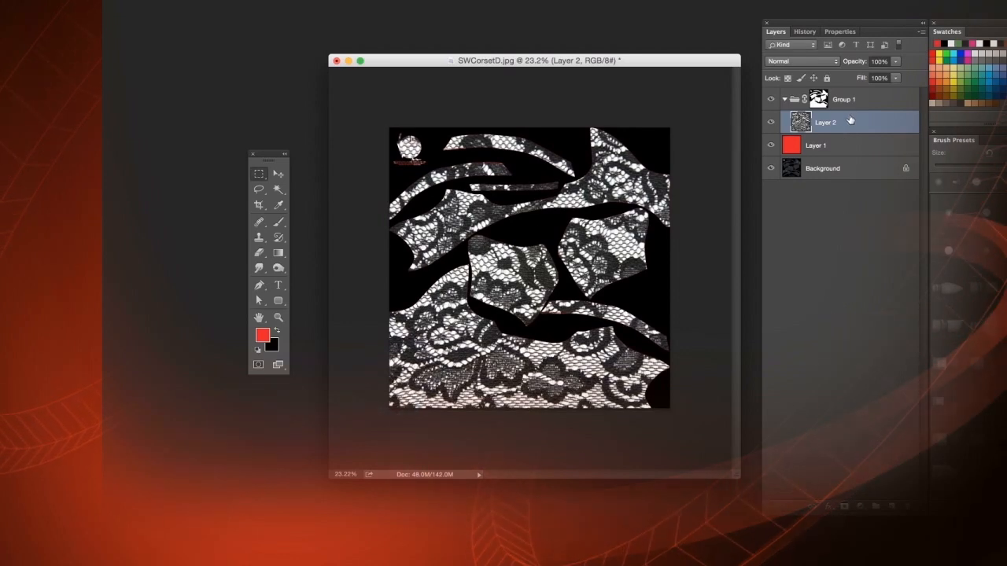
- Collapse Group 1 and move the red Layer 1 above it so the color tints the lace
click(784, 99)
click(869, 122)
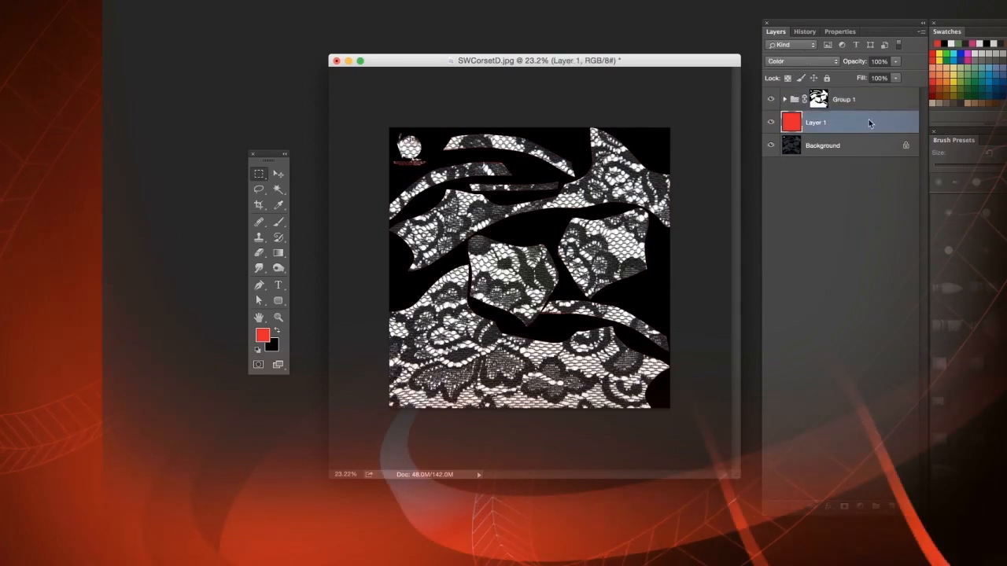
drag(869, 122, 857, 89)
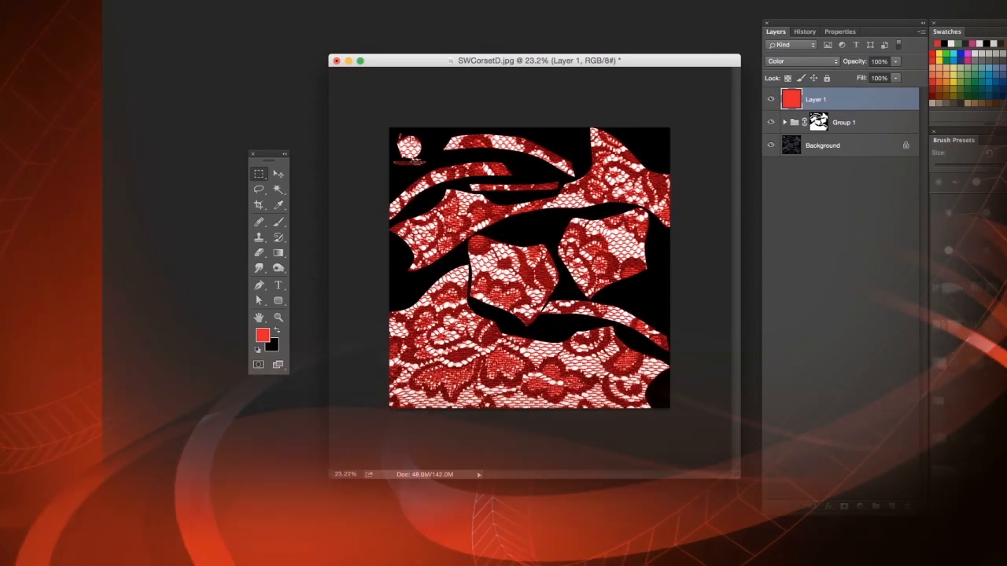
- Start saving a copy in JPEG format into the Source folder inside _Design/Temp_Tutorial
key(super+shift+s)
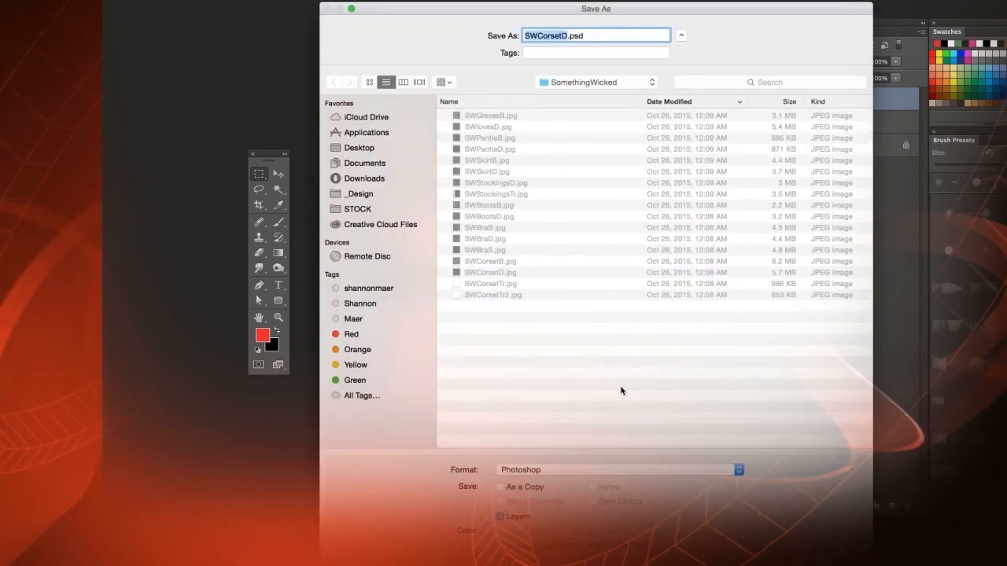
click(732, 468)
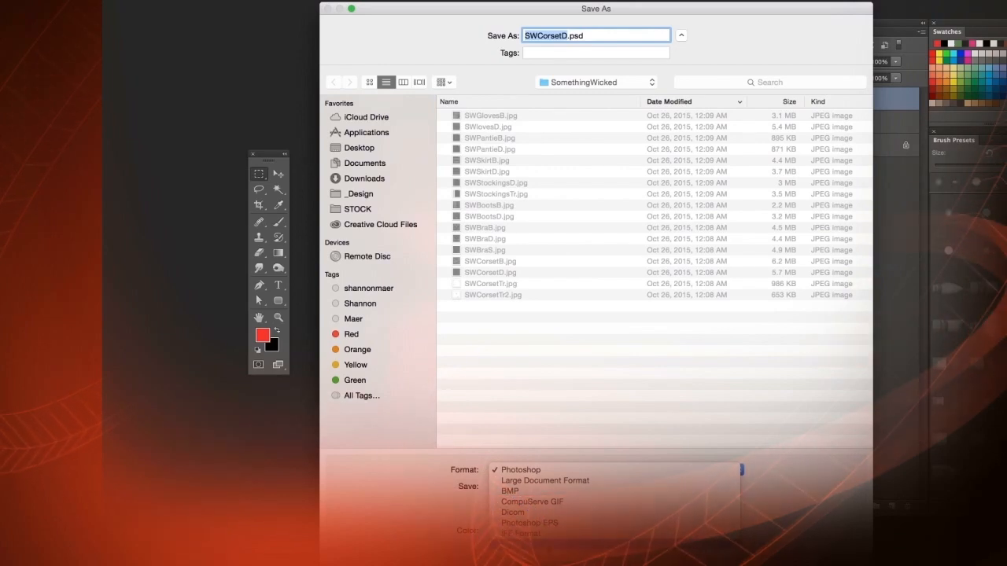
click(551, 542)
click(360, 194)
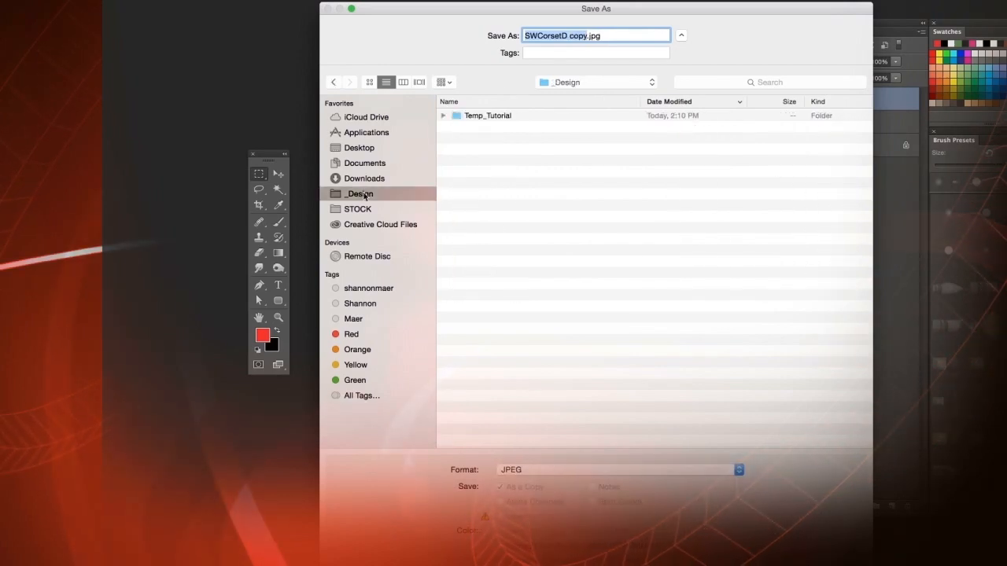
click(457, 117)
double_click(458, 117)
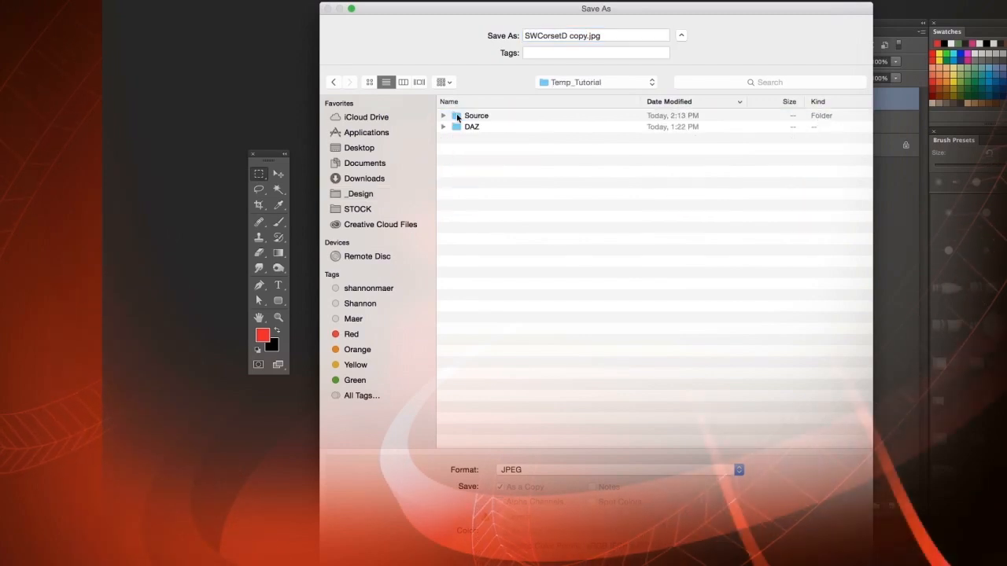
double_click(484, 116)
- Name the copy RED_Clothing_3_Lace.jpg and save it with JPEG quality 12 (Maximum), Baseline Optimized
click(490, 118)
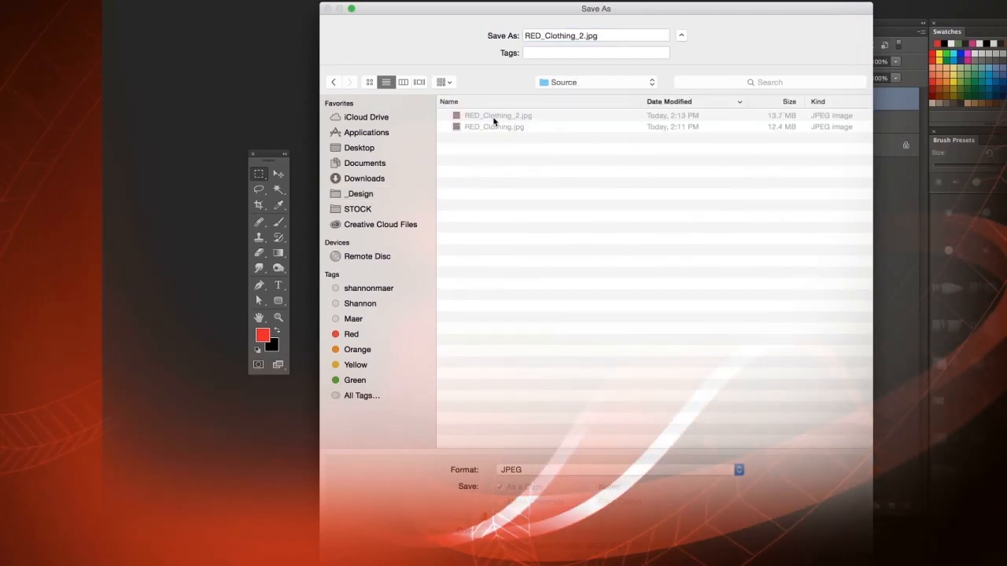
click(582, 35)
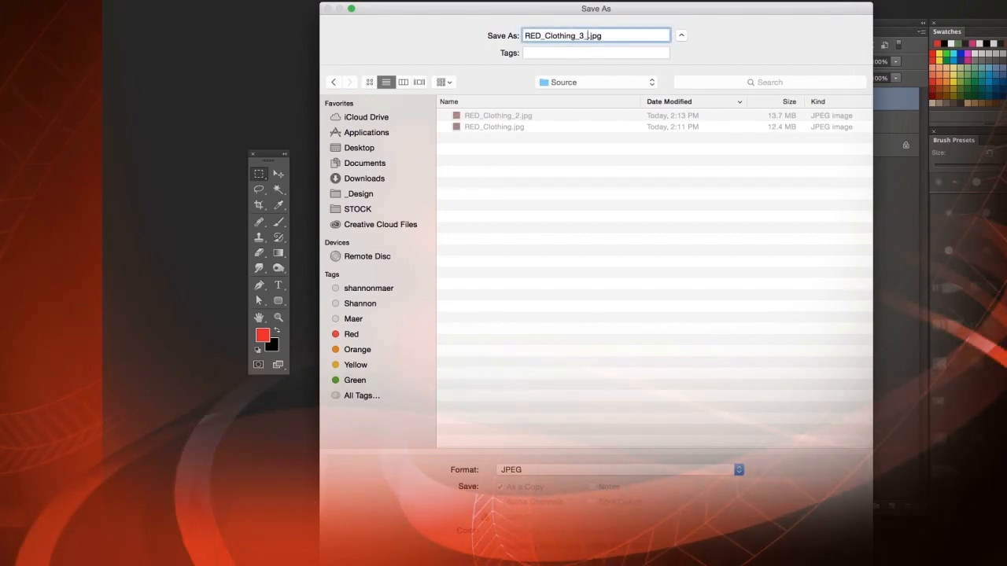
text(_)
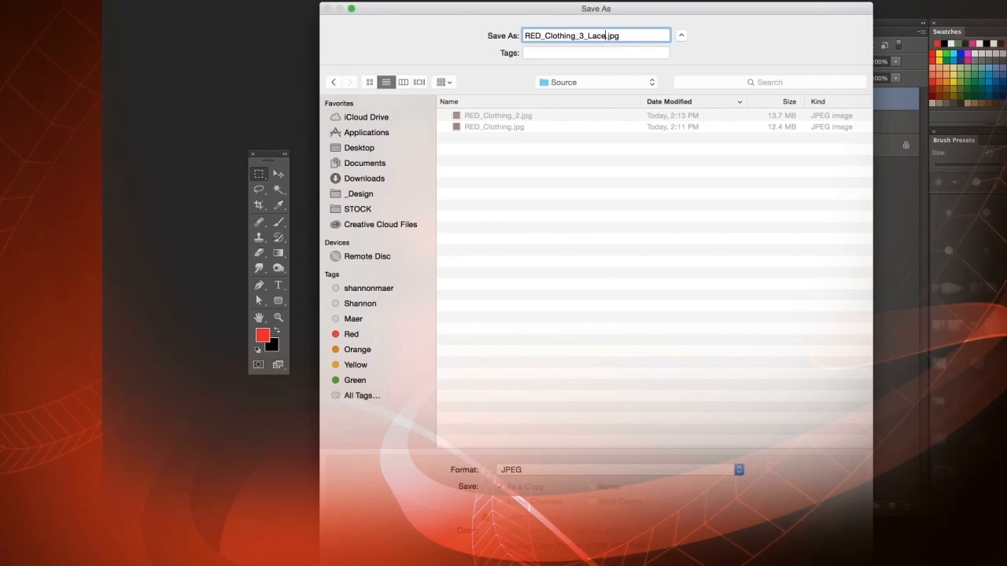
key(Return)
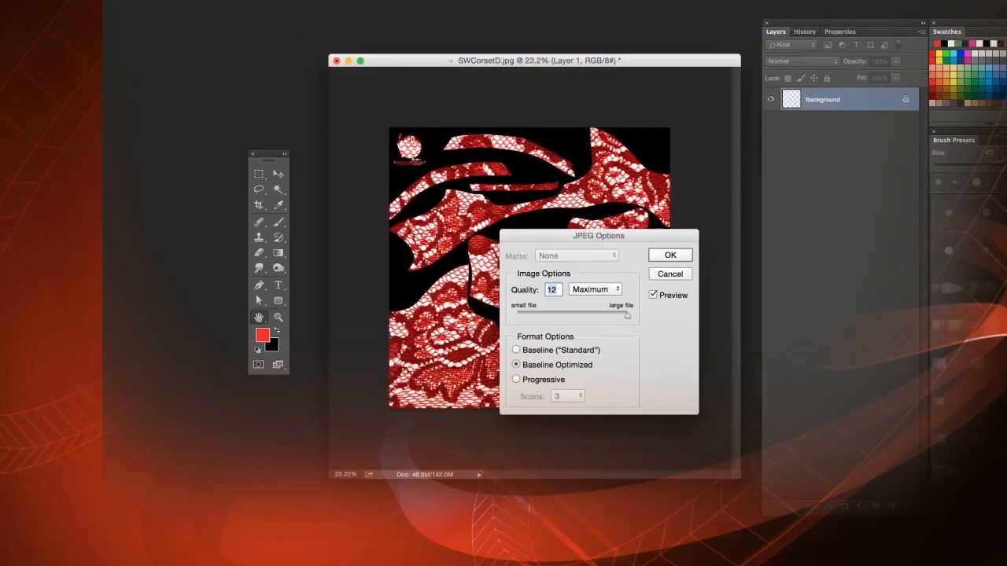
click(669, 256)
- Switch to DAZ Studio and select the Base surface of the Something Wicked Corset with the Surface Selection tool
key(super+Tab)
click(481, 362)
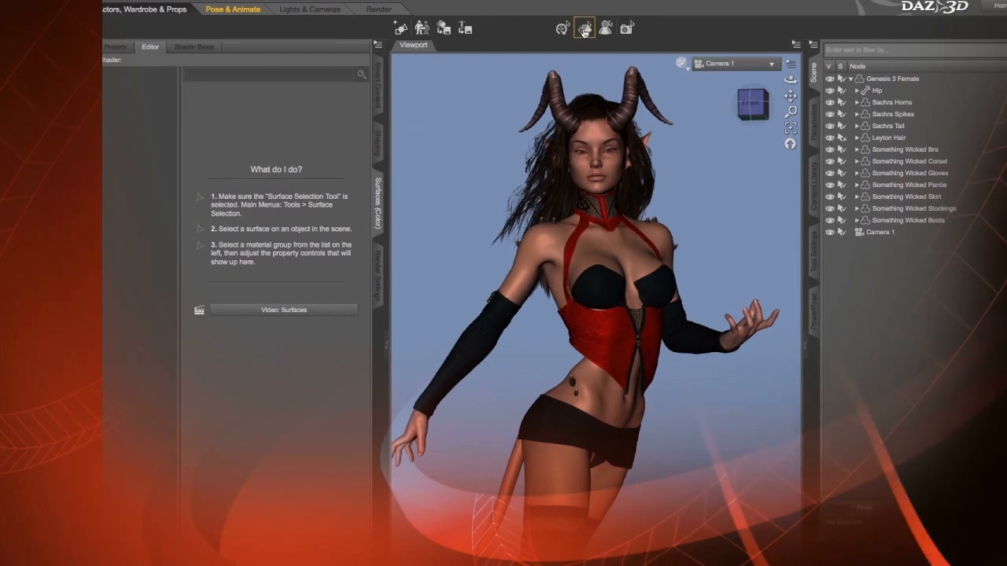
click(599, 346)
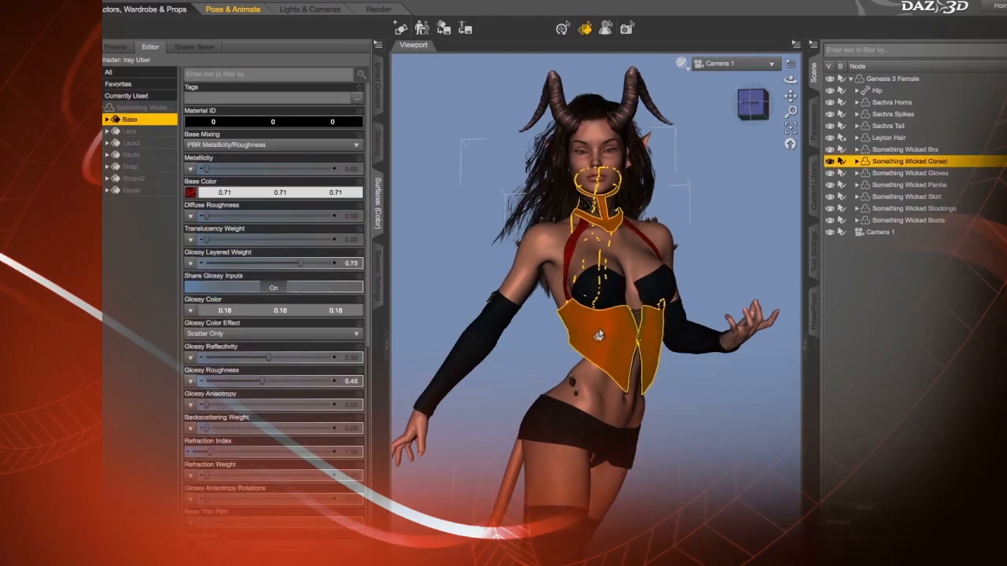
- Assign RED_Clothing_3_Lace.jpg as the Base Color image of the corset's Base surface, and deselect the corset
mouse_move(190, 193)
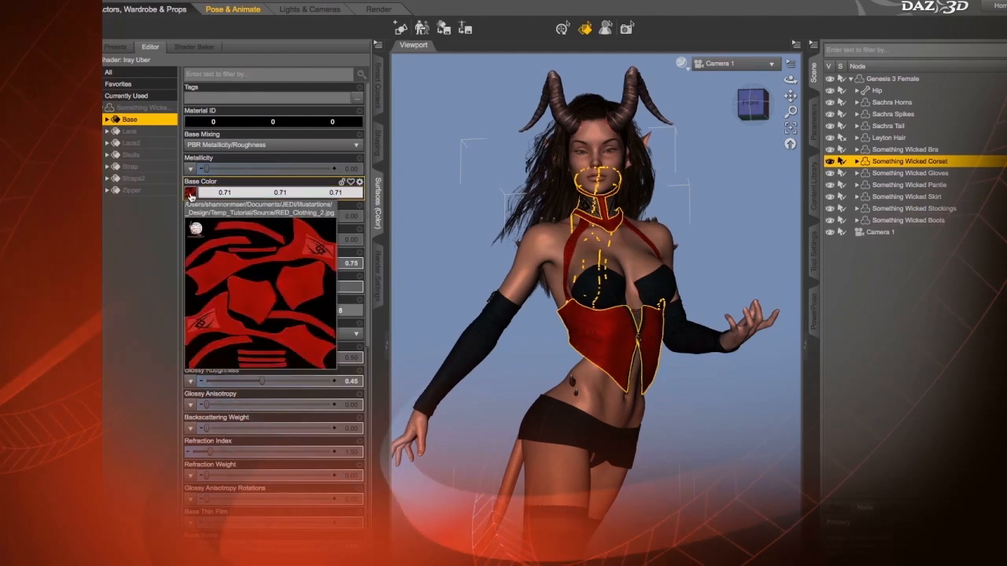
click(189, 194)
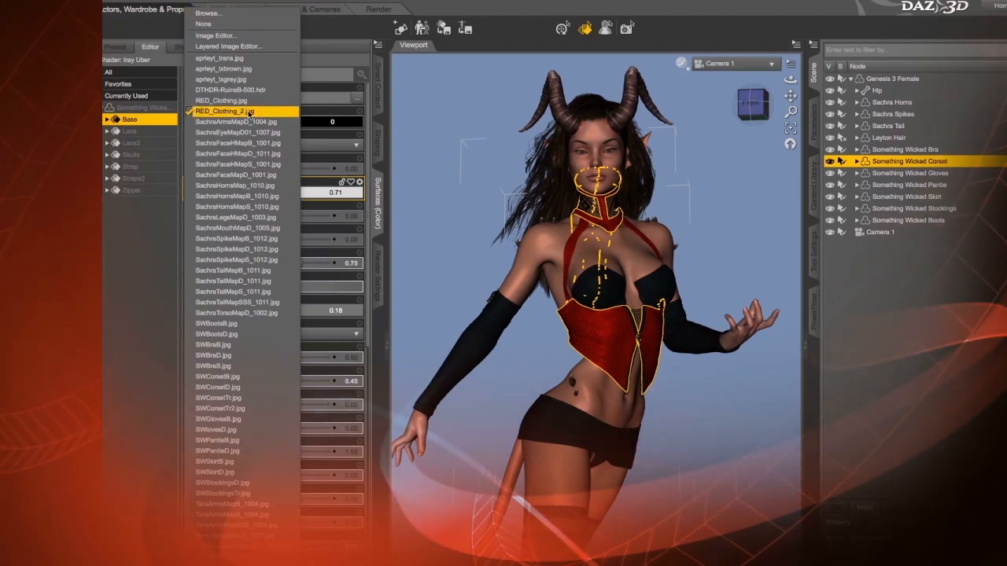
click(207, 13)
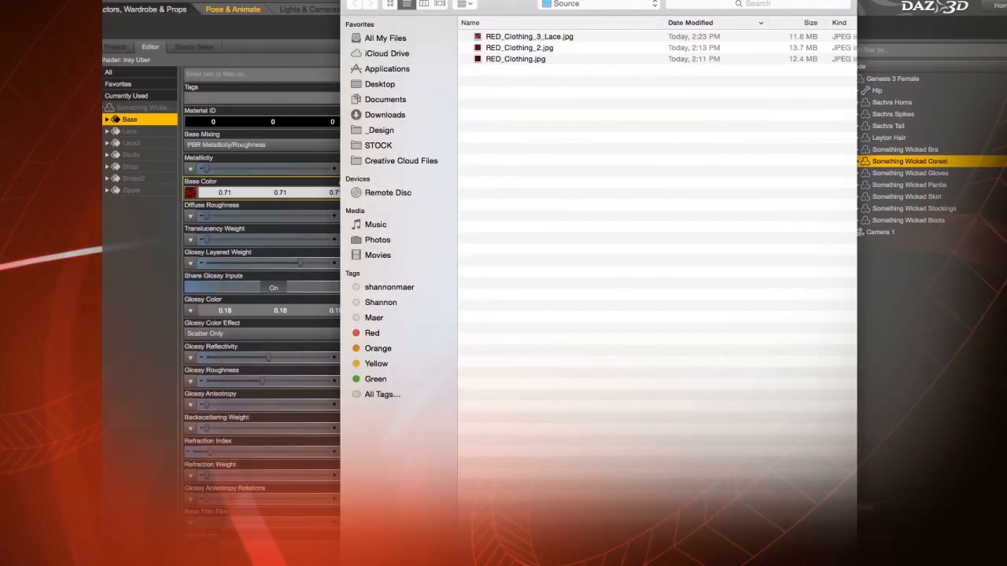
mouse_move(509, 2)
mouse_down()
mouse_move(522, 18)
mouse_move(511, 10)
mouse_up()
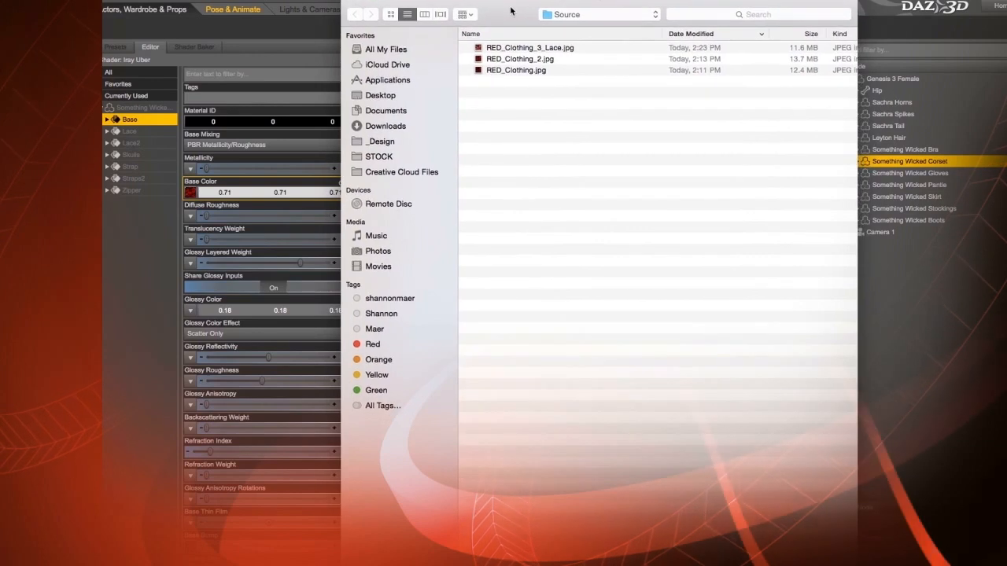
click(504, 48)
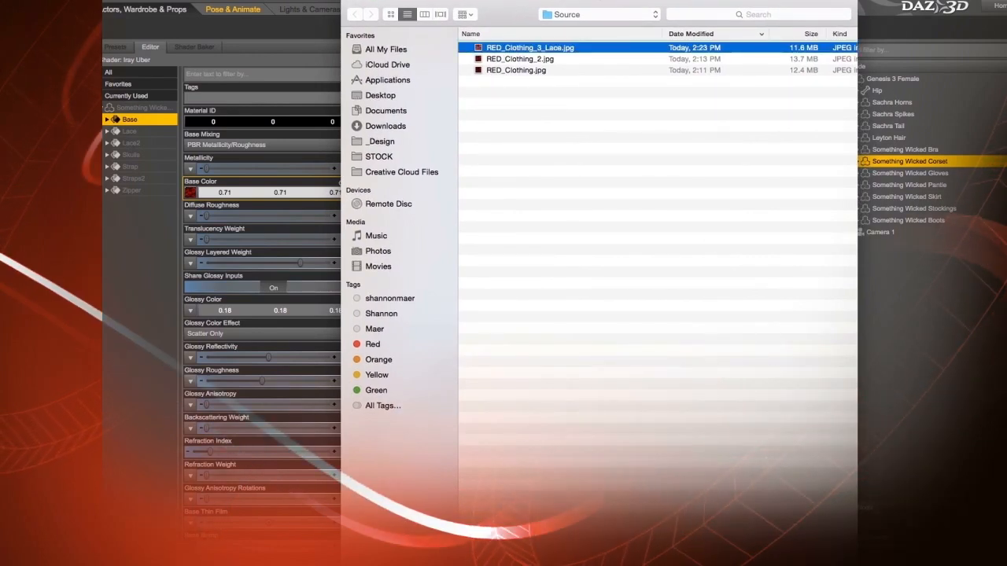
double_click(550, 52)
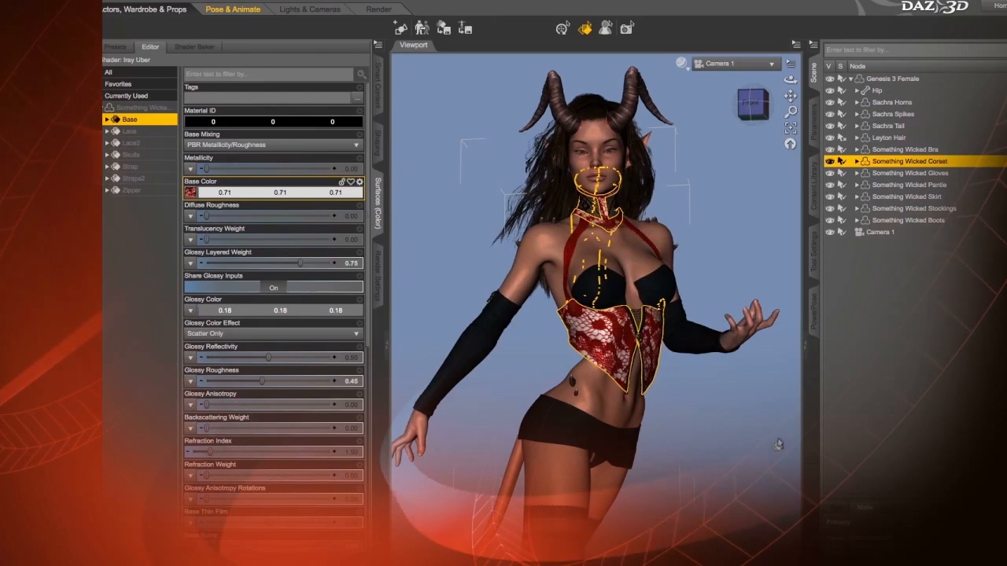
click(733, 209)
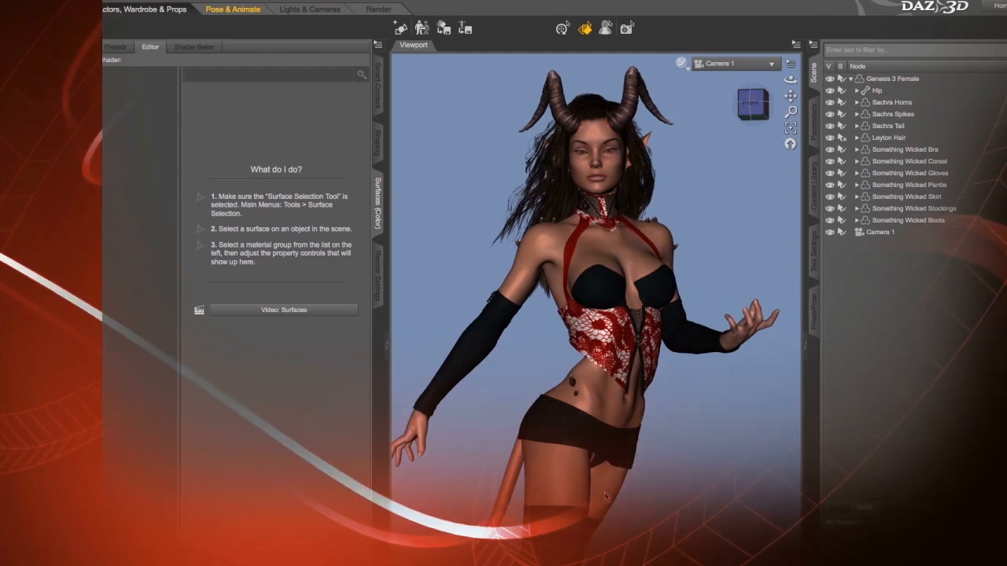
- Switch back to Photoshop and toggle Group 1's visibility off and on to compare the corset without lace
key(super+Tab)
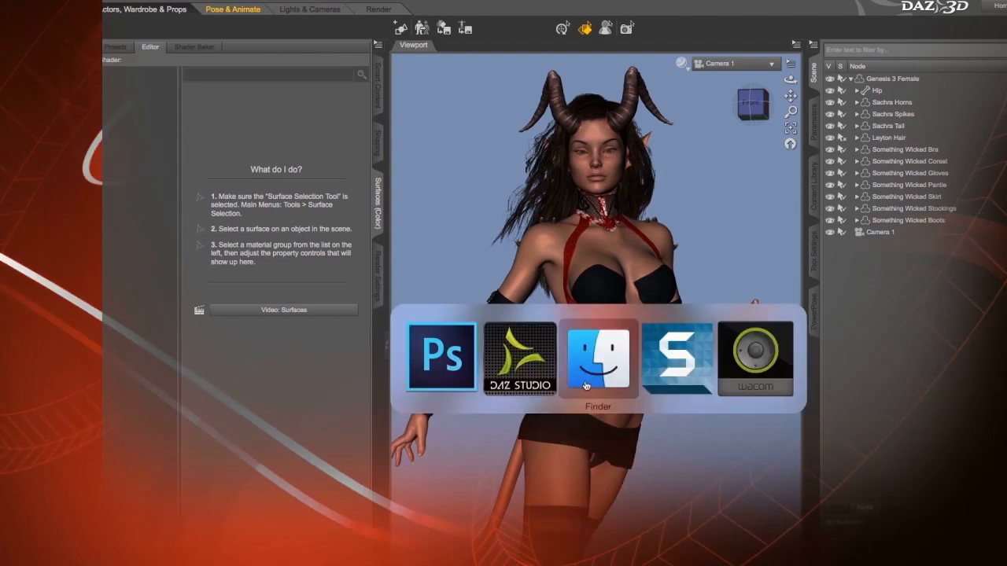
click(527, 361)
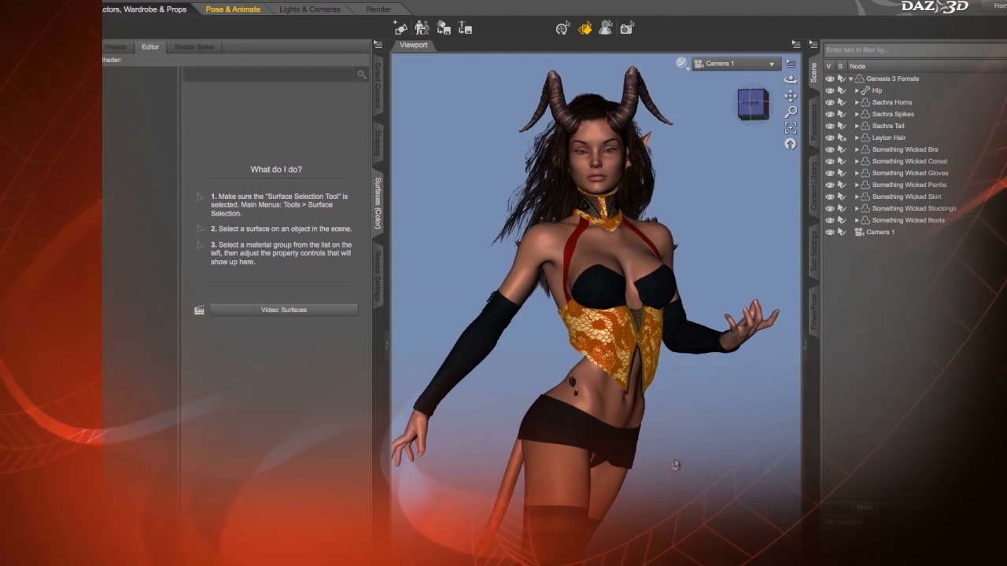
key(super+Tab)
click(538, 358)
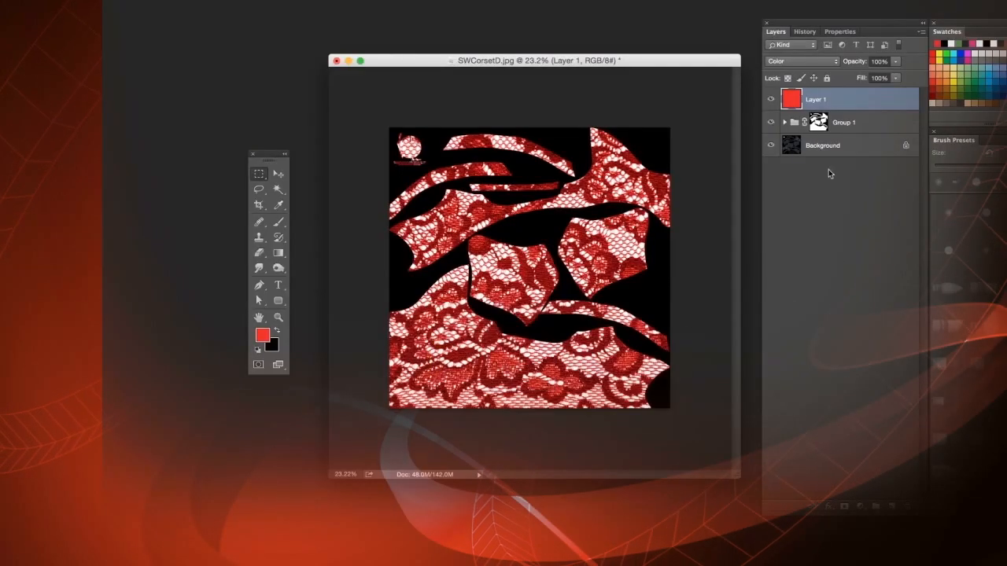
click(771, 124)
click(772, 124)
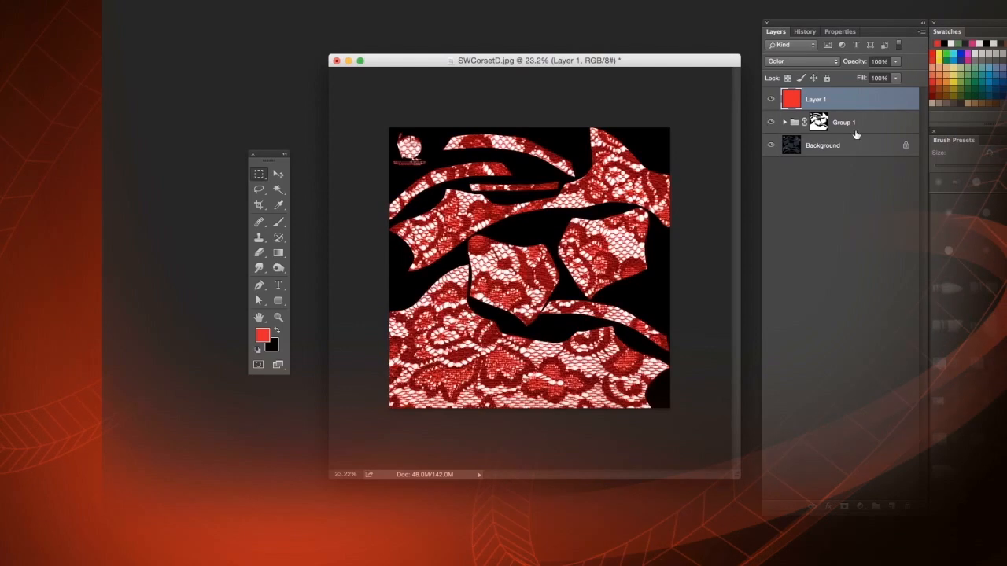
- Expand Group 1 and lower the opacity of the lace Layer 2 to below 55%
click(857, 126)
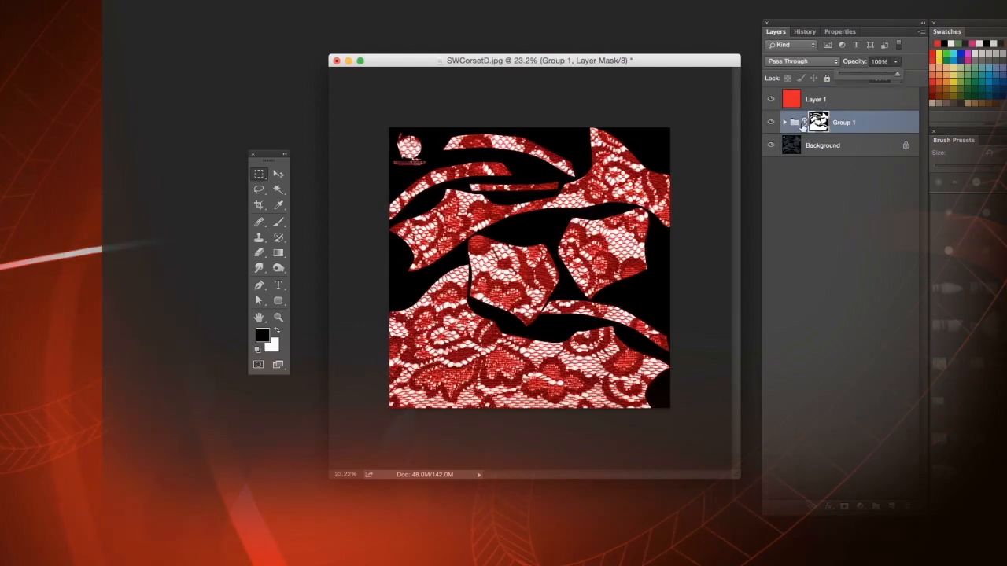
click(785, 123)
click(834, 146)
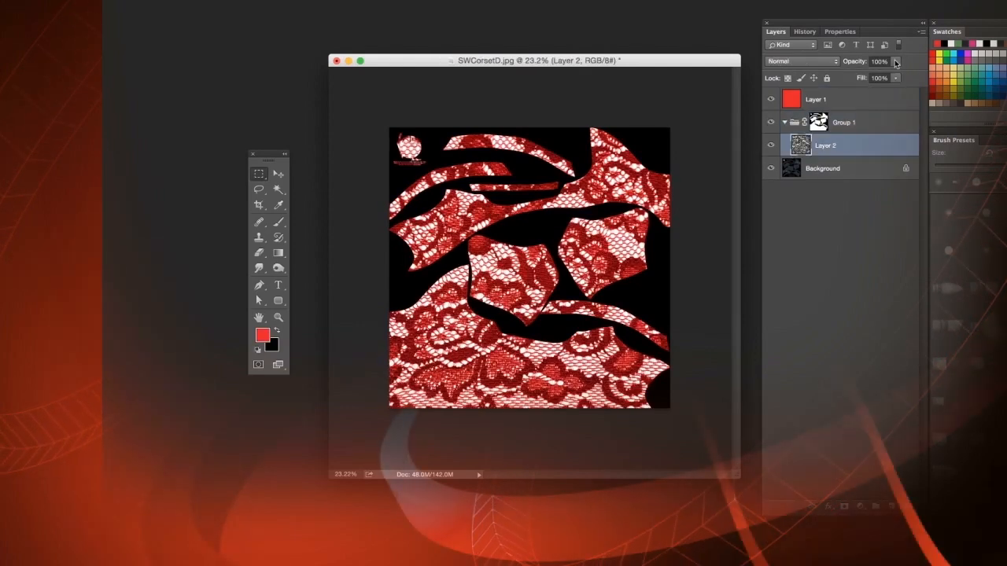
click(895, 62)
drag(897, 74, 871, 81)
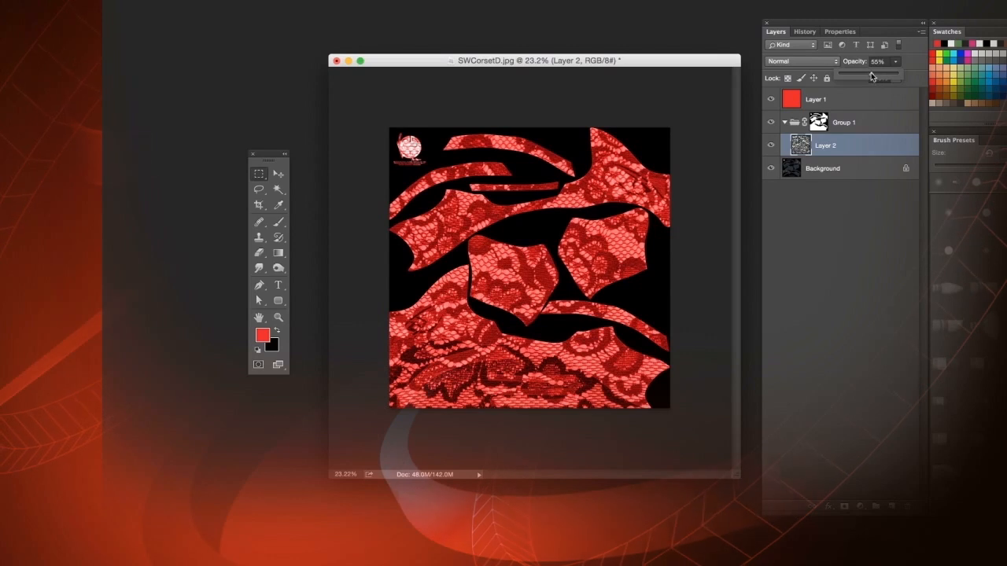
drag(867, 72, 858, 74)
- Select all layers from Layer 1 down to Background and merge them into a single layer
click(822, 99)
shift+click(848, 172)
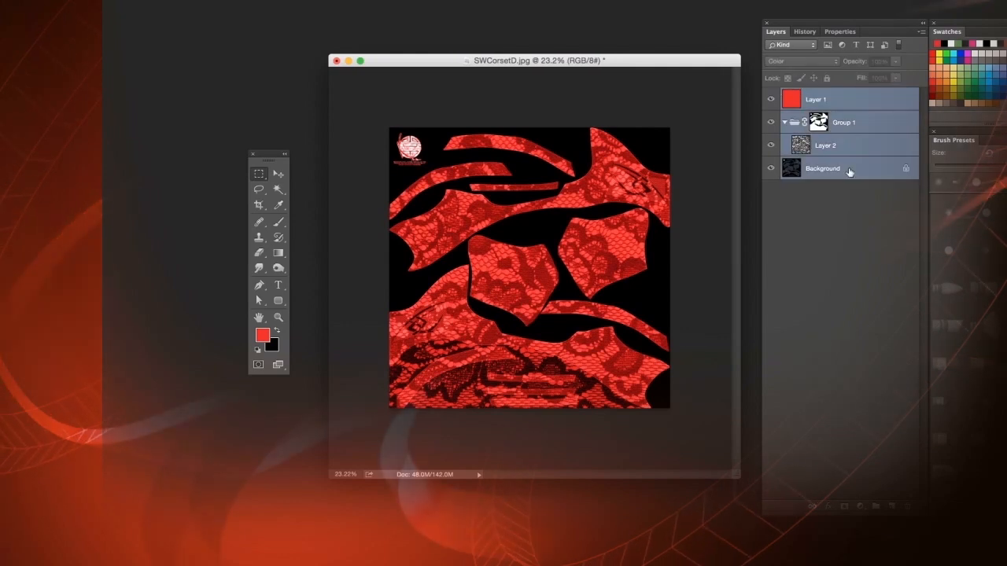
key(super+e)
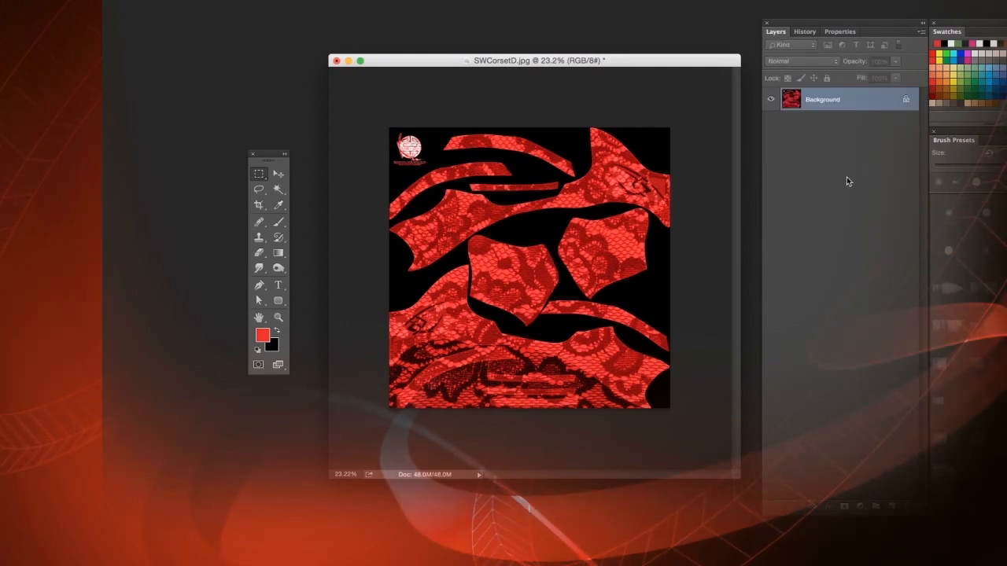
- Duplicate the merged background layer and darken the copy with Levels, using input black 124 and input white 236
key(super+j)
key(super+l)
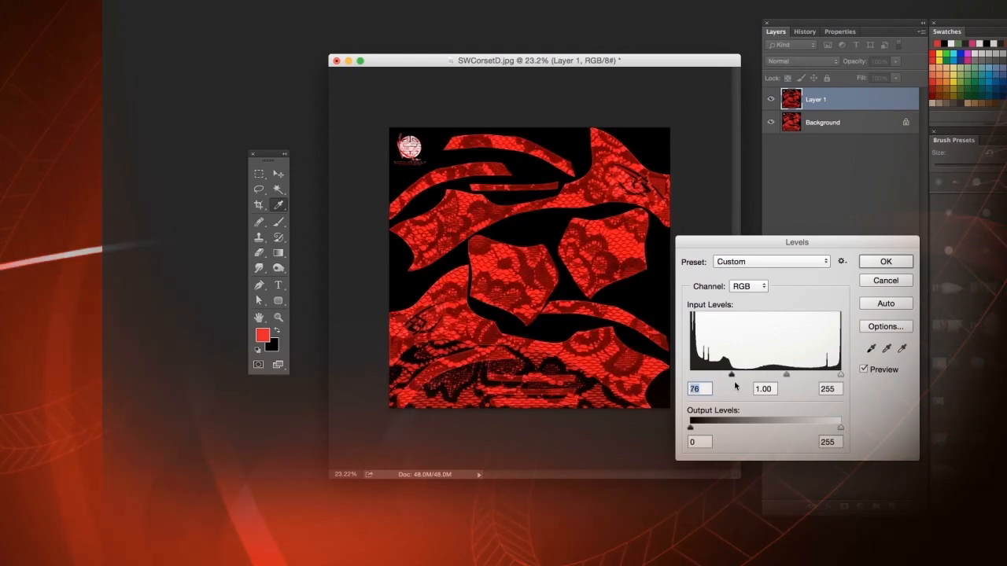
drag(742, 387, 751, 387)
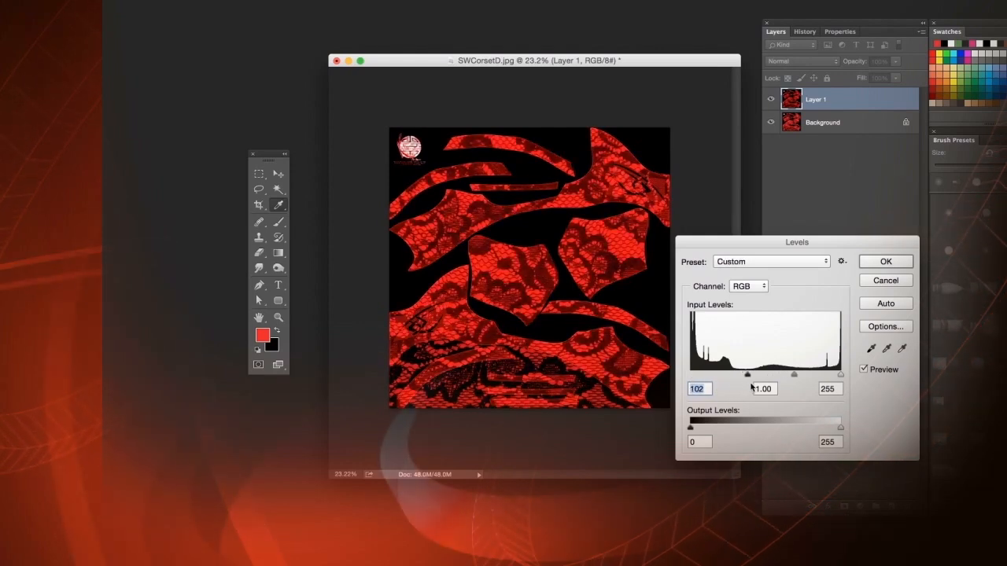
click(830, 376)
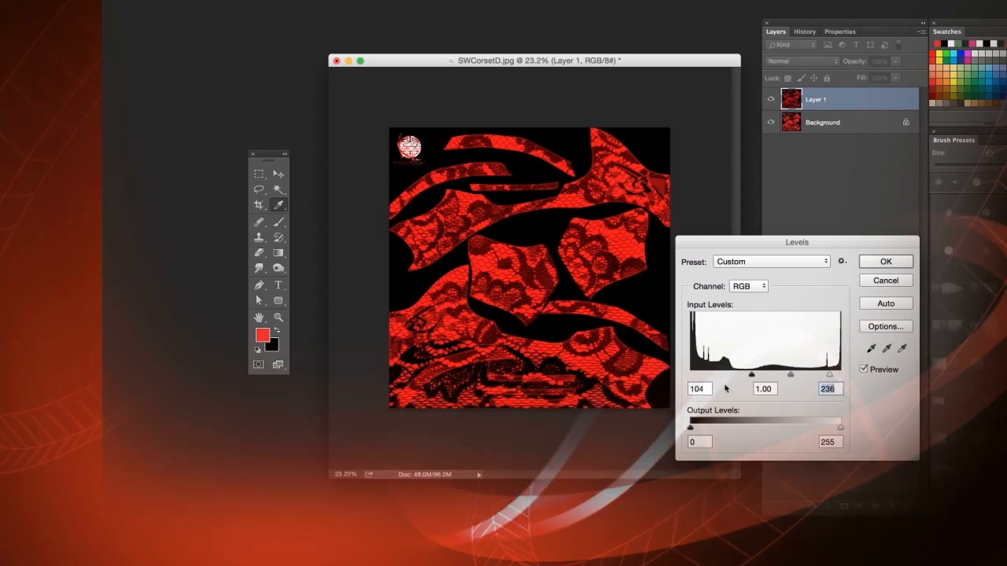
drag(751, 375, 762, 378)
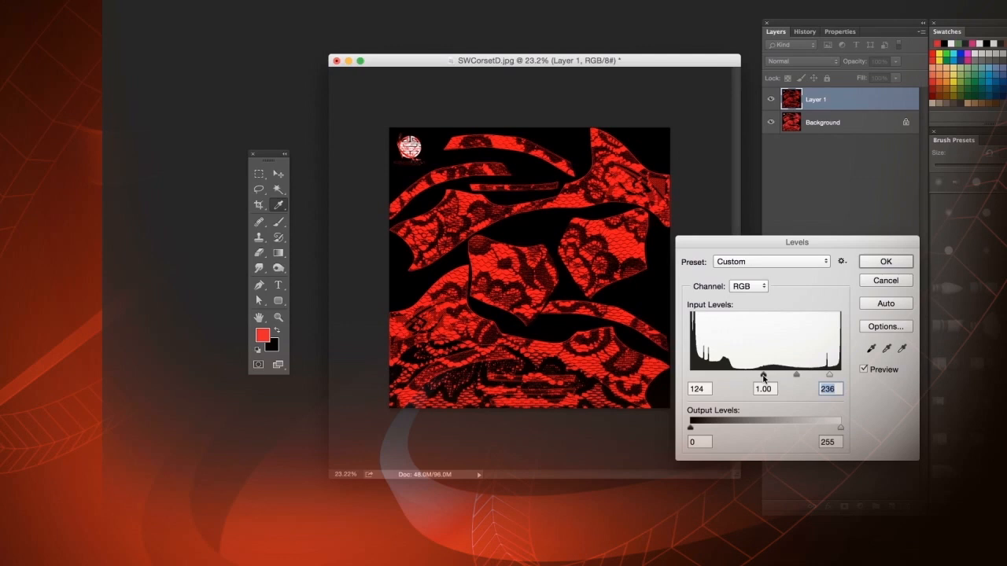
click(890, 264)
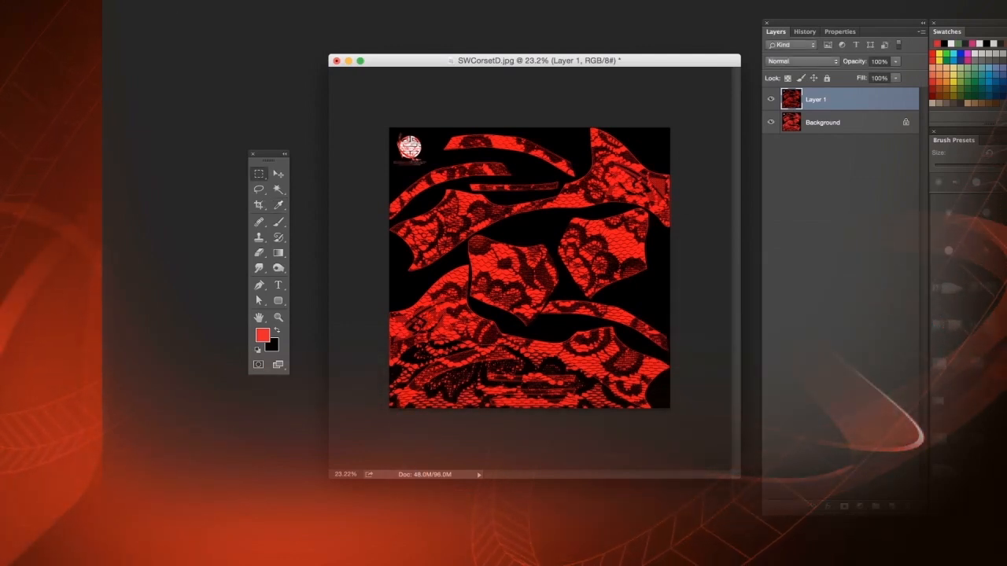
- Start saving the texture under a new name in the _Design/Temp_Tutorial/Source folder, with JPEG as the format
key(super+shift+s)
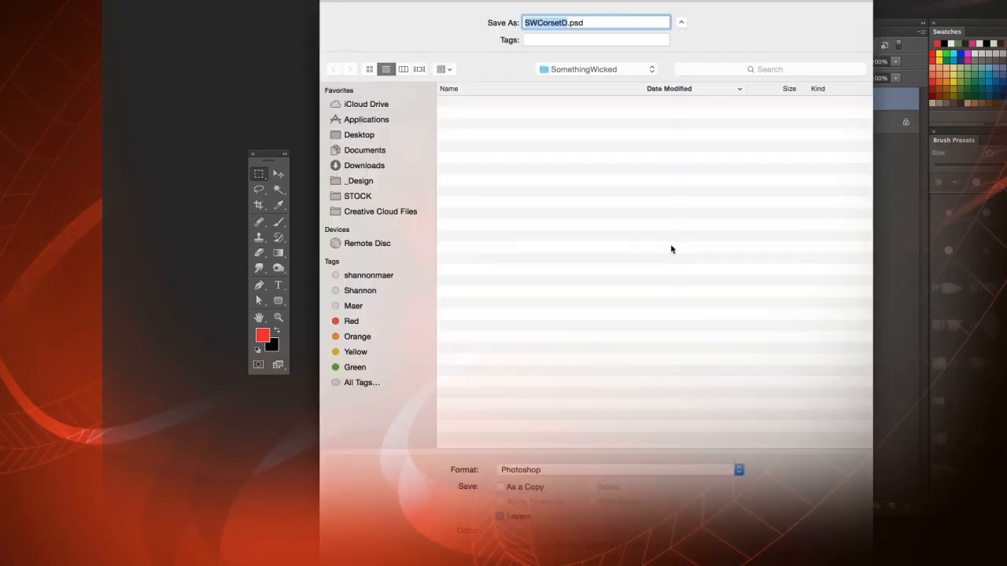
click(359, 182)
double_click(480, 103)
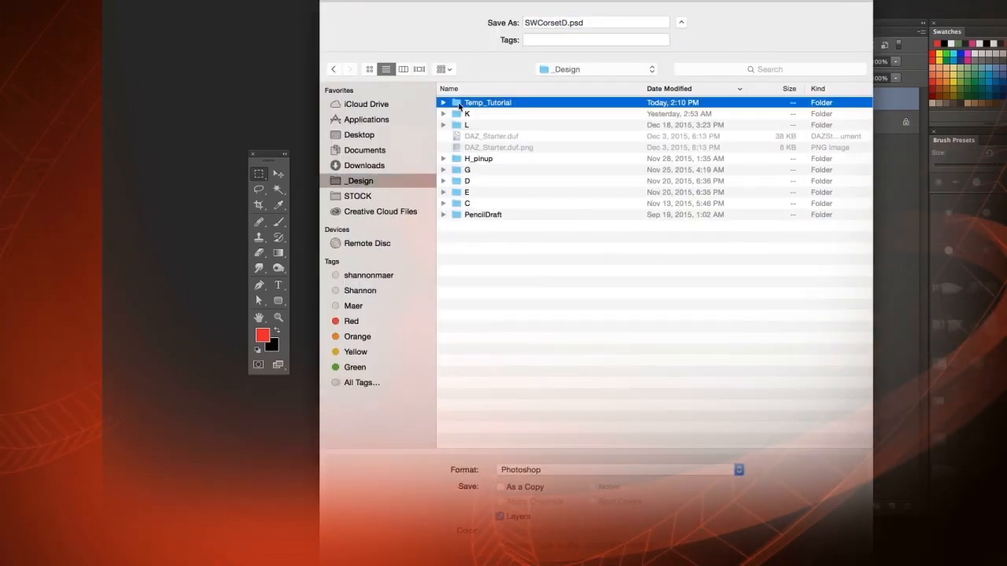
double_click(457, 106)
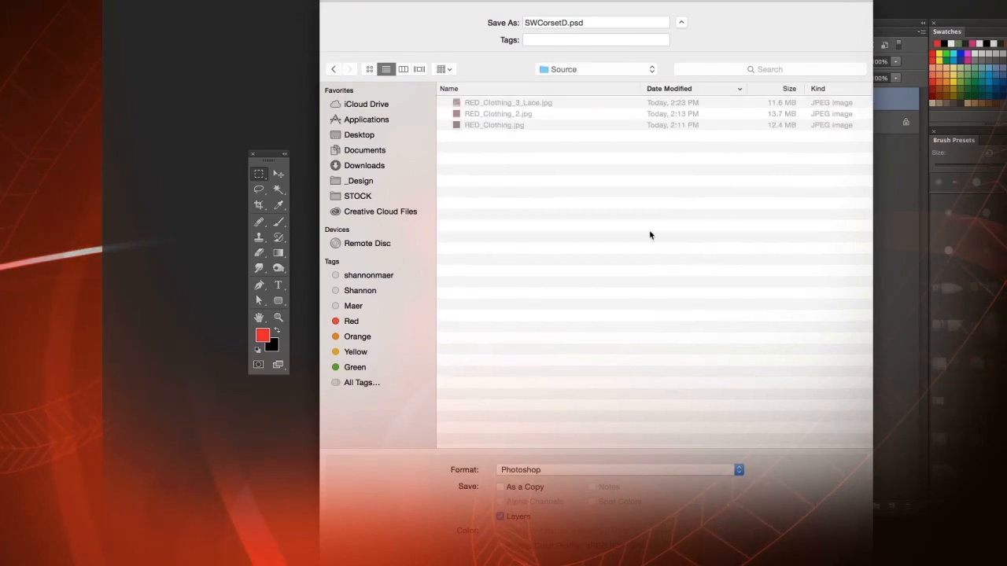
click(730, 473)
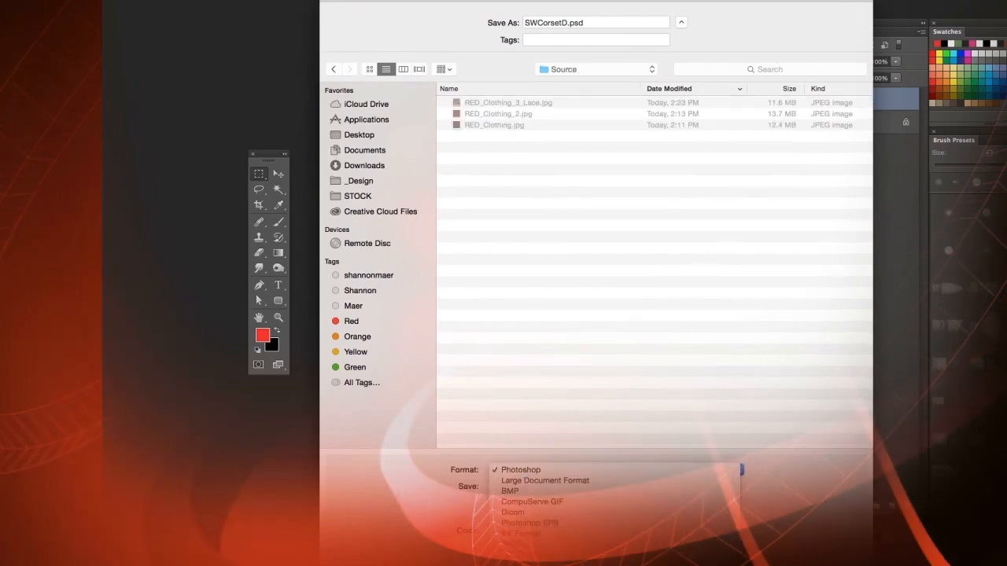
click(519, 544)
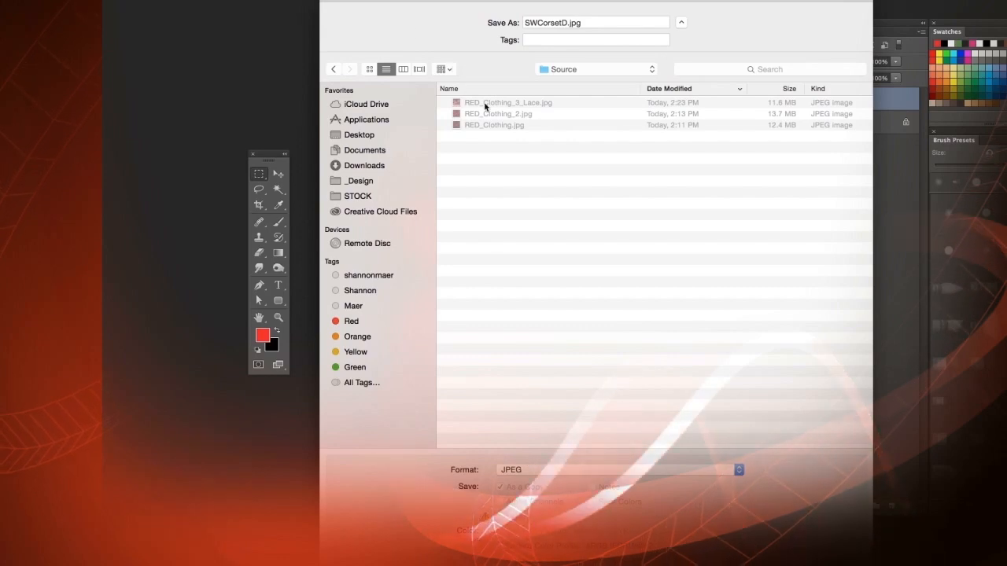
- Name the file RED_Clothing_4_Lace.jpg and save it at maximum JPEG quality 12
click(508, 102)
click(590, 23)
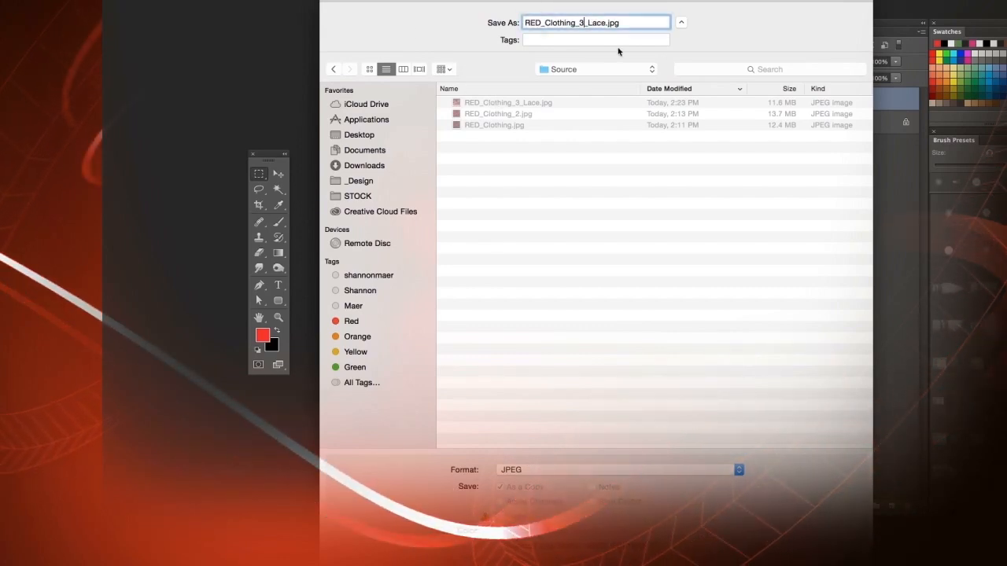
key(BackSpace)
key(BackSpace)
text(4)
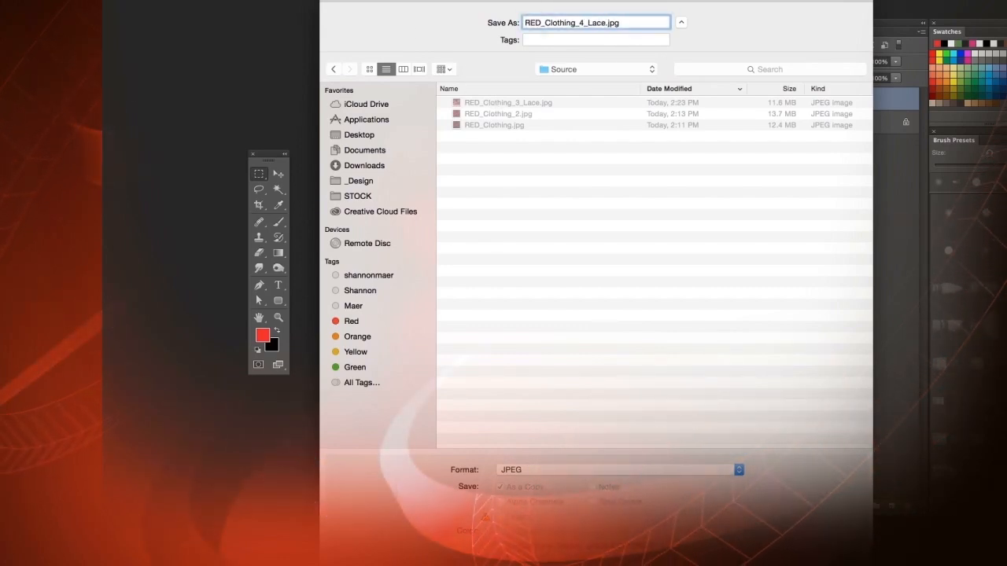
key(Return)
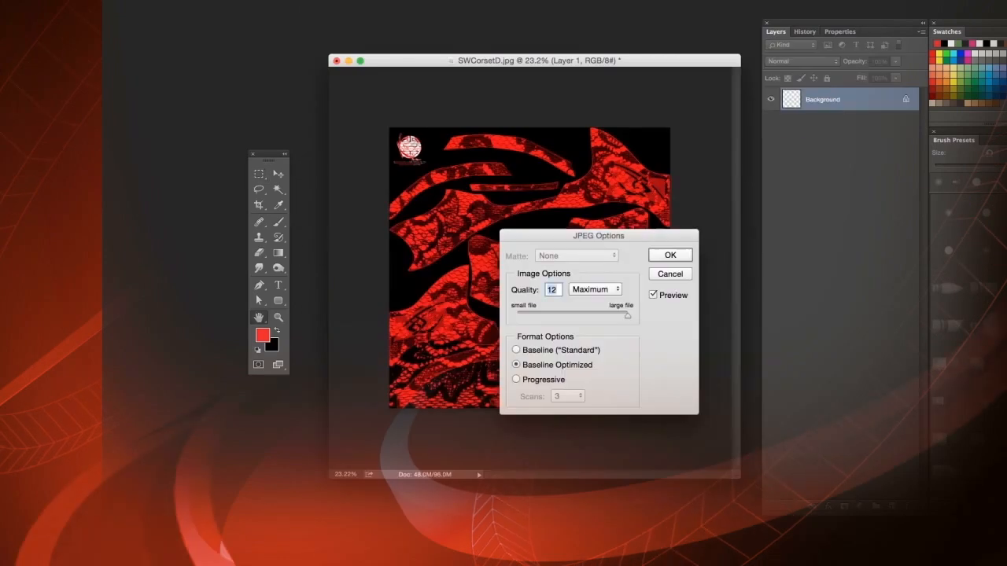
click(670, 255)
- Switch to DAZ Studio, assign RED_Clothing_4_Lace.jpg as the Base Color image of the corset's Base surface, and deselect the corset
key(super+Tab)
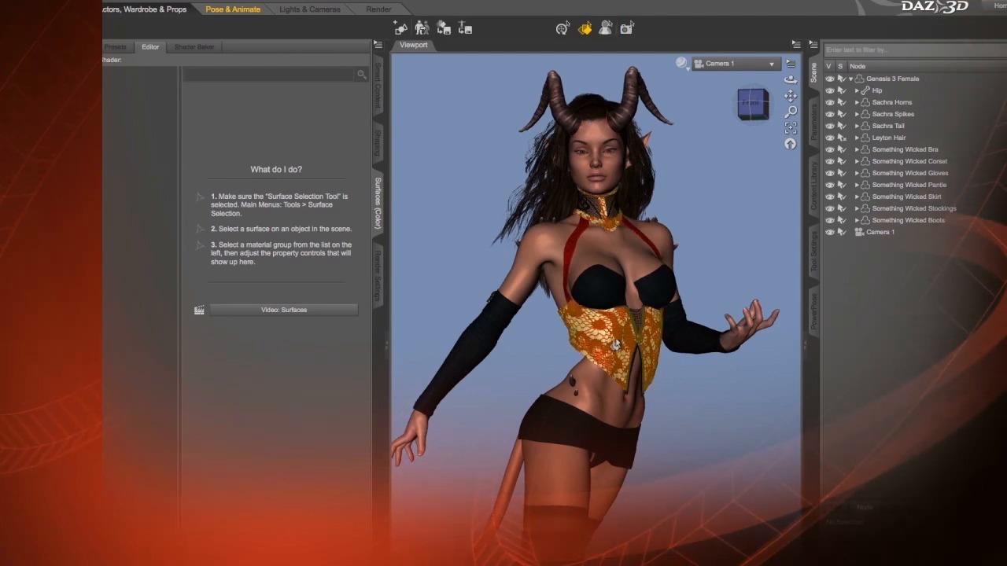
click(616, 344)
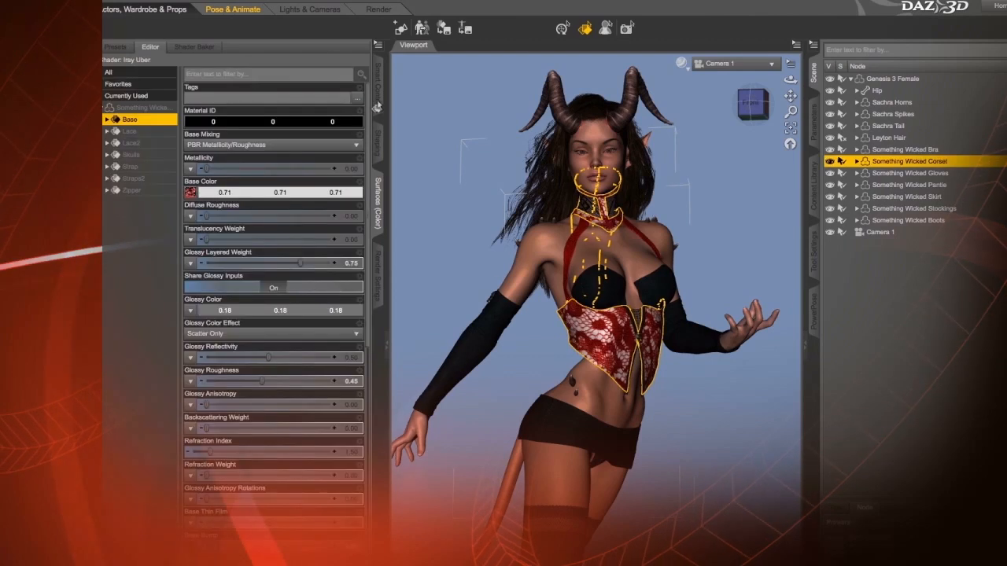
click(189, 192)
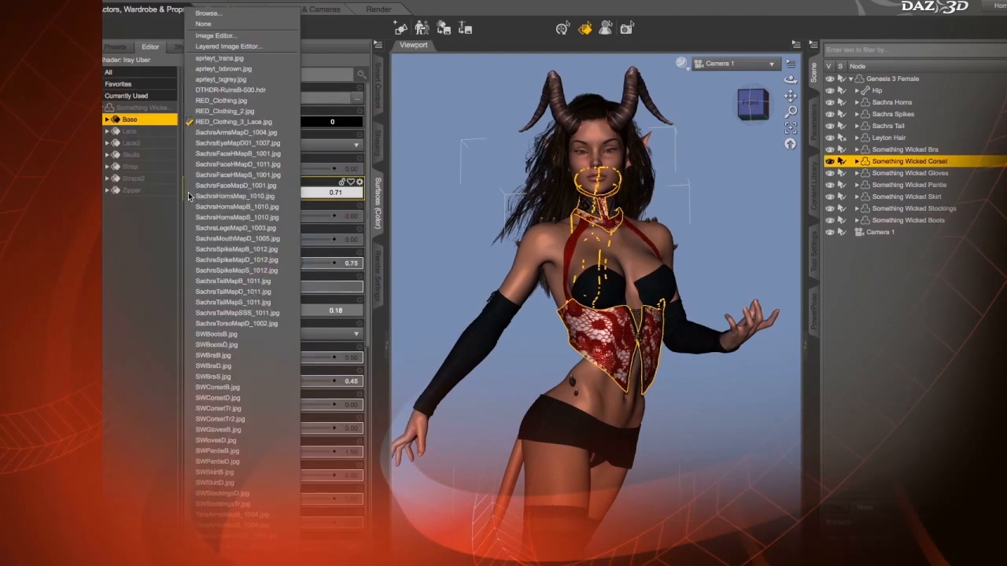
click(209, 13)
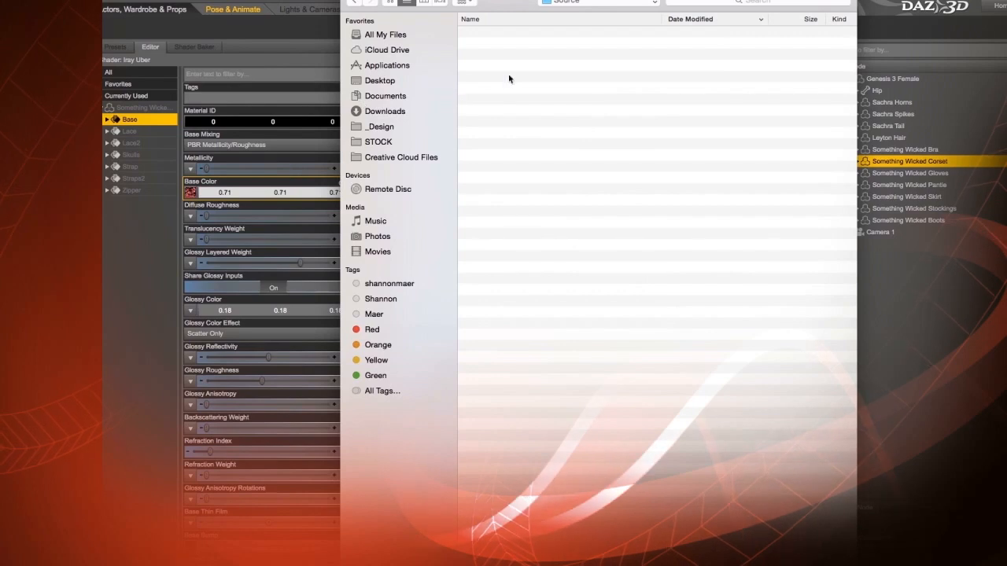
click(526, 34)
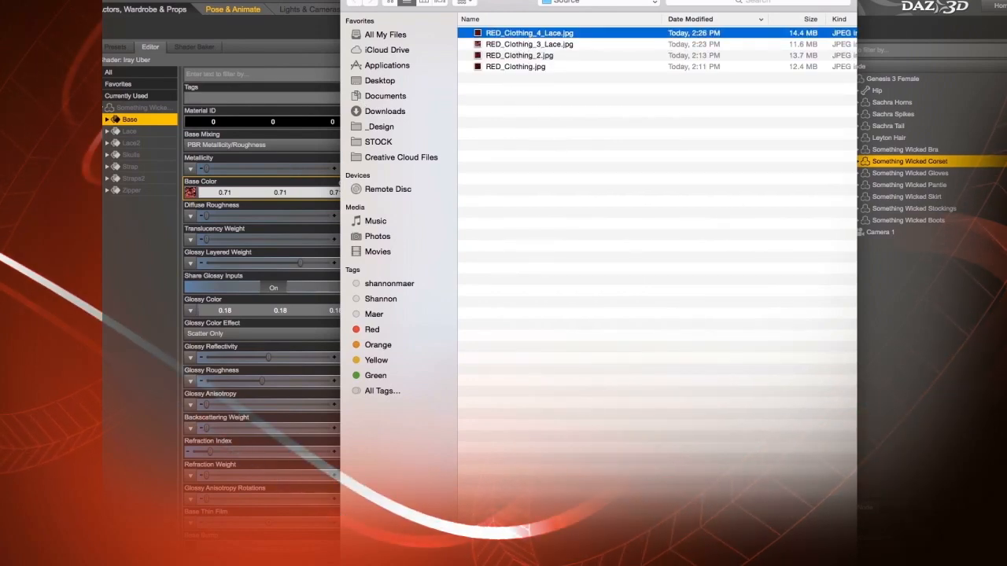
key(Return)
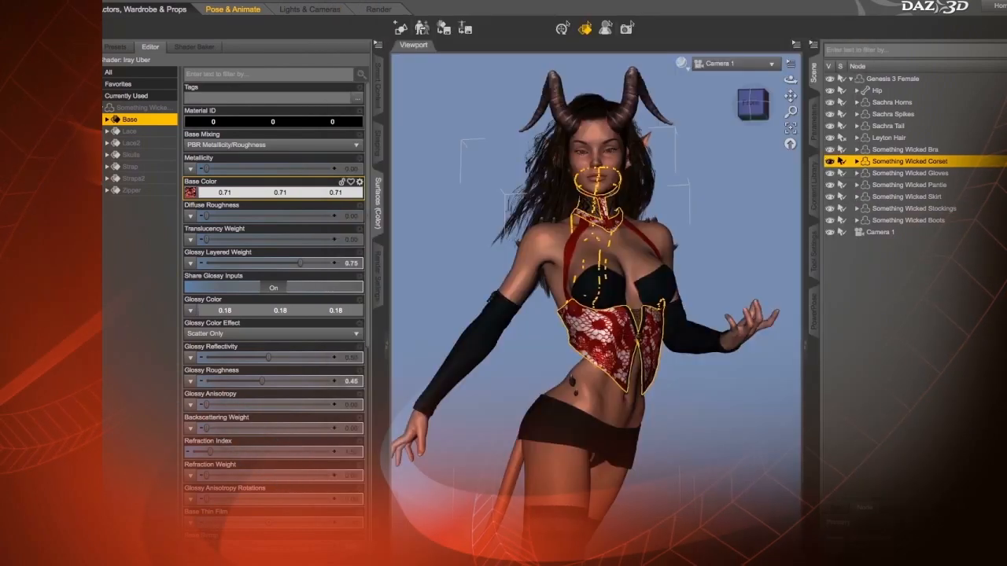
click(744, 404)
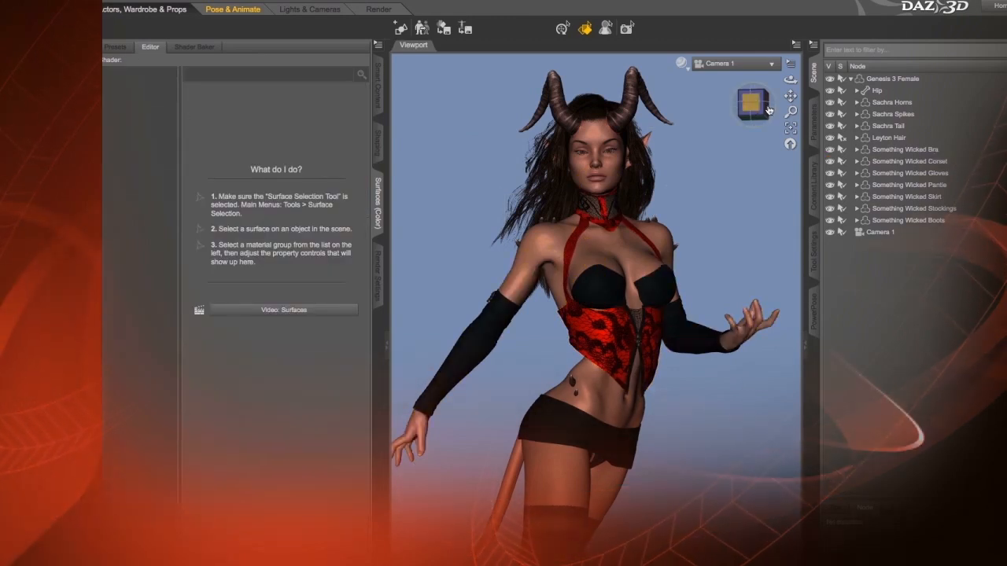
- Assign RED_Clothing_4_Lace.jpg from the Temp_Tutorial/Source folder as the Base Color image of the skirt's Base surface, and deselect the skirt
drag(752, 103, 634, 107)
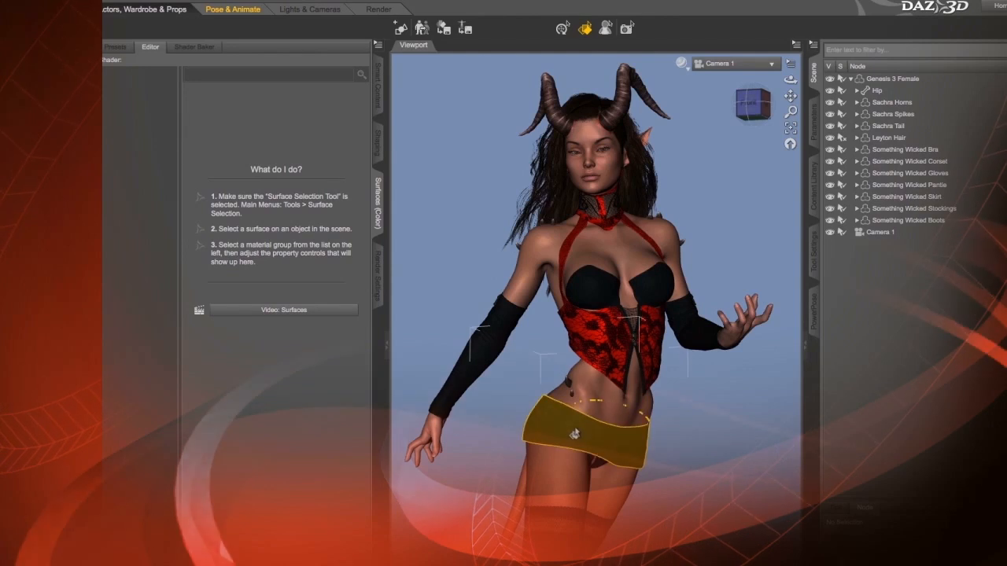
click(553, 434)
click(191, 192)
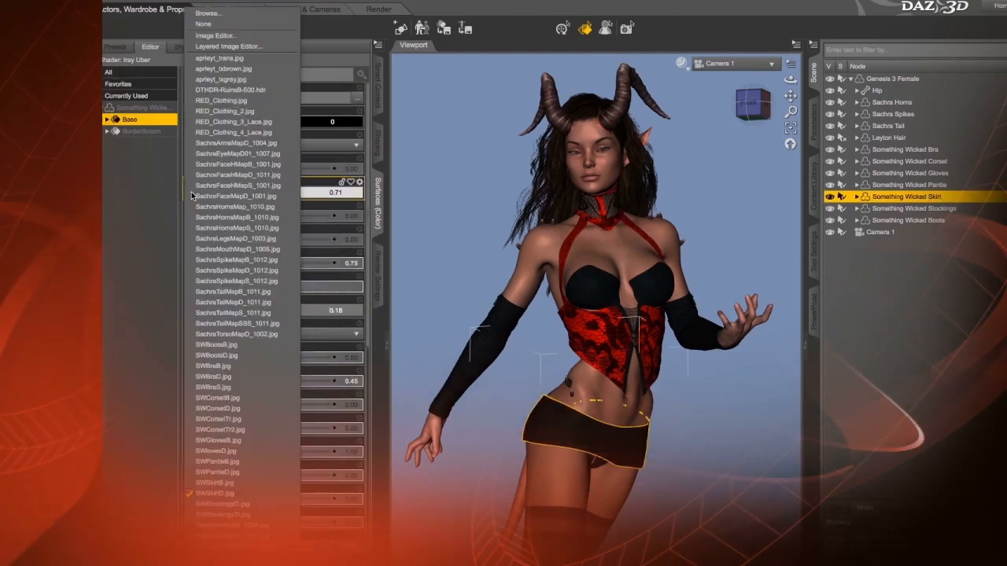
click(209, 13)
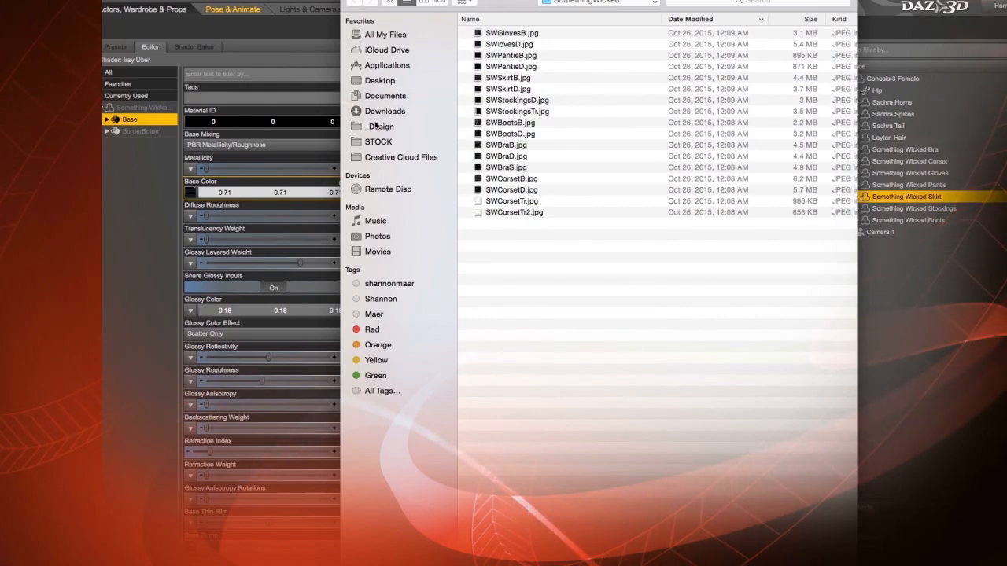
click(378, 126)
double_click(477, 34)
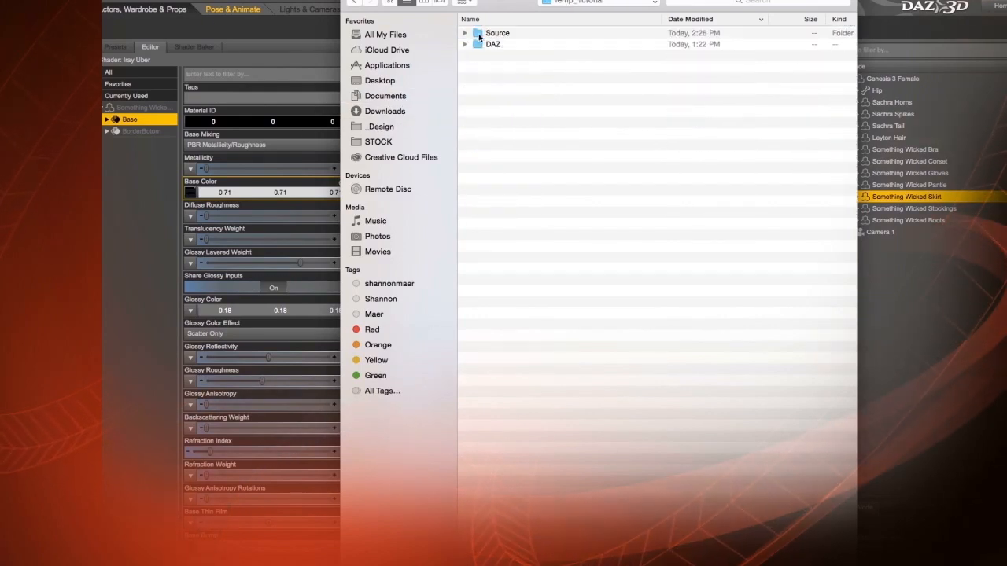
double_click(477, 34)
click(494, 35)
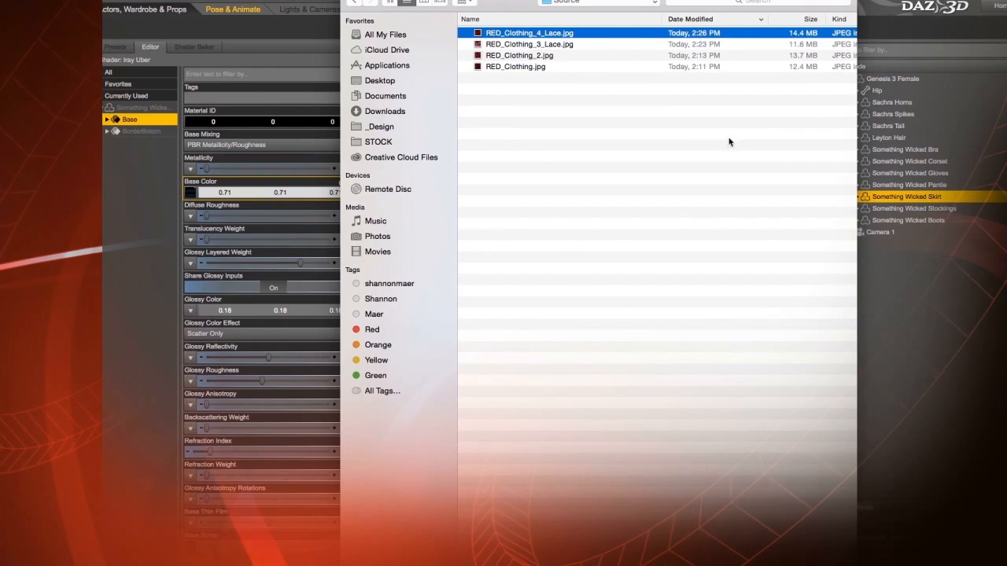
key(Return)
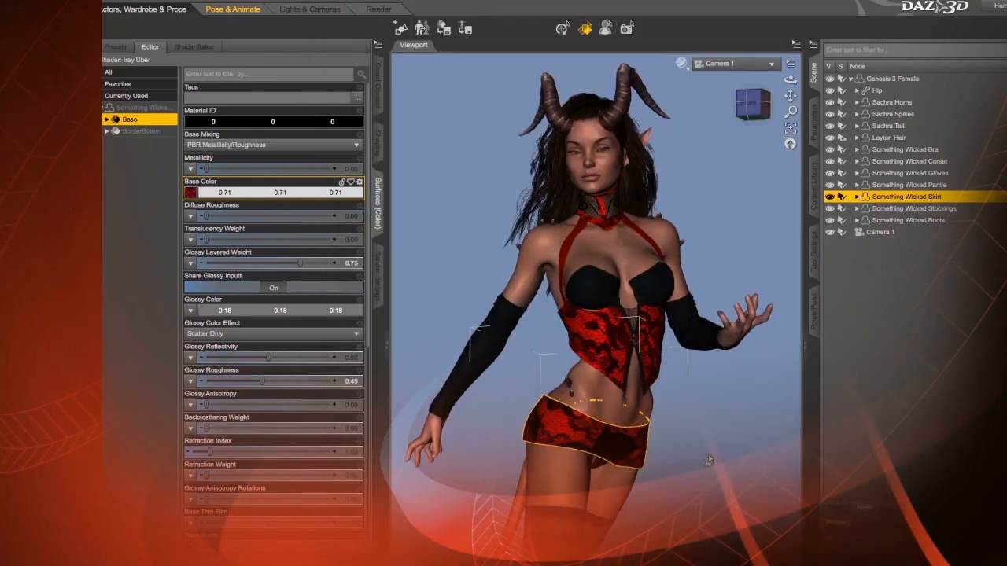
click(708, 461)
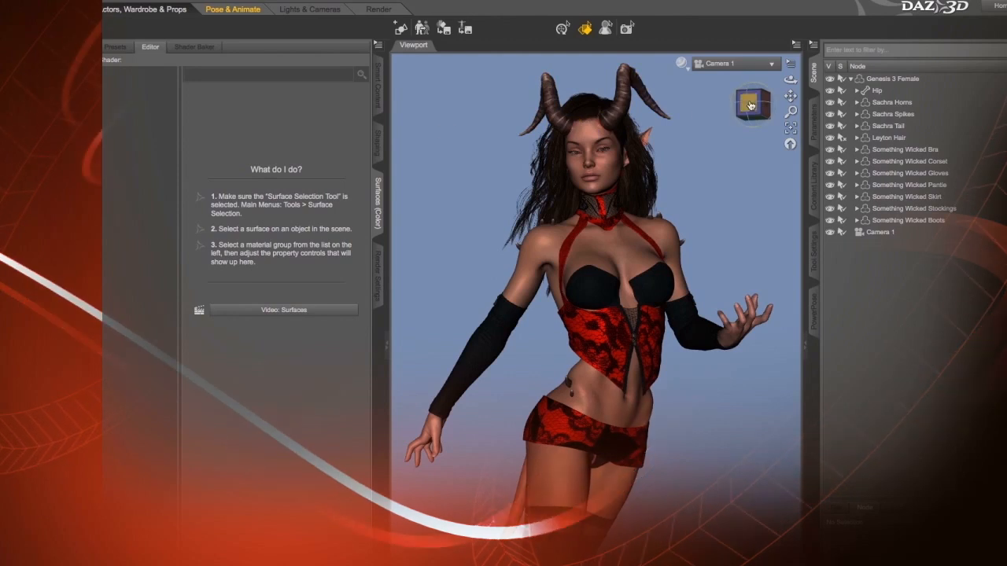
- Filter the bra's Base surface properties by "opacity", set Cutout Opacity to 0.00, and deselect the bra
drag(750, 104, 475, 109)
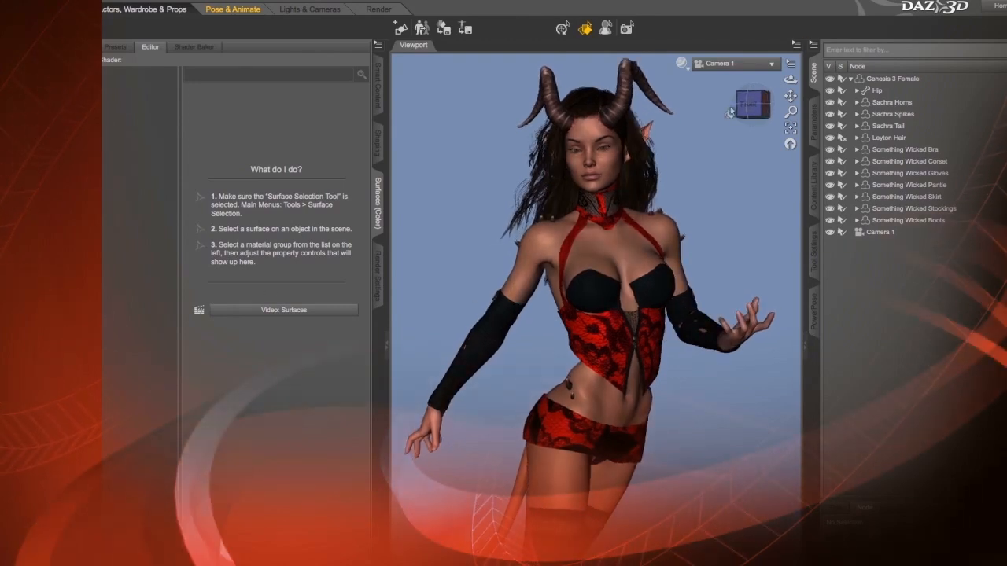
drag(752, 103, 756, 109)
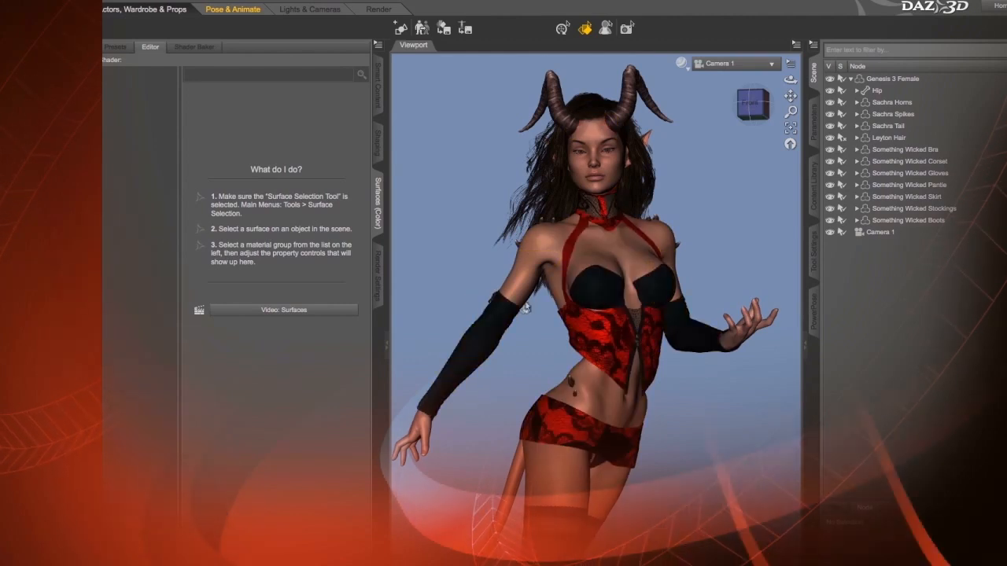
click(589, 296)
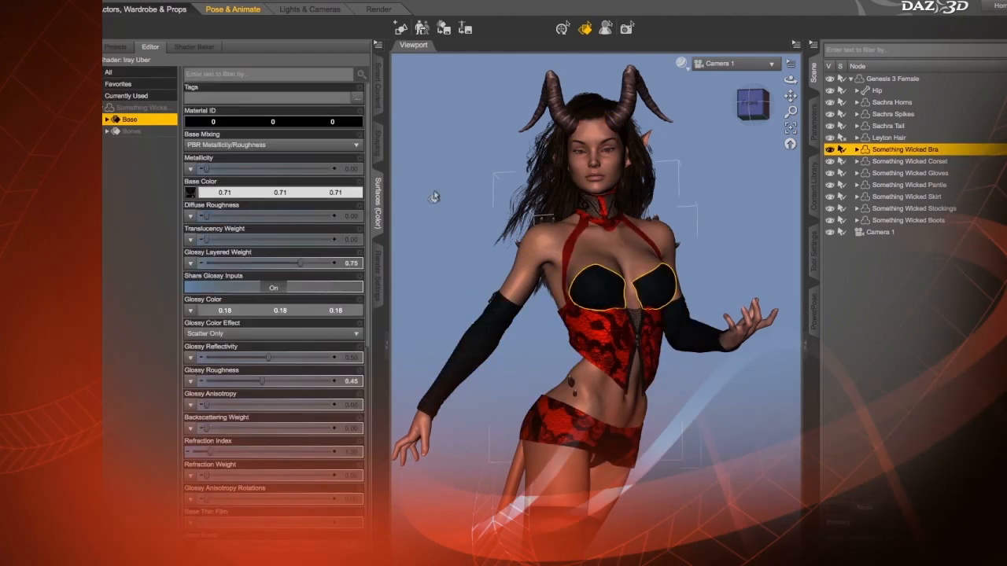
click(256, 73)
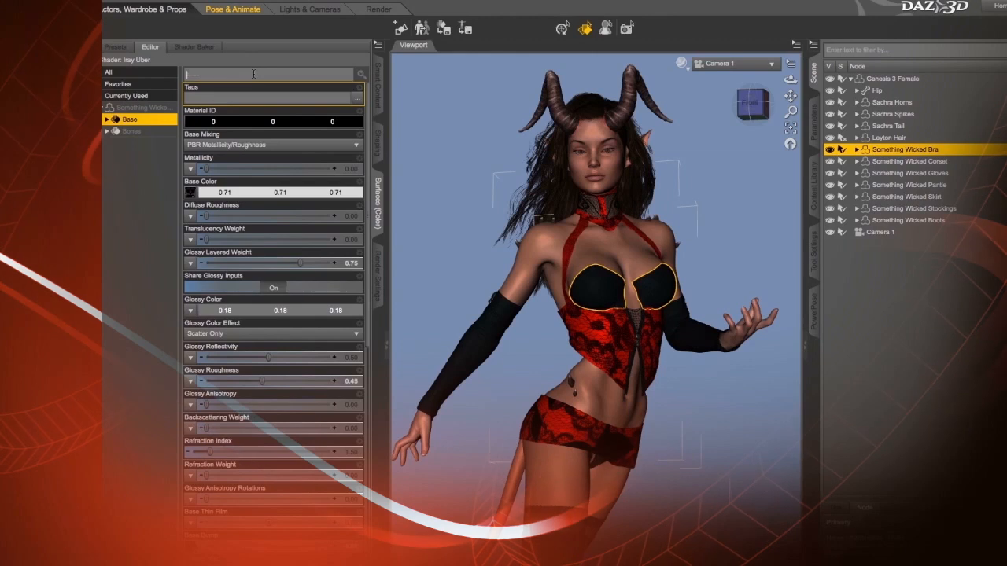
text(opacity)
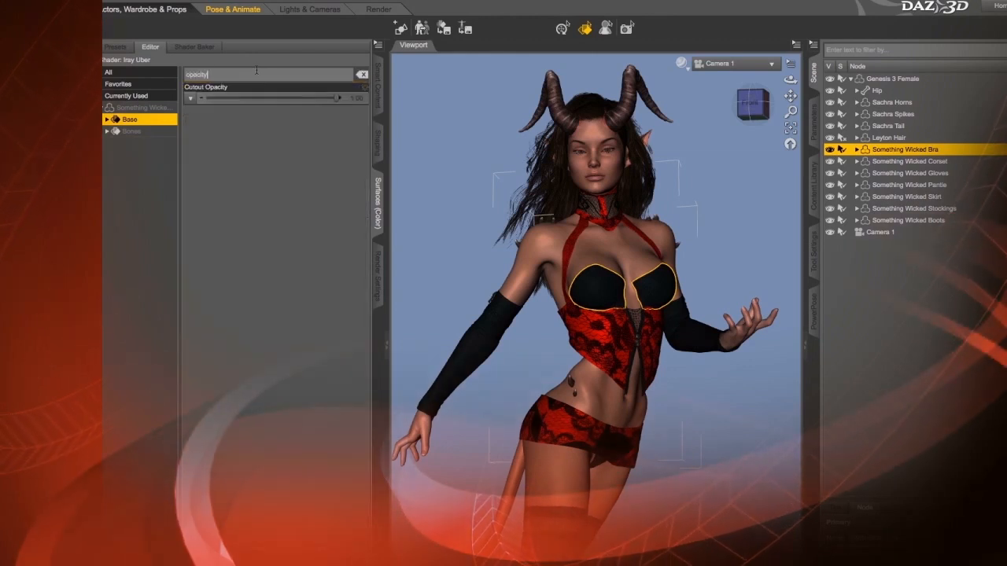
drag(335, 98, 201, 99)
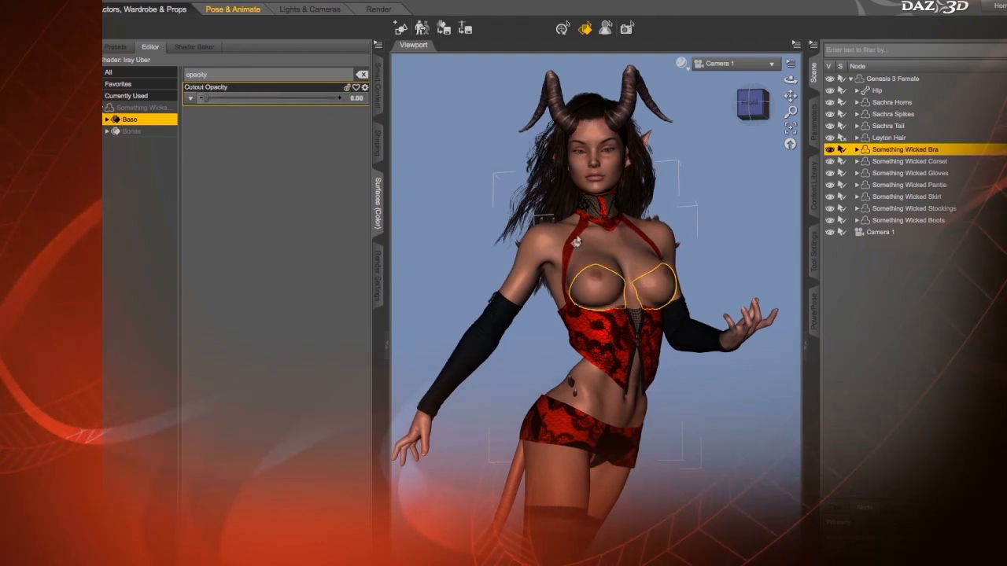
click(731, 201)
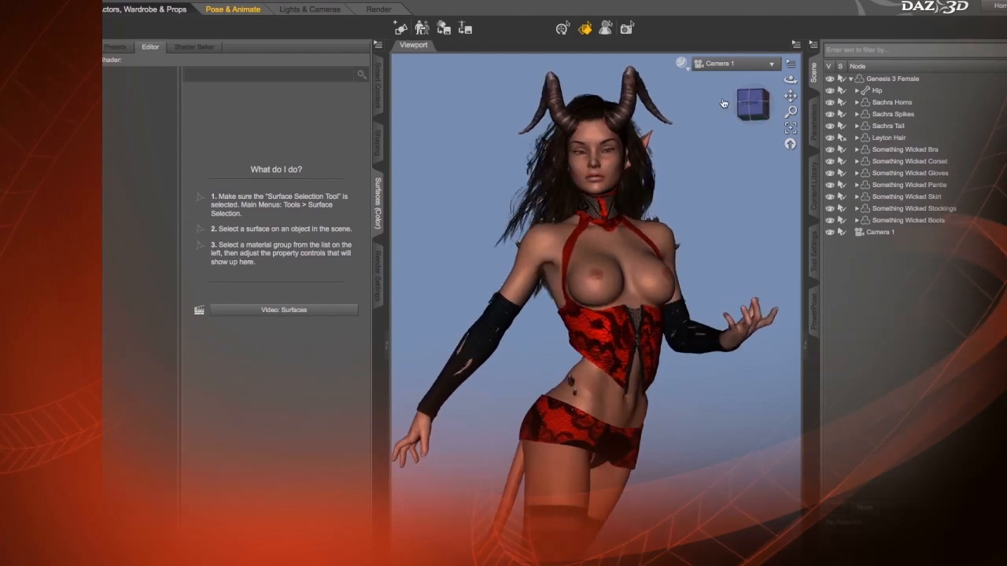
- Add the BPL Bra from the Bra and Panty Lingerie Set for Genesis 3 Female(s) wardrobe product to the scene
click(378, 89)
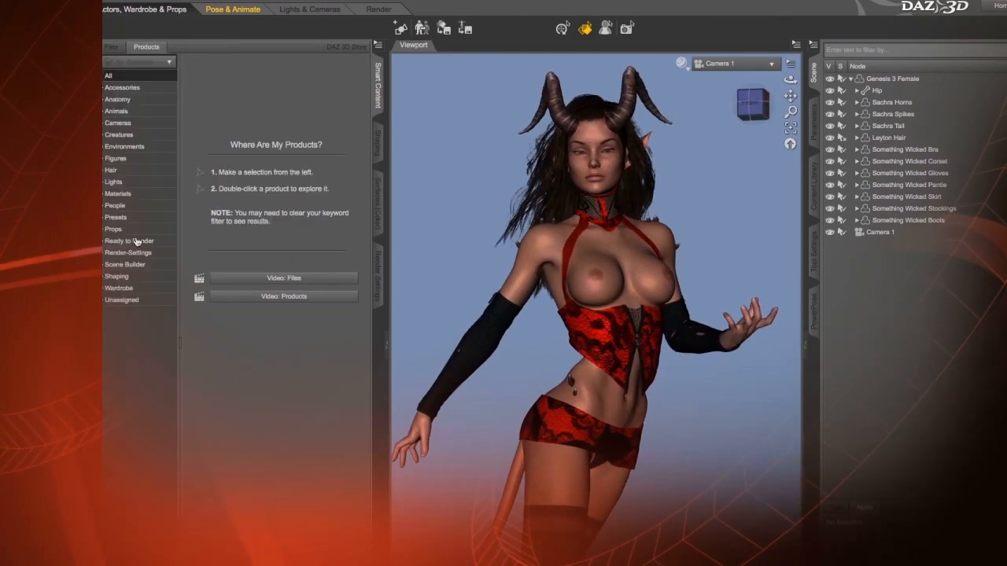
click(116, 289)
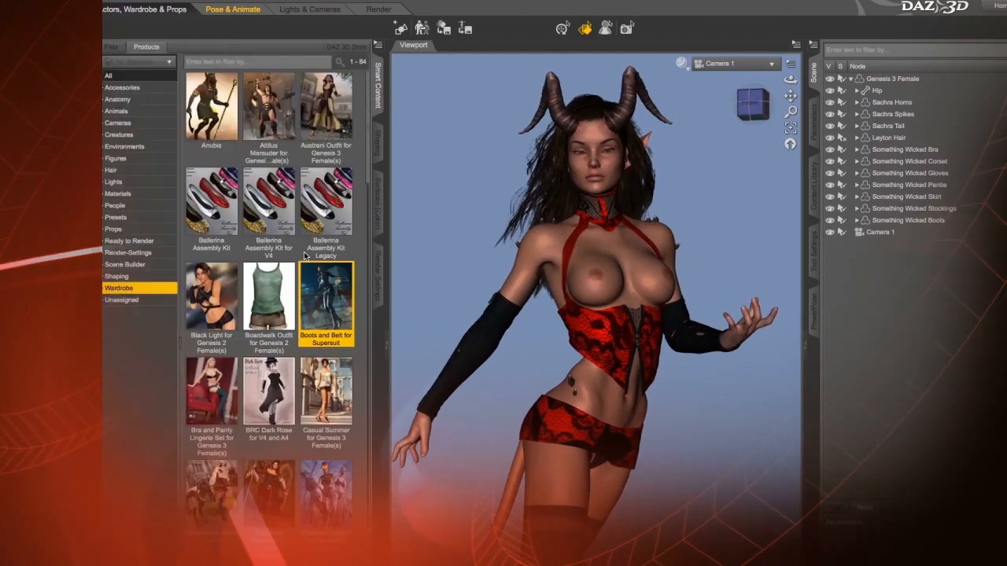
click(215, 396)
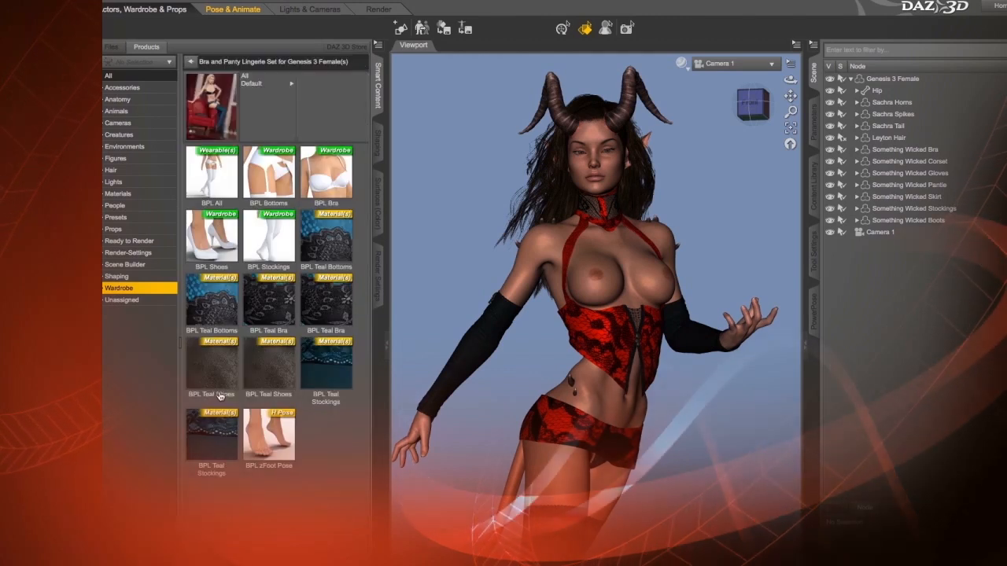
double_click(331, 176)
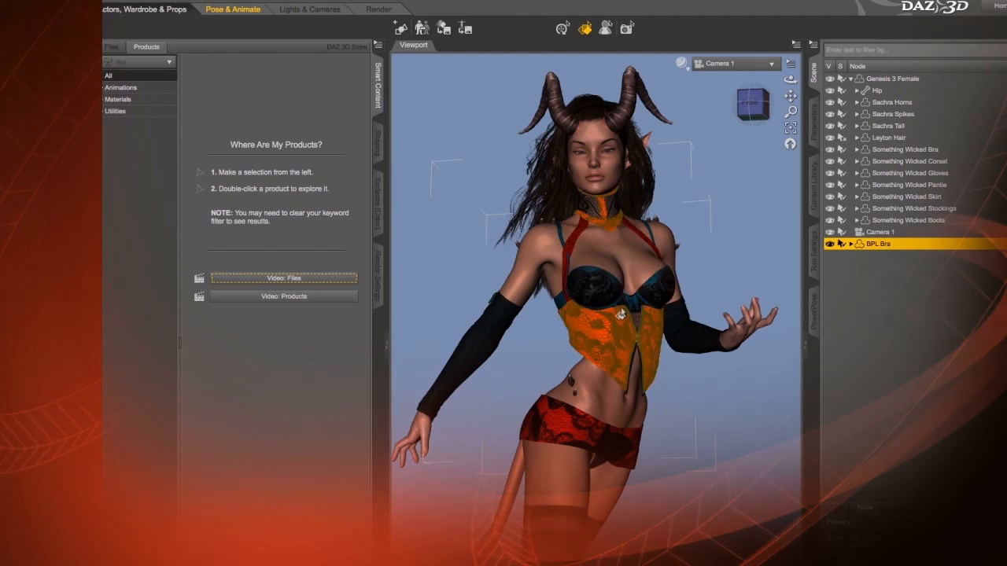
- Make the shoulder straps of the BPL Bra fully transparent by lowering their Cutout Opacity, and deselect the bra
click(583, 30)
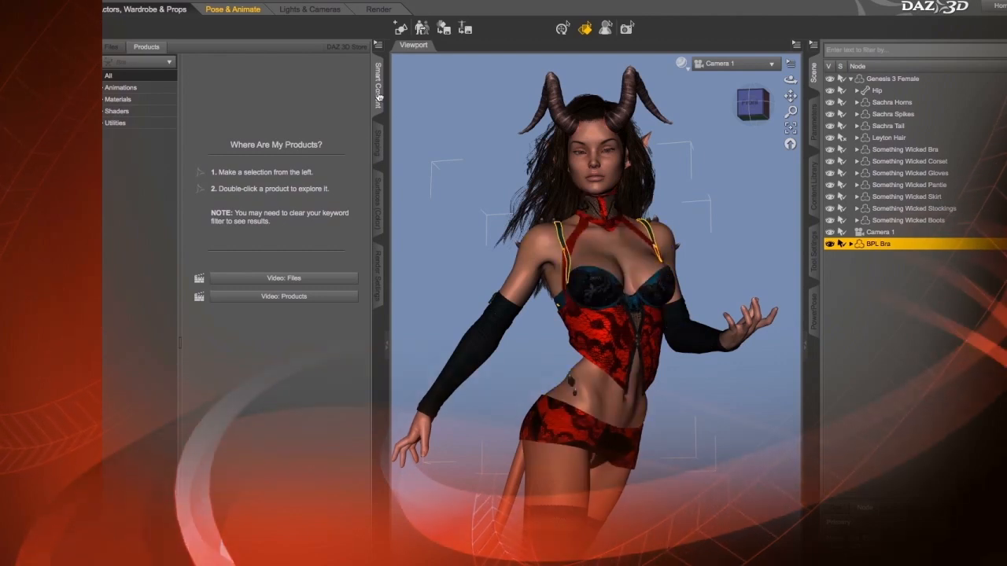
click(381, 209)
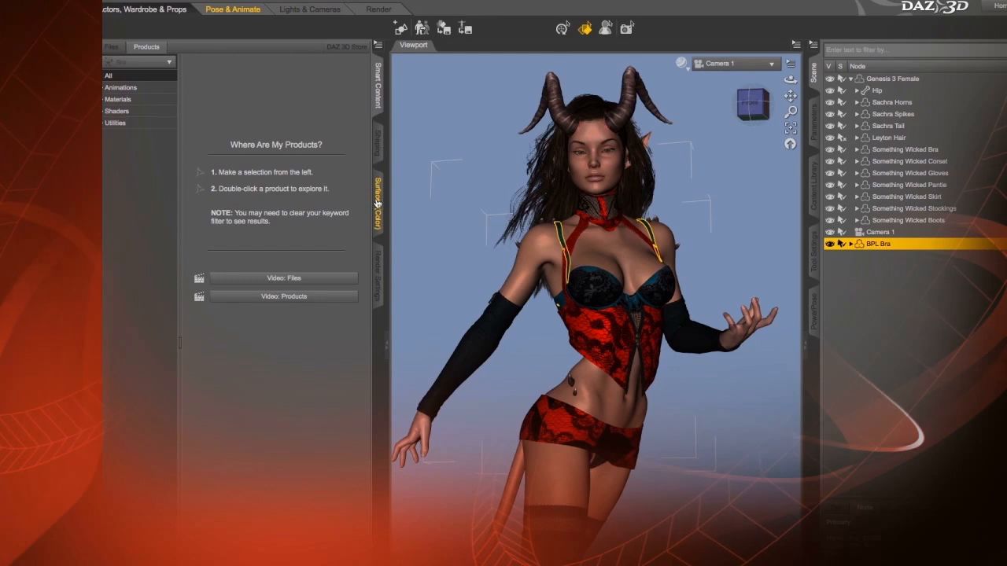
drag(340, 103, 205, 99)
click(721, 205)
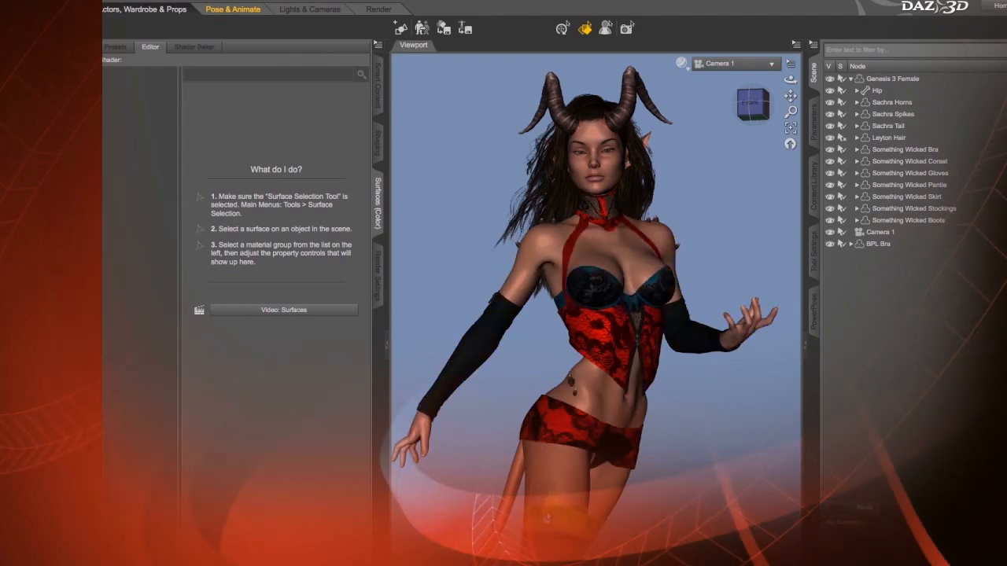
- Set Cutout Opacity to 0.00 on the corset's Lace2 surface at the neck, and deselect the corset
click(589, 210)
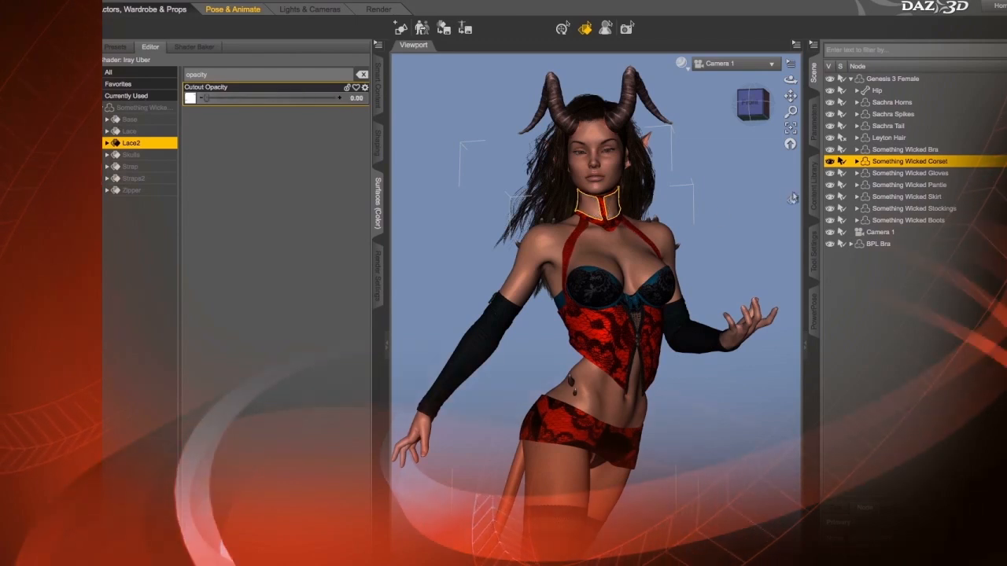
click(722, 218)
mouse_move(751, 103)
mouse_down()
mouse_move(727, 103)
mouse_move(753, 104)
mouse_up()
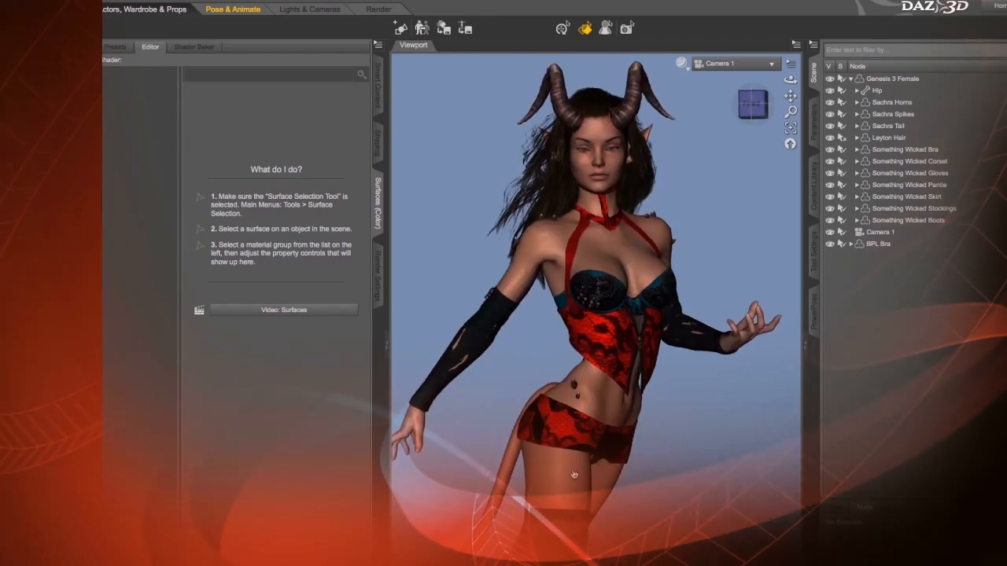
- Set Cutout Opacity to 0.00 on the stockings' Base surface, and deselect the stockings
click(542, 525)
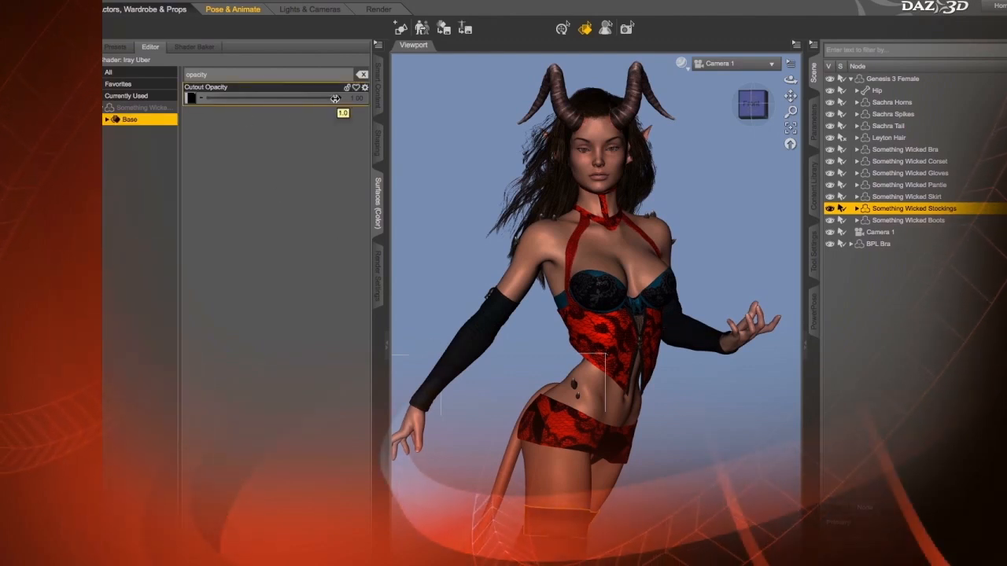
drag(335, 99, 133, 118)
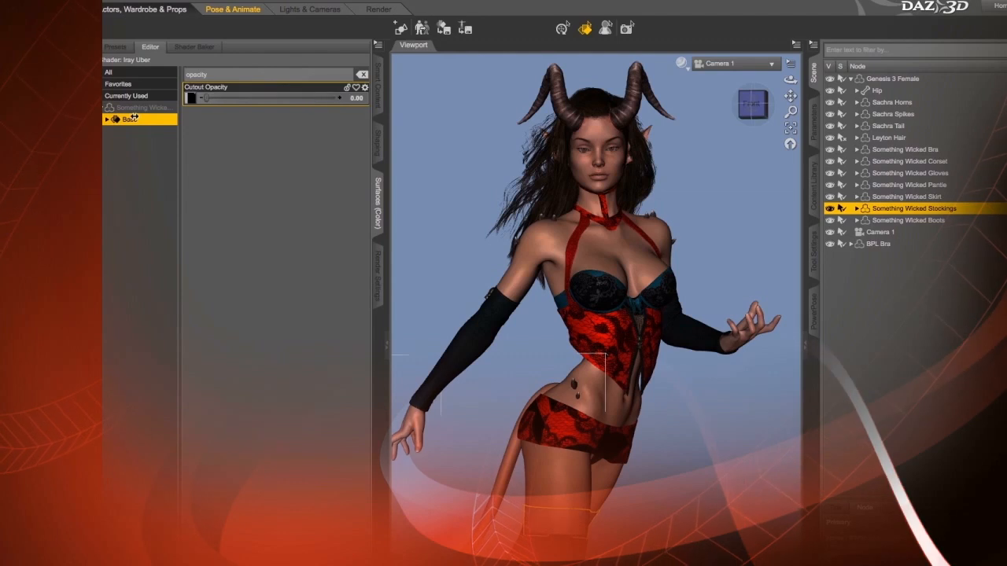
click(707, 243)
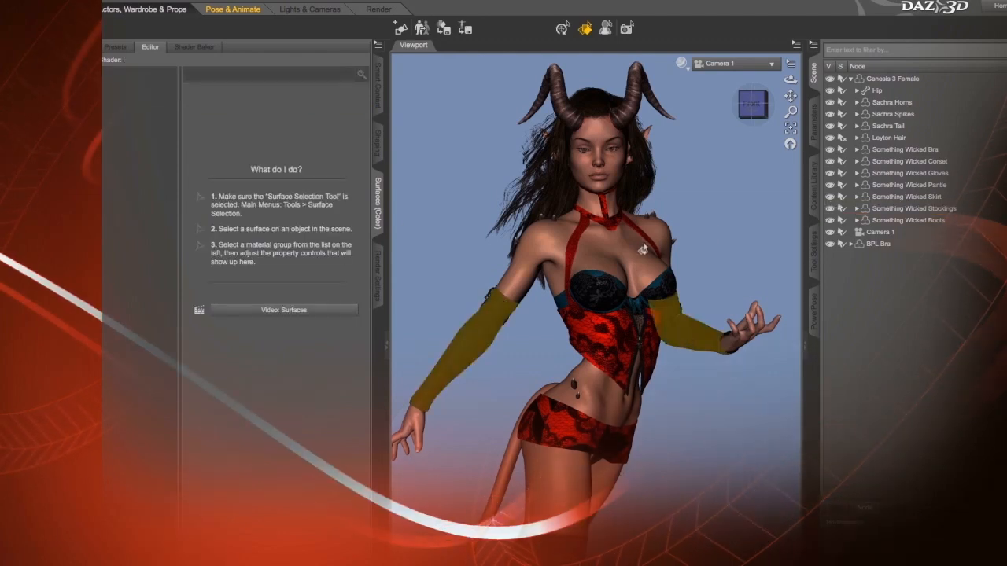
- Set Cutout Opacity to 0.00 on the Bones surface of the Sachra Spikes, and deselect the spikes
drag(752, 104, 772, 105)
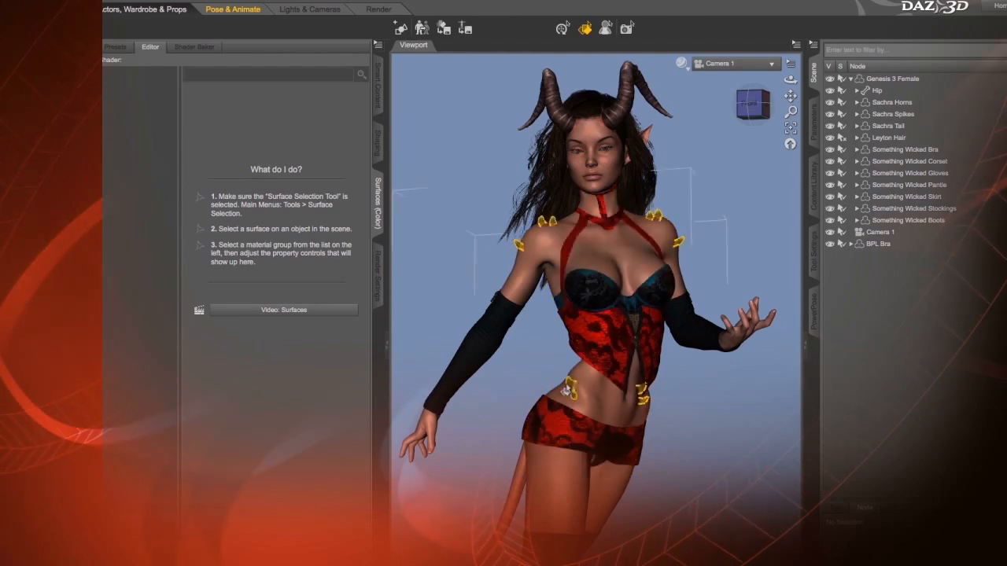
click(566, 389)
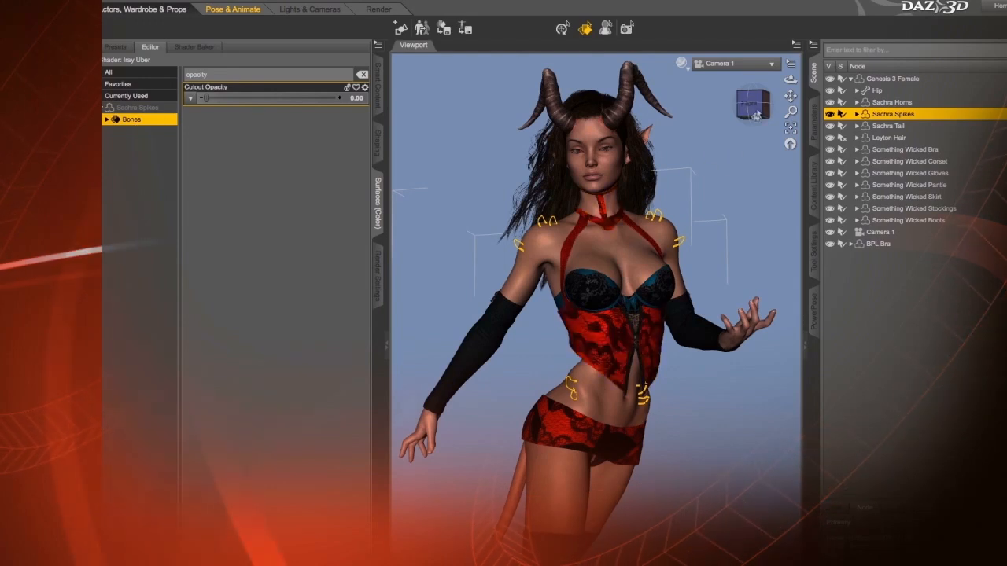
mouse_move(748, 116)
mouse_down()
mouse_move(749, 103)
mouse_move(730, 103)
mouse_move(749, 103)
mouse_up()
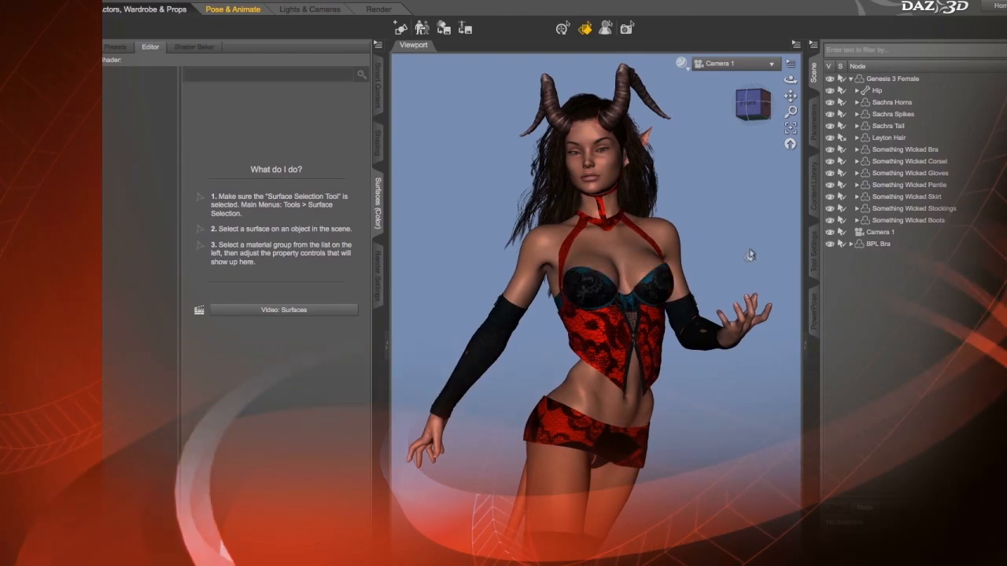
click(748, 105)
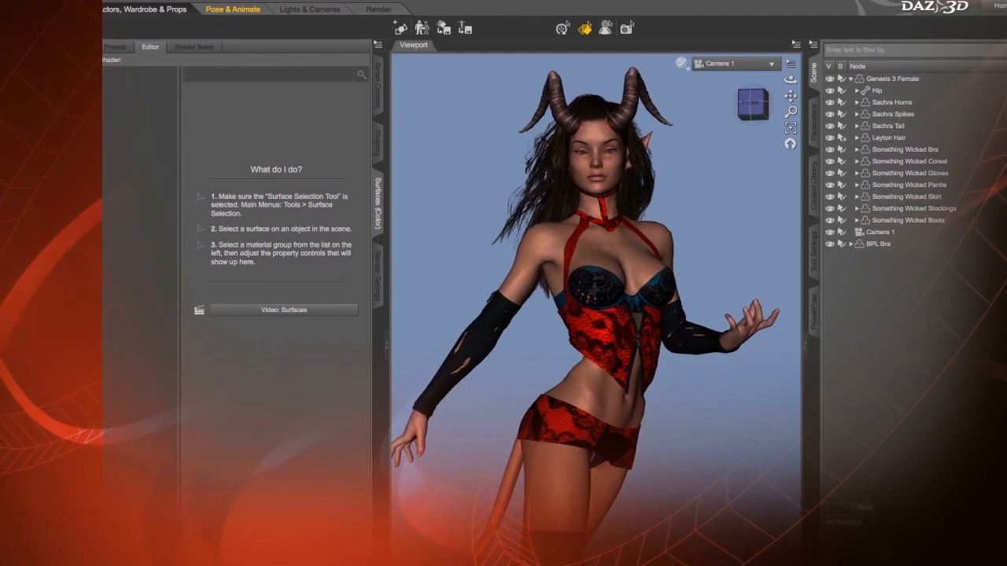